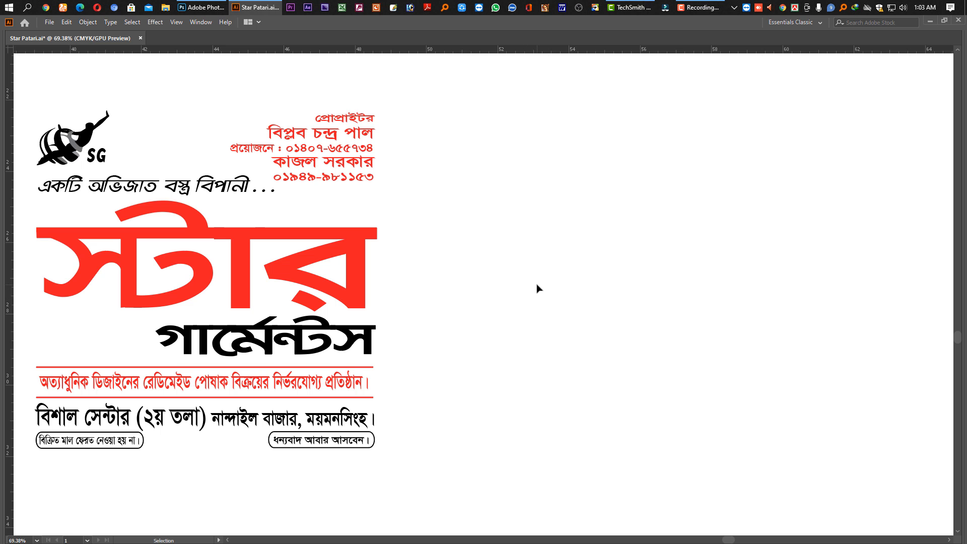
pyautogui.hotkey('ctrl', 'n')
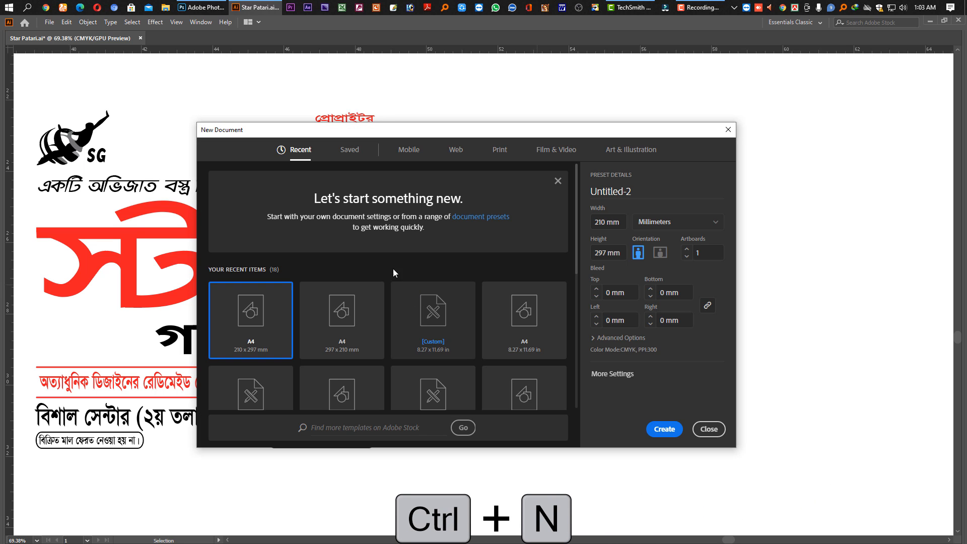
pyautogui.click(673, 433)
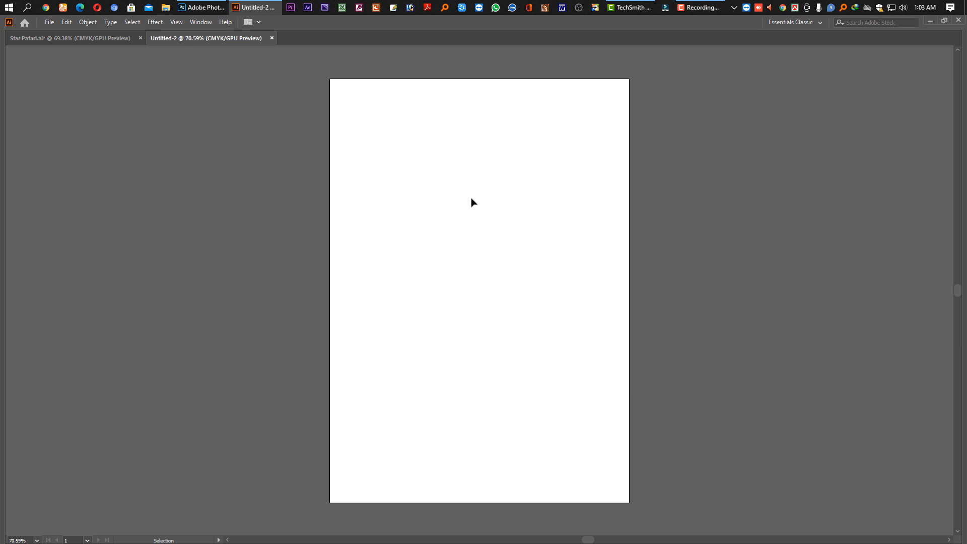
pyautogui.hotkey('ctrl', 'w')
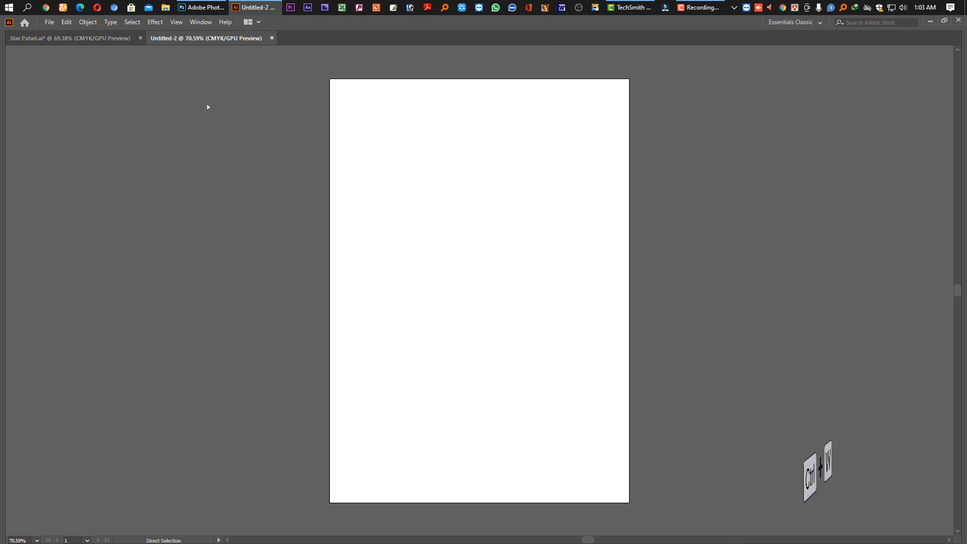
# - Create a 3.25 × 2 in rectangle in the empty area beside the shop artwork
pyautogui.moveTo(583, 283); pyautogui.dragTo(507, 273)
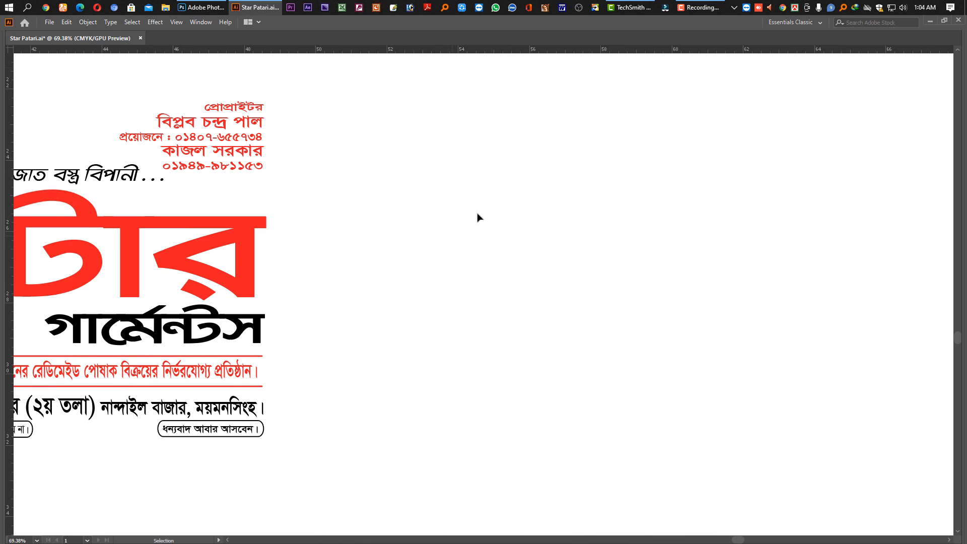
pyautogui.press('Tab')
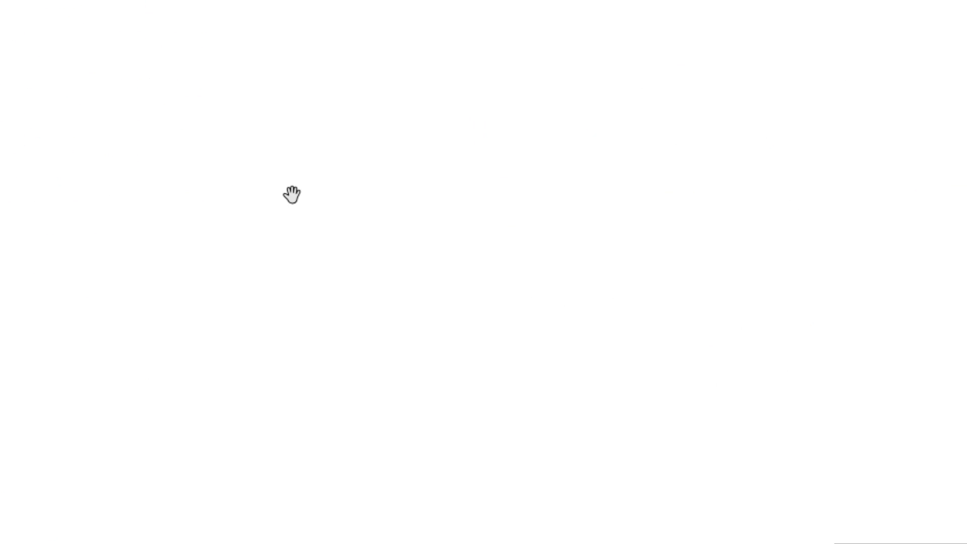
pyautogui.click(259, 137)
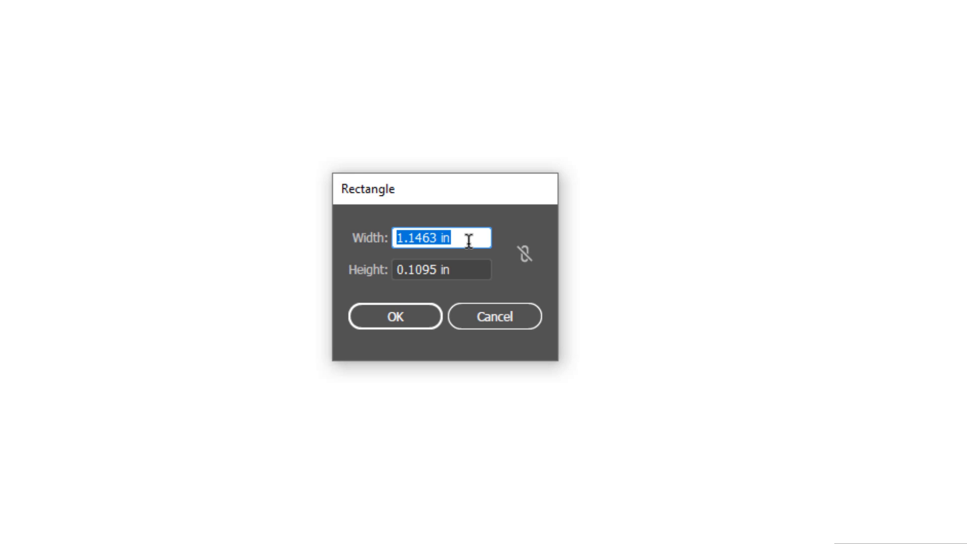
pyautogui.write('3.25')
pyautogui.press('Tab')
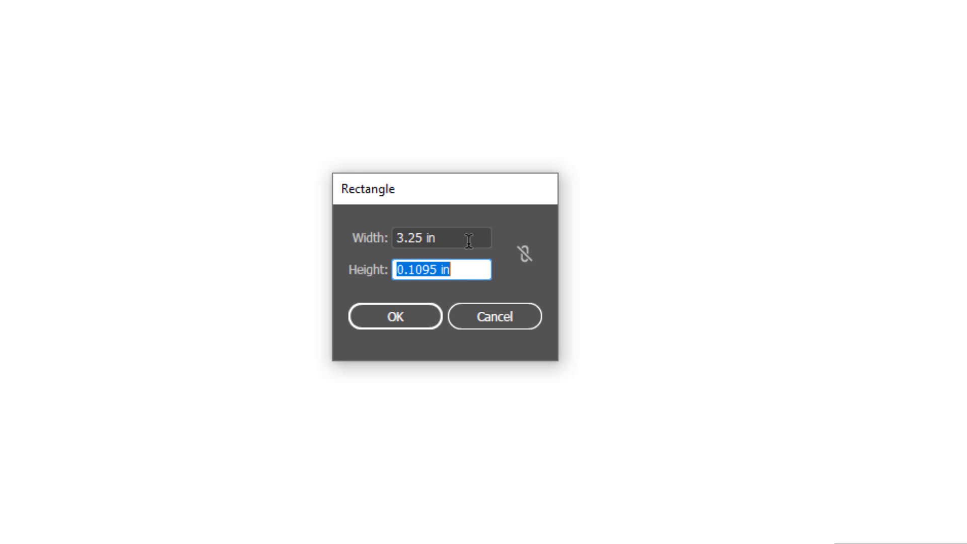
pyautogui.write('2')
pyautogui.press('Return')
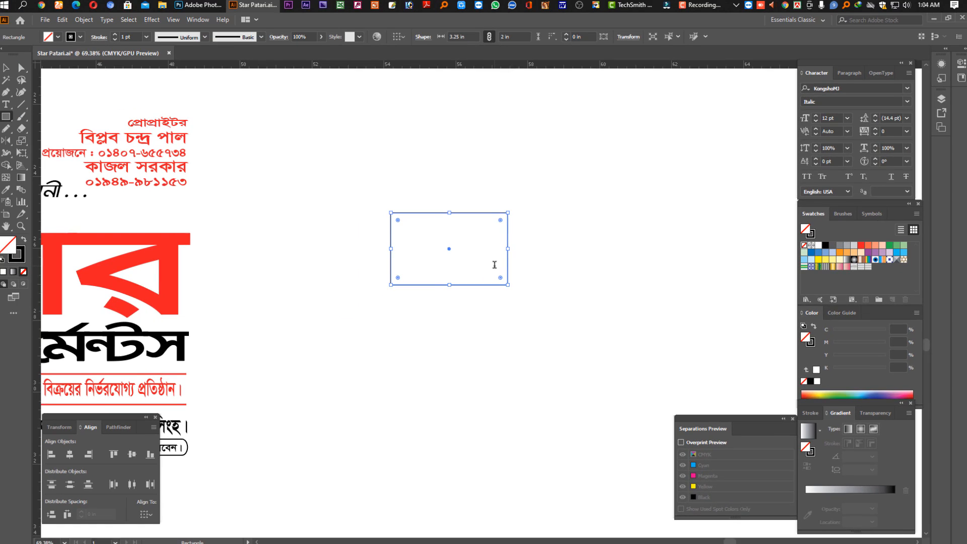
# - Select the shop artwork and reset the horizontal scaling of all its text to 100%
pyautogui.click(11, 70)
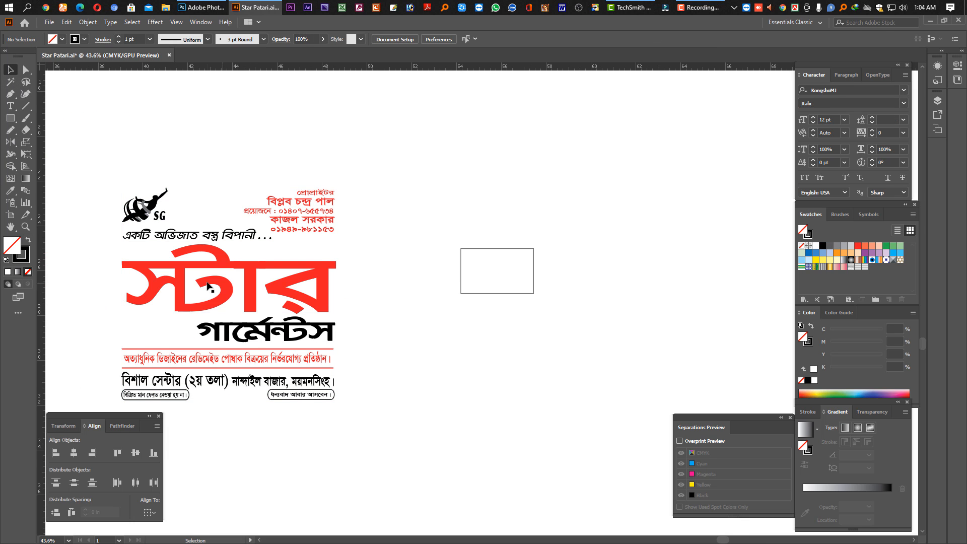
pyautogui.moveTo(374, 383); pyautogui.dragTo(78, 187)
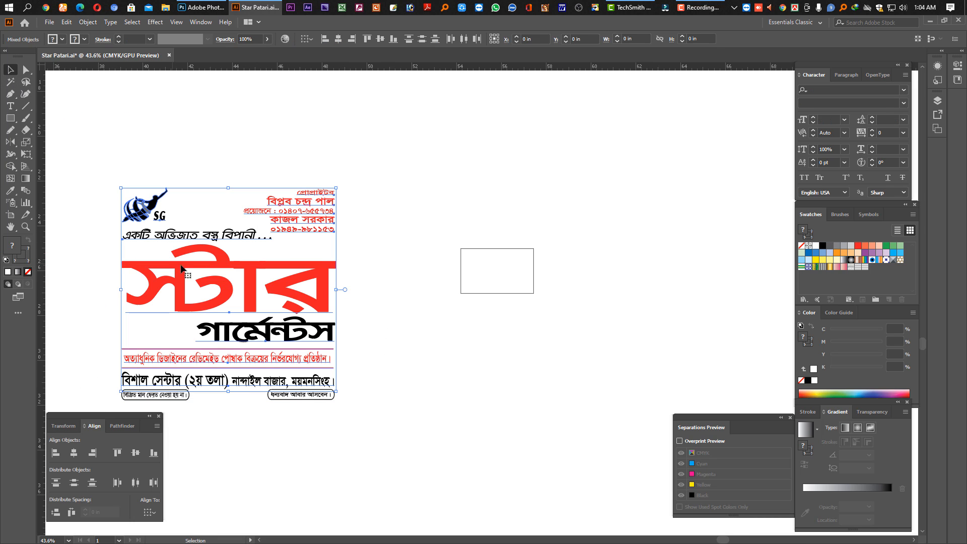
pyautogui.hotkey('ctrl', 'shift', 'x')
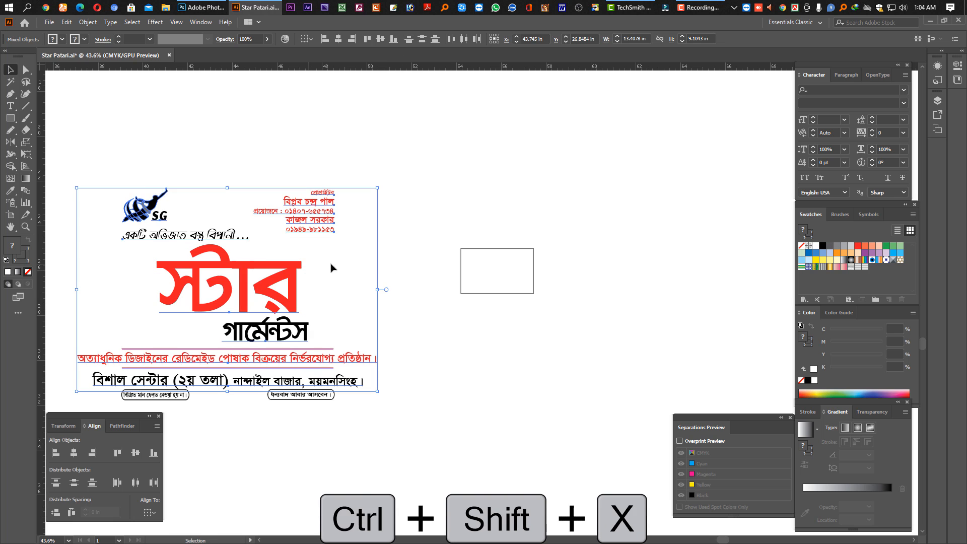
# - Draw a smaller rectangle of about 2.02 × 0.98 in over the left edge of the 3.25 × 2 in rectangle
pyautogui.moveTo(267, 279); pyautogui.dragTo(363, 306)
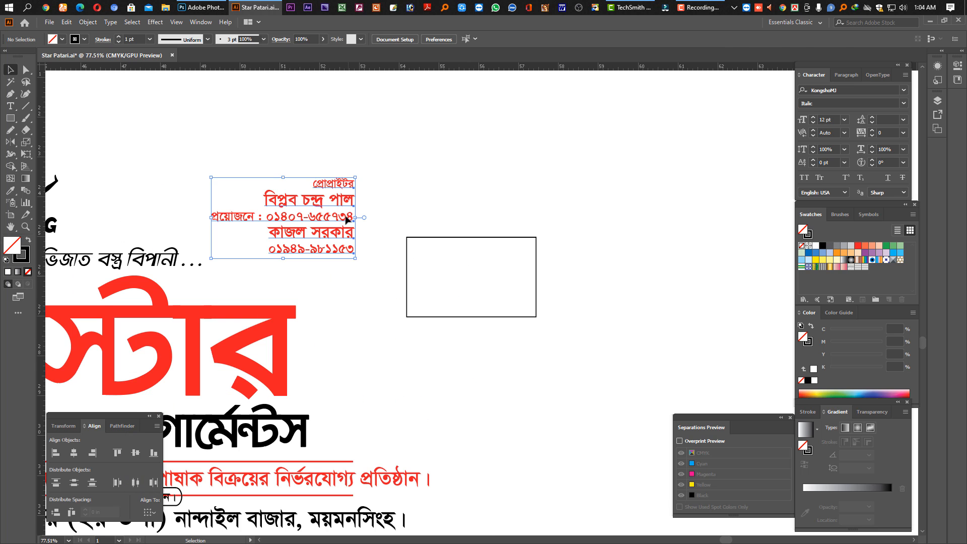
pyautogui.moveTo(459, 223); pyautogui.dragTo(409, 141)
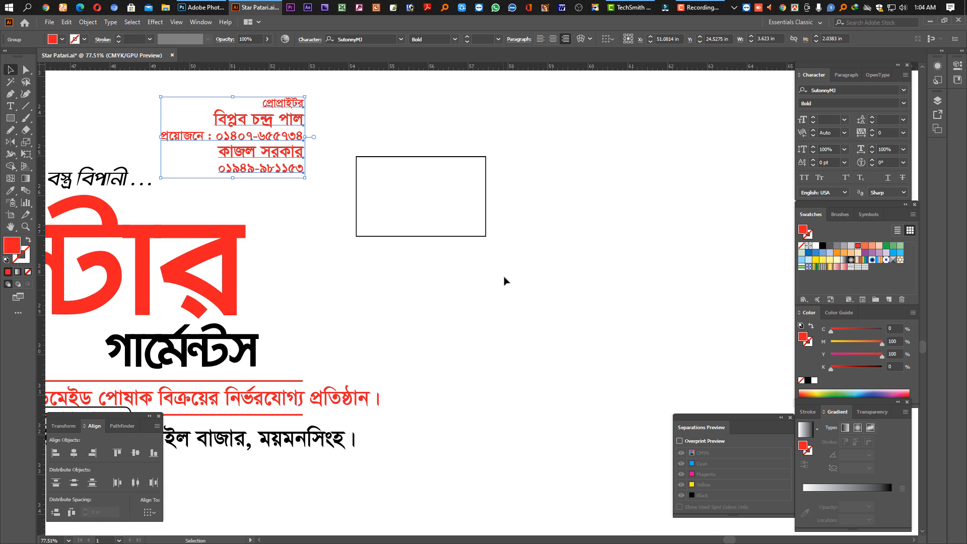
pyautogui.click(486, 231)
pyautogui.moveTo(594, 223); pyautogui.dragTo(308, 194)
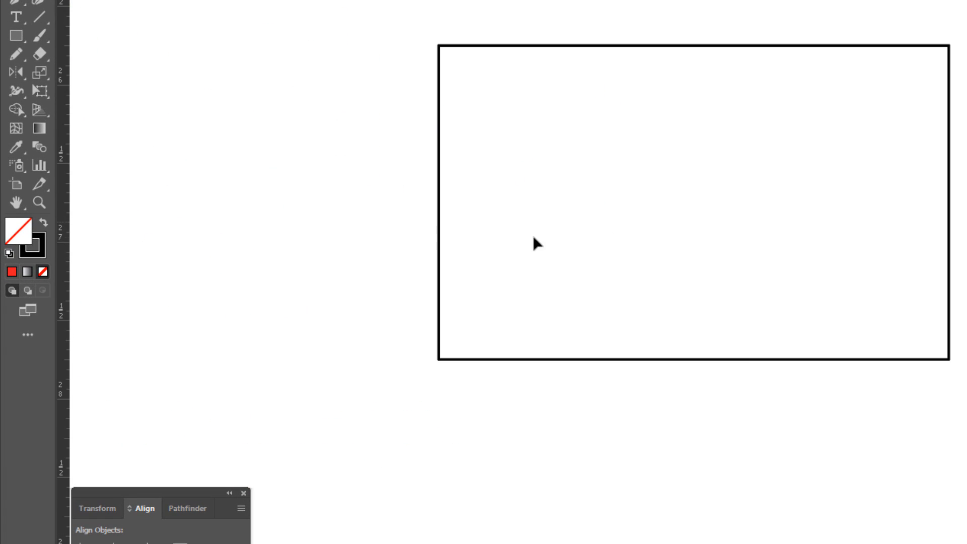
pyautogui.click(16, 35)
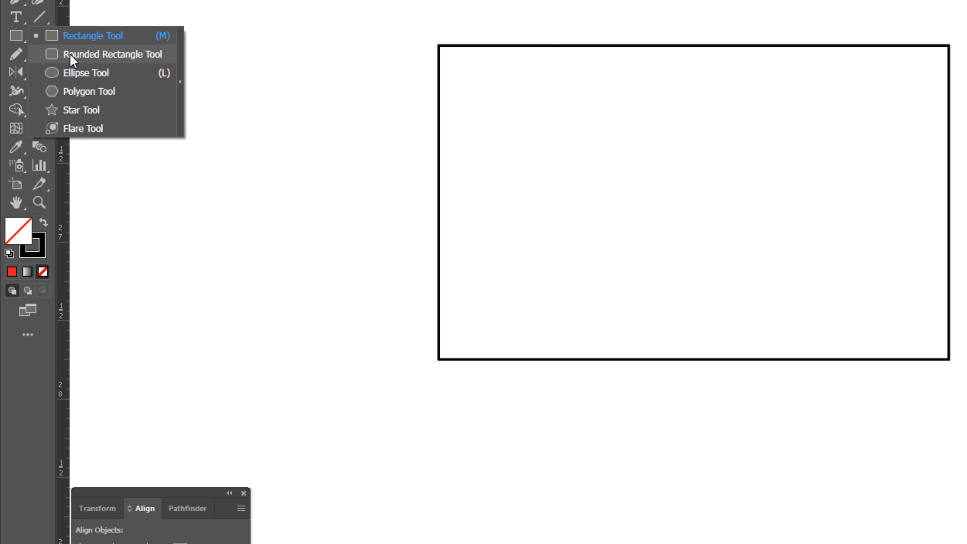
pyautogui.click(388, 175)
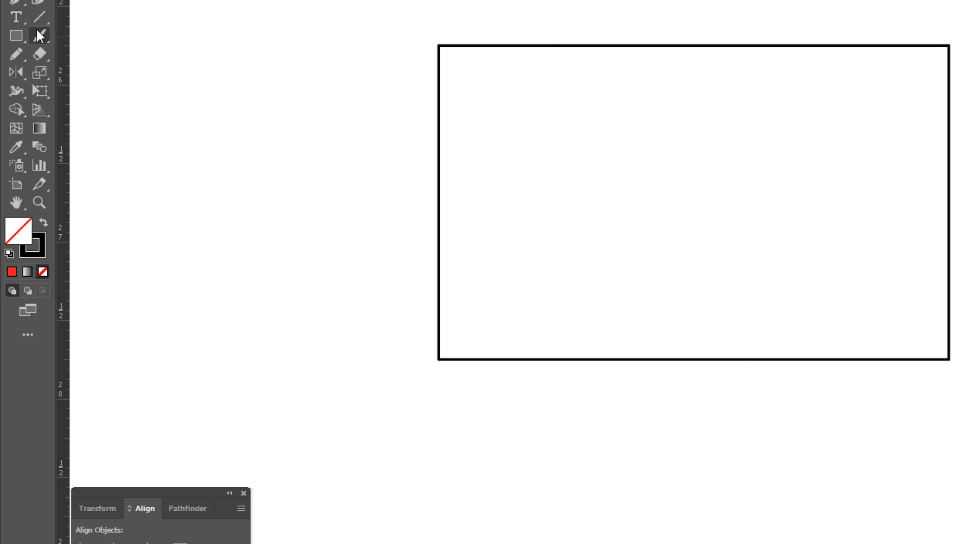
pyautogui.moveTo(383, 180); pyautogui.dragTo(700, 333)
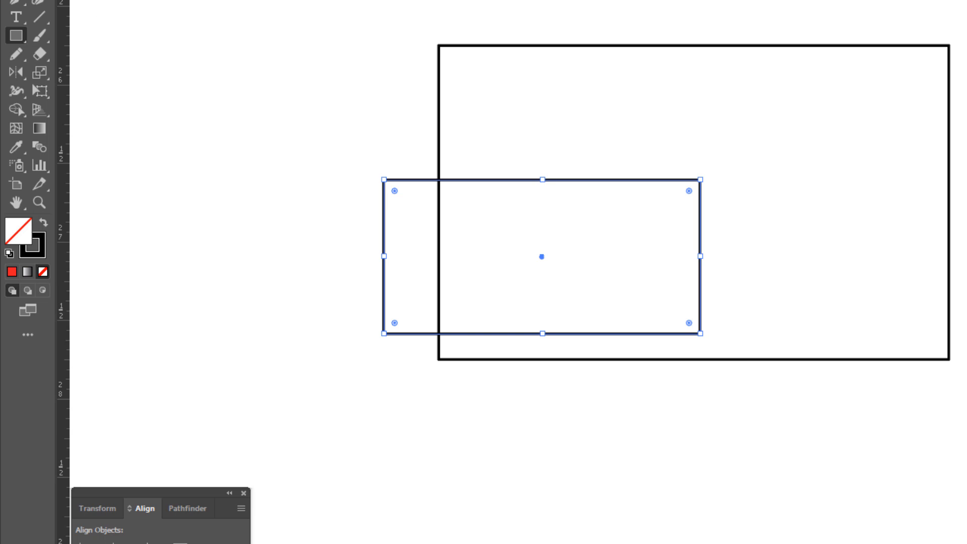
# - Move the small rectangle to the left, clear of the large card rectangle
pyautogui.press('v')
pyautogui.moveTo(412, 262); pyautogui.dragTo(684, 271)
pyautogui.moveTo(743, 184); pyautogui.dragTo(439, 160)
pyautogui.moveTo(730, 189); pyautogui.dragTo(374, 186)
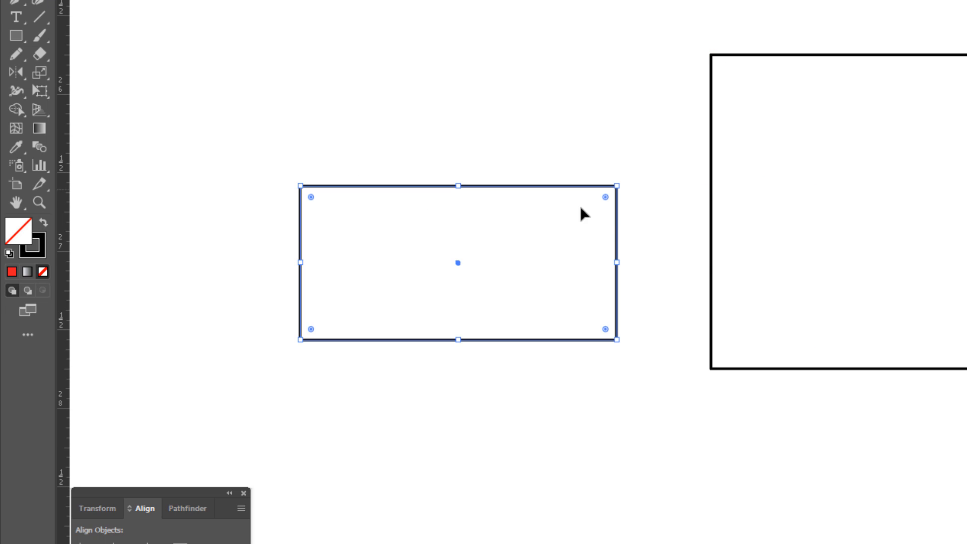
# - Place an enlarged copy of about 2.17 × 1.11 in behind the small rectangle, and nudge the inner rectangle slightly to the right
pyautogui.hotkey('ctrl', 'c')
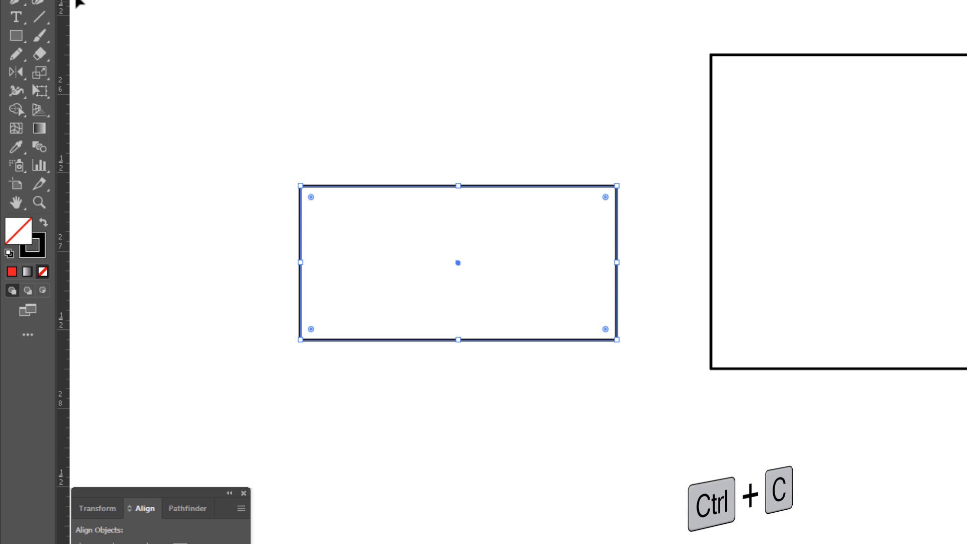
pyautogui.hotkey('ctrl', 'b')
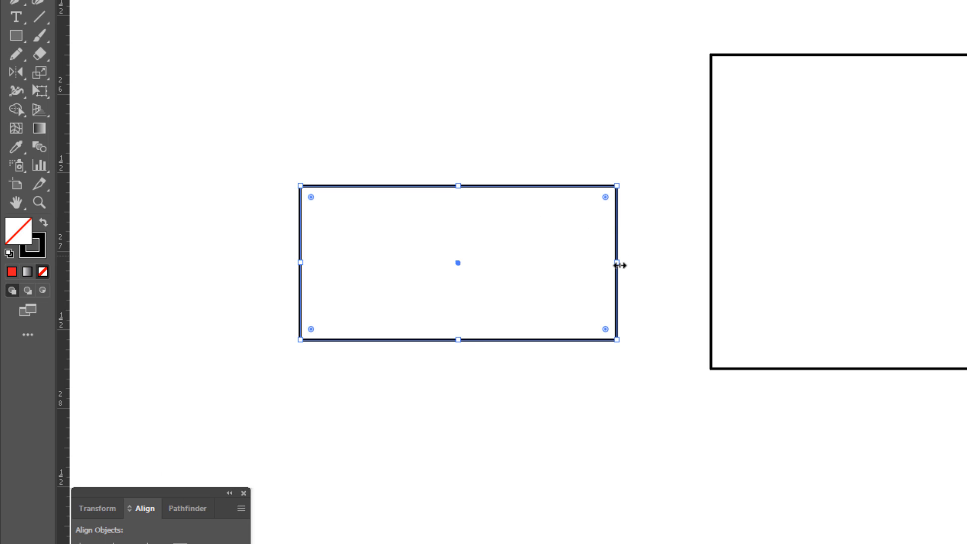
pyautogui.moveTo(615, 263); pyautogui.dragTo(629, 267)
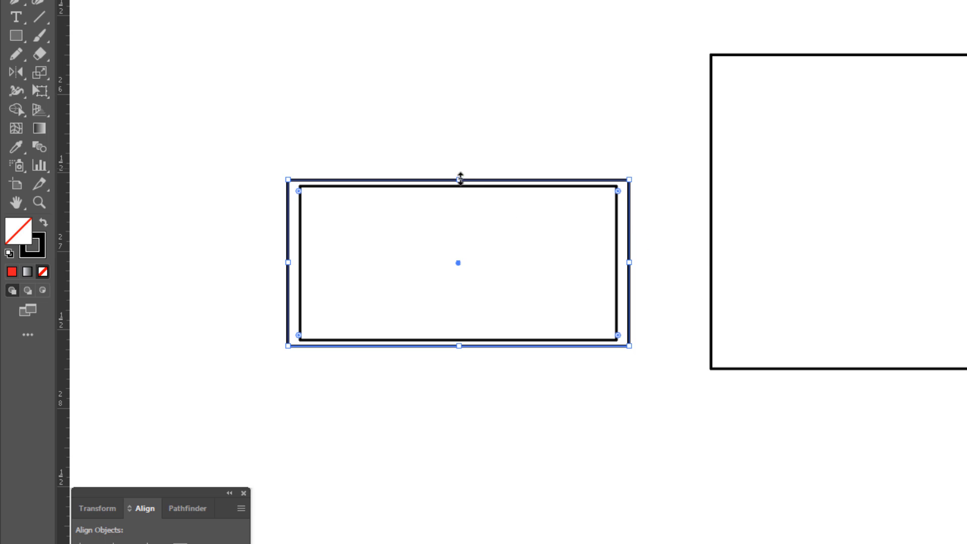
pyautogui.moveTo(458, 179); pyautogui.dragTo(458, 176)
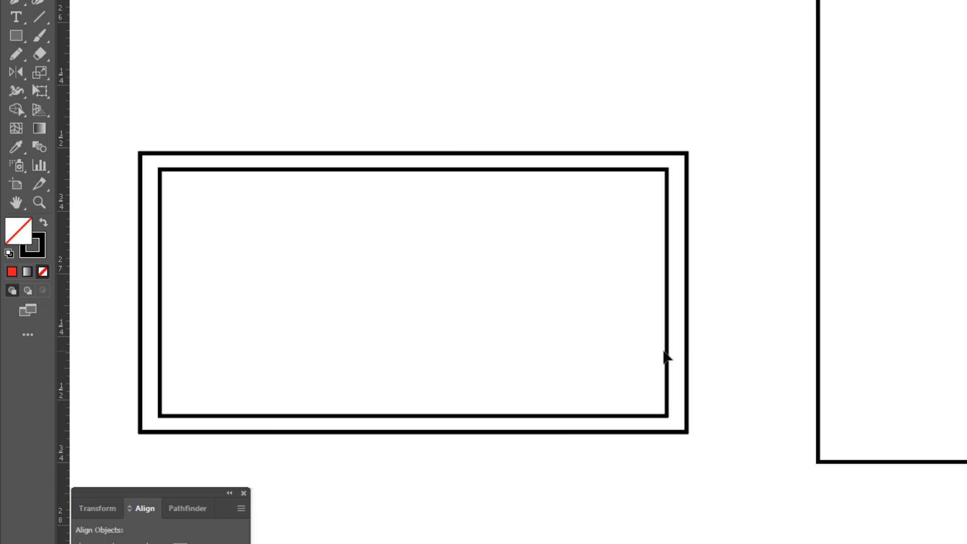
pyautogui.click(667, 353)
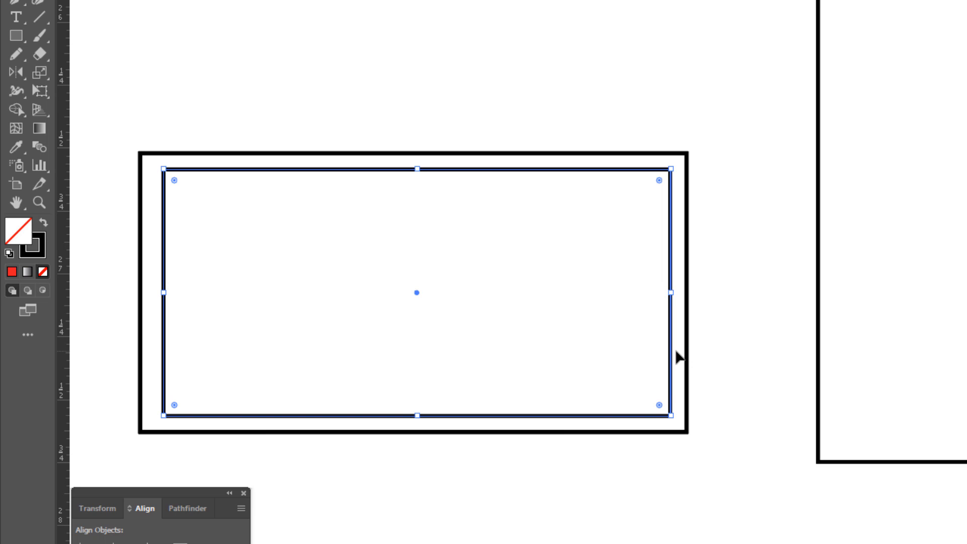
pyautogui.moveTo(168, 129); pyautogui.dragTo(184, 136)
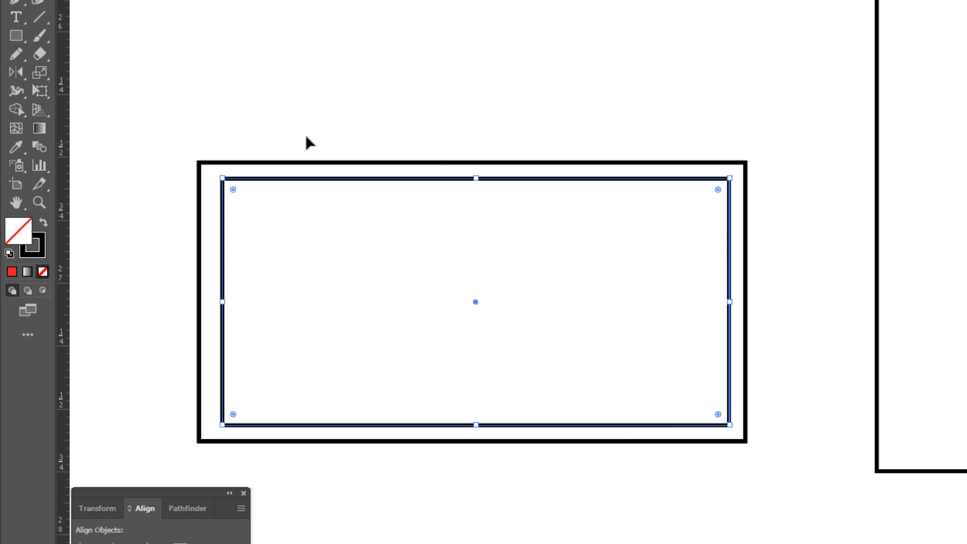
# - Give the outer rectangle a light blue fill with 35% cyan and no outline
pyautogui.click(628, 162)
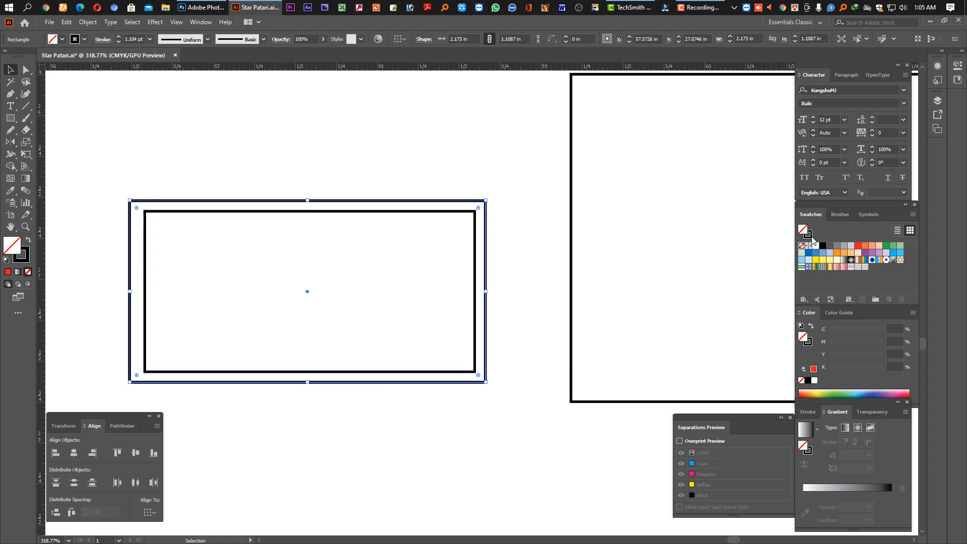
pyautogui.click(808, 234)
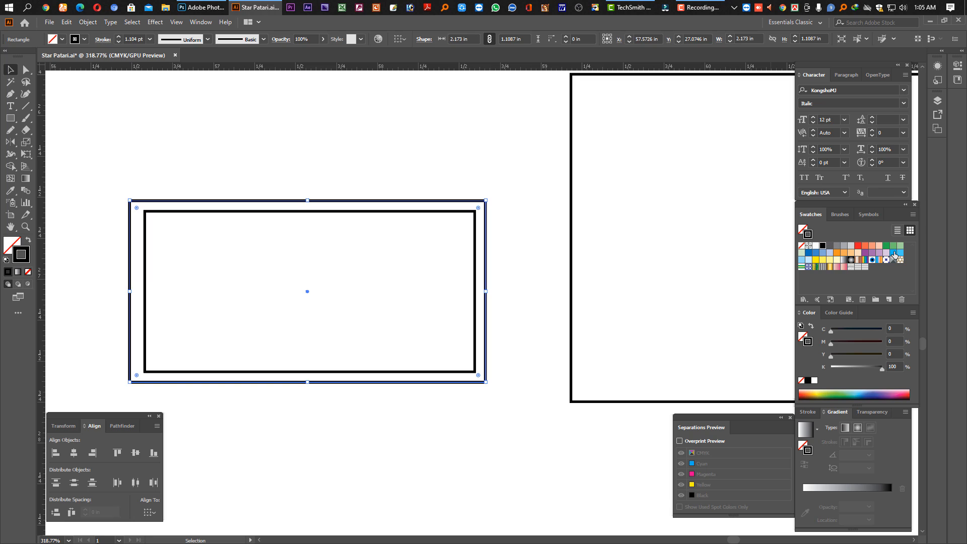
pyautogui.click(894, 253)
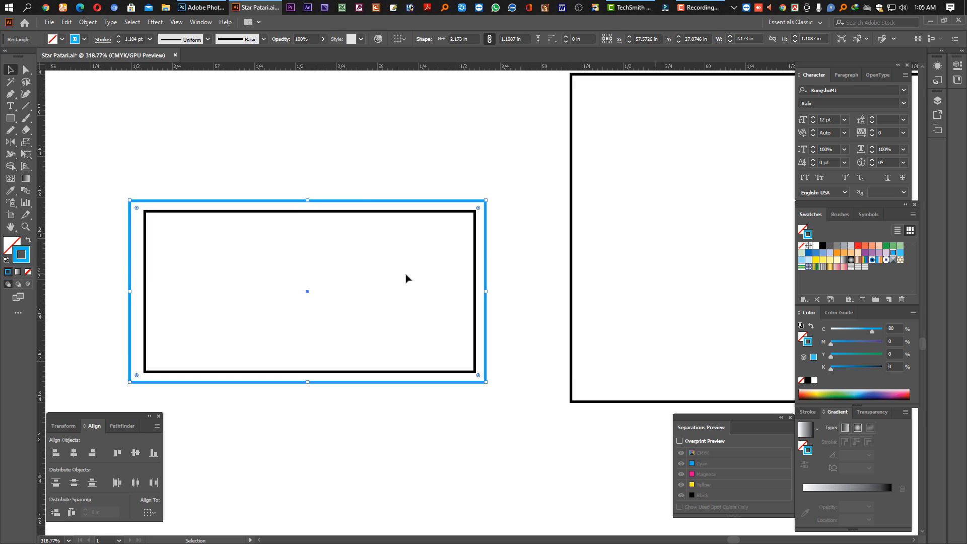
pyautogui.hotkey('shift', 'x')
pyautogui.click(848, 329)
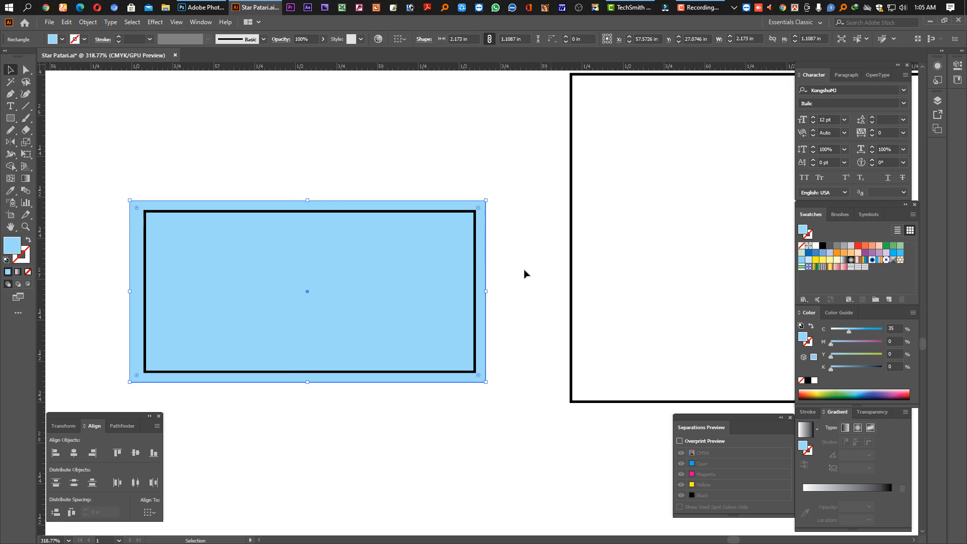
# - Fill the inner rectangle with a strong blue, adjust its cyan amount, and remove its black outline
pyautogui.click(475, 264)
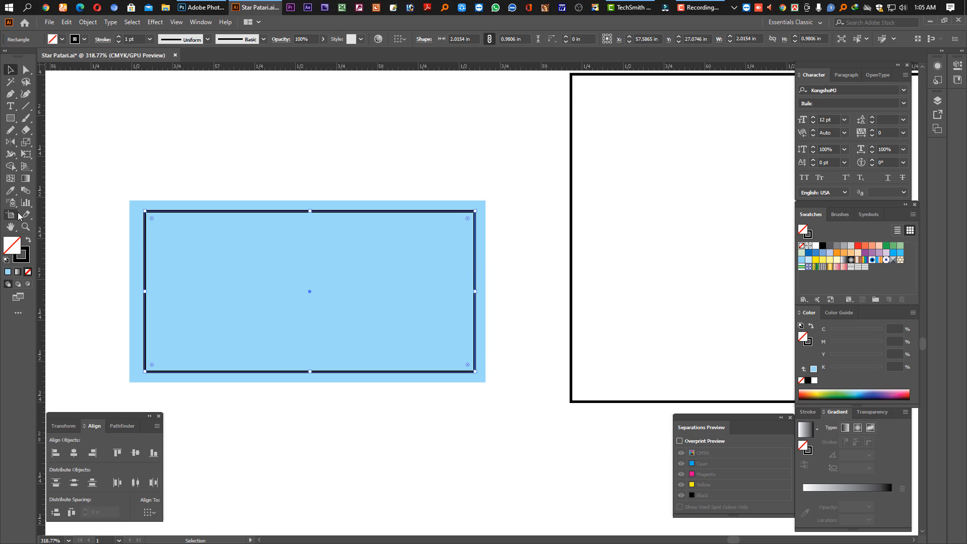
pyautogui.click(874, 260)
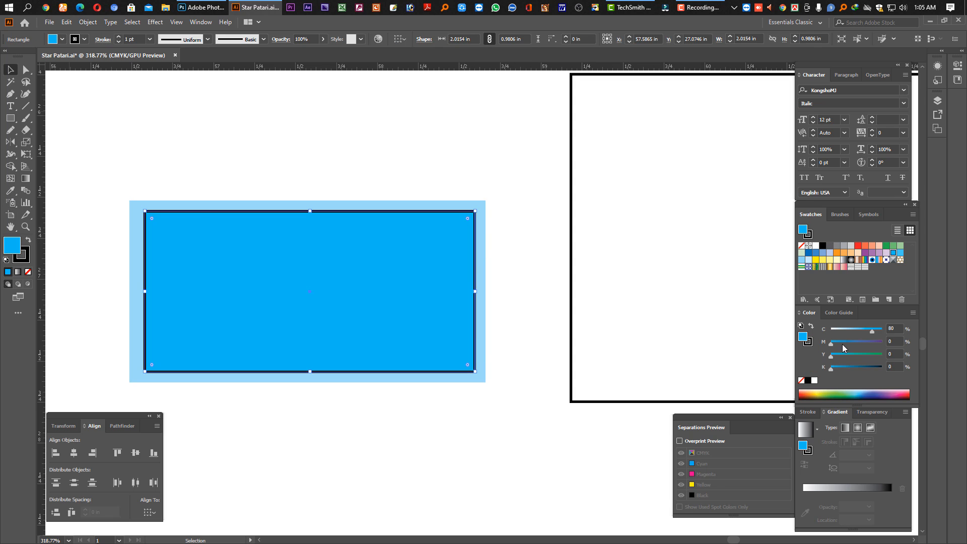
pyautogui.moveTo(872, 331); pyautogui.dragTo(882, 331)
pyautogui.click(25, 257)
pyautogui.click(27, 271)
pyautogui.click(198, 155)
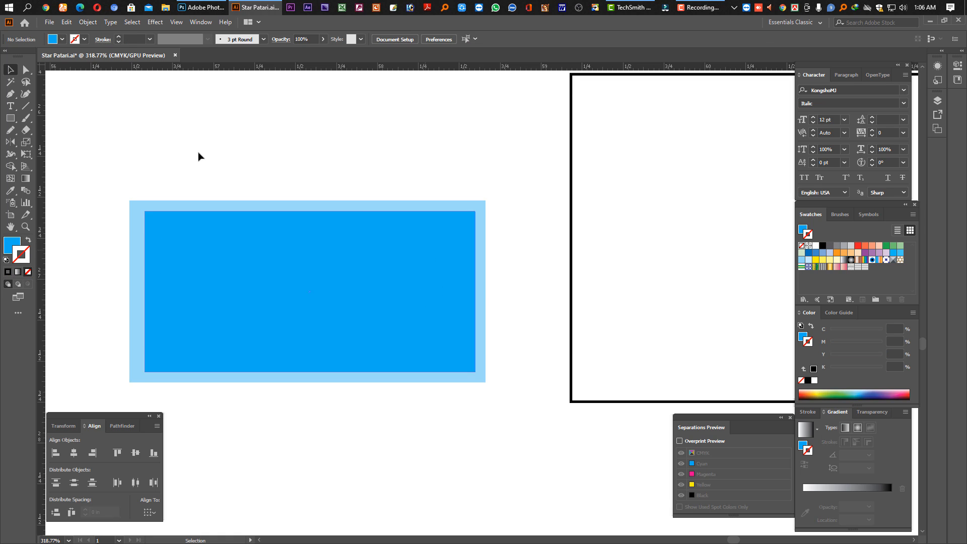
# - Round the two right-hand corners of both blue rectangles together, keeping their left corners square
pyautogui.press('a')
pyautogui.moveTo(111, 177); pyautogui.dragTo(158, 393)
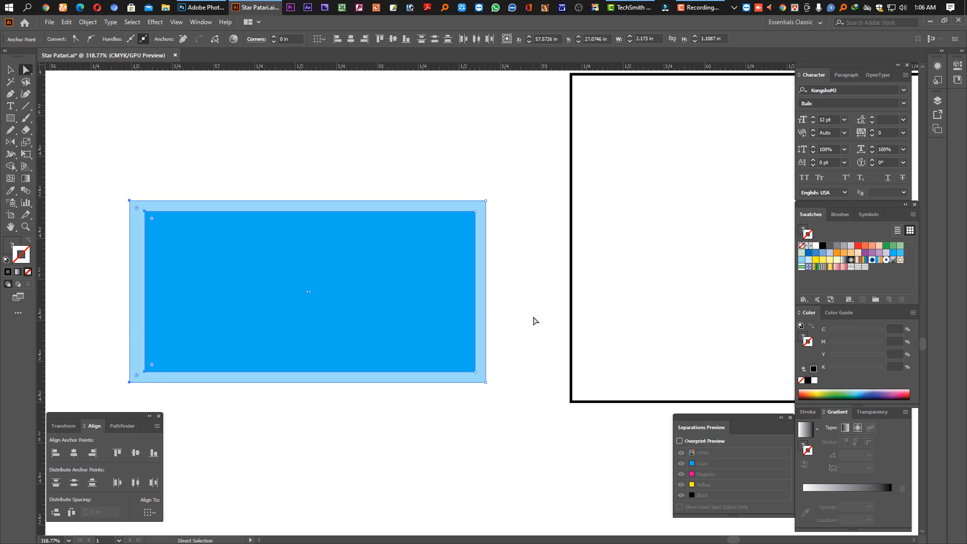
pyautogui.moveTo(511, 393); pyautogui.dragTo(451, 188)
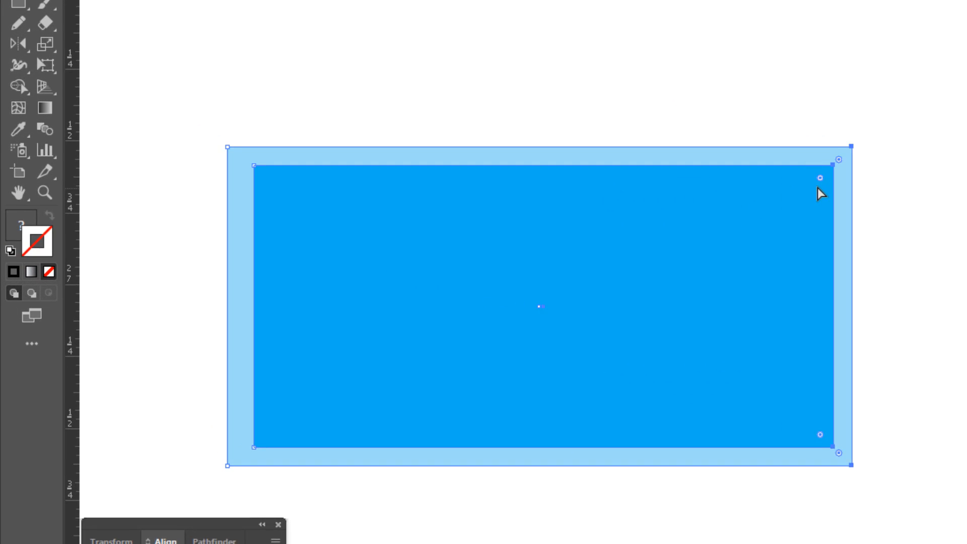
pyautogui.moveTo(841, 177); pyautogui.dragTo(788, 189)
pyautogui.hotkey('ctrl', 'shift', 'a')
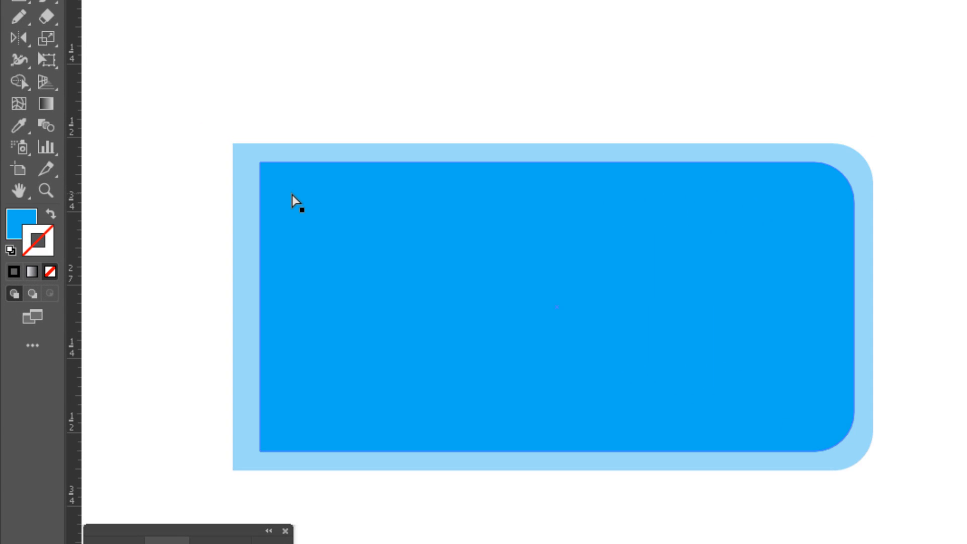
# - Line up the left edges of both blue rectangles by averaging their left-hand anchor points along the vertical axis
pyautogui.press('v')
pyautogui.moveTo(180, 113); pyautogui.dragTo(348, 512)
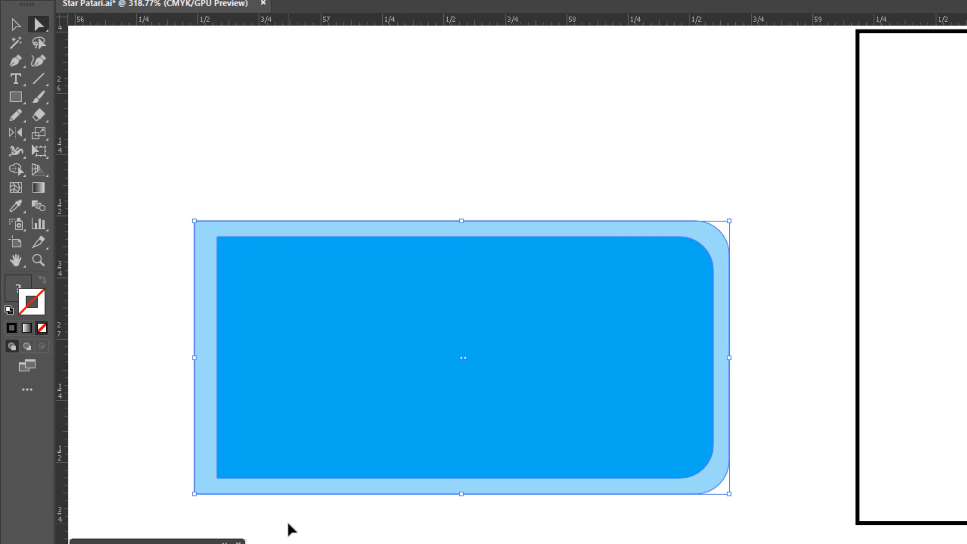
pyautogui.hotkey('ctrl', 'alt', 'j')
pyautogui.click(668, 333)
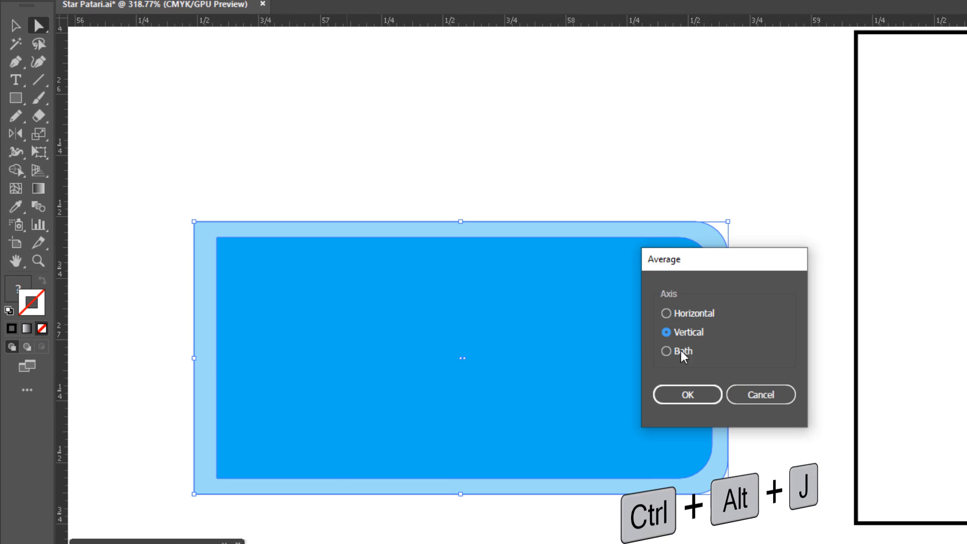
pyautogui.click(708, 396)
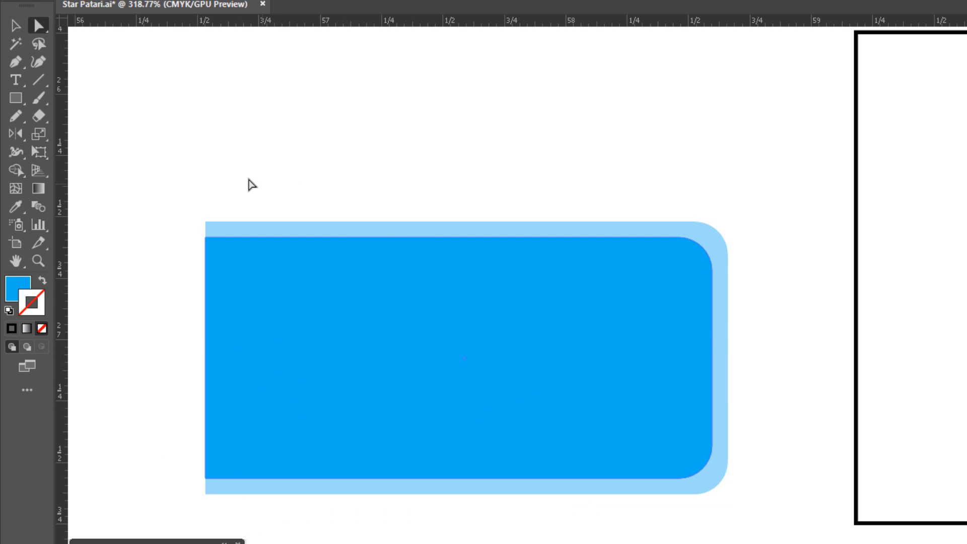
pyautogui.click(250, 185)
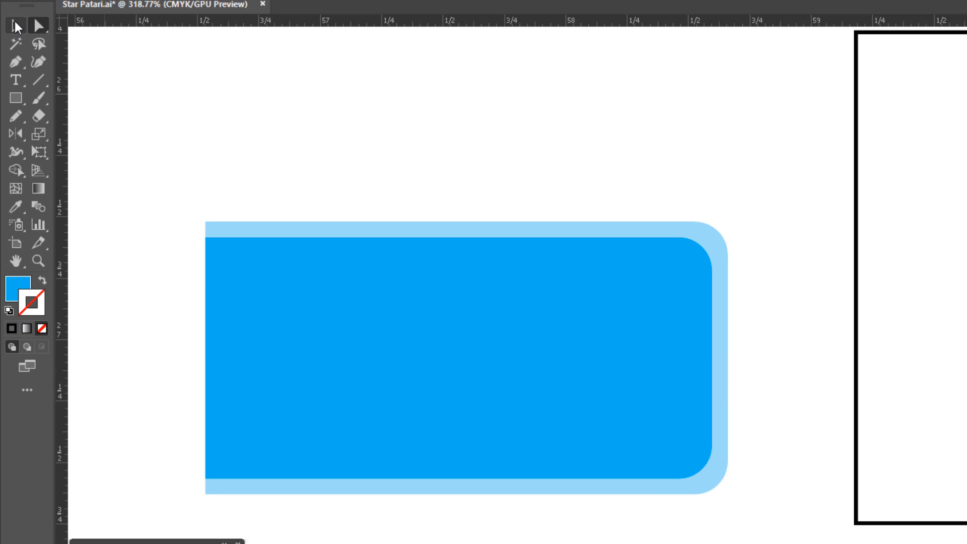
# - Draw three touching spirals over the left half of the inner blue rectangle, with no fill and a 75% cyan, 37.5% magenta stroke
pyautogui.click(39, 80)
pyautogui.click(106, 116)
pyautogui.moveTo(360, 410); pyautogui.dragTo(323, 477)
pyautogui.press('/')
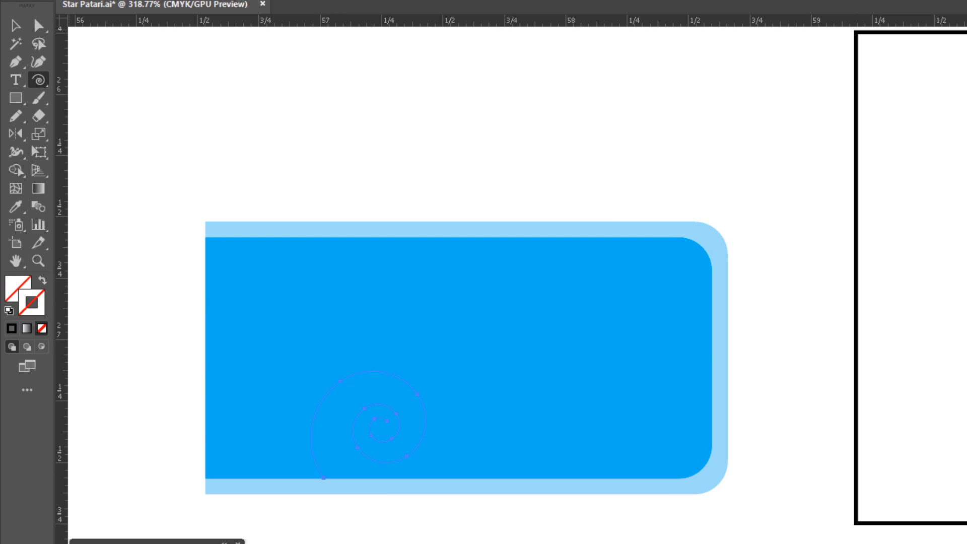
pyautogui.click(966, 356)
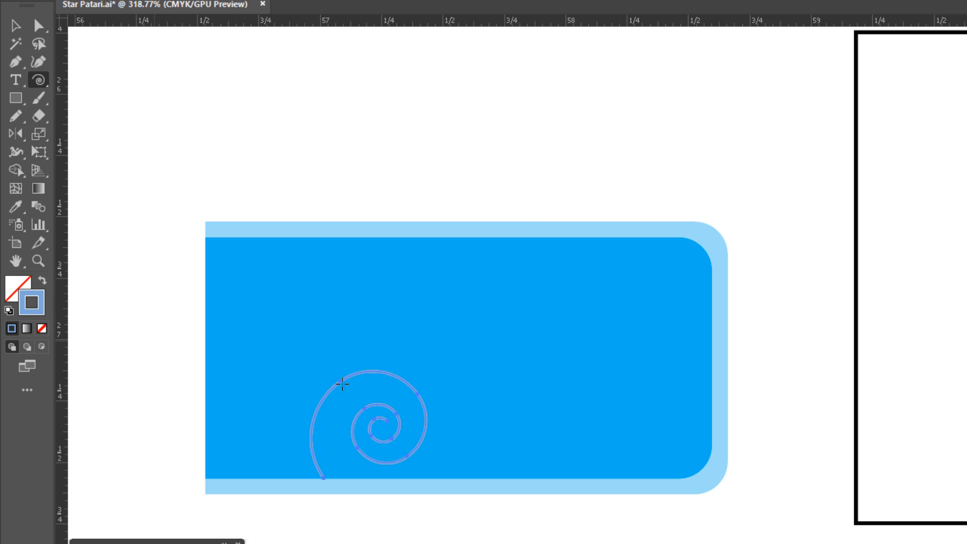
pyautogui.click(966, 354)
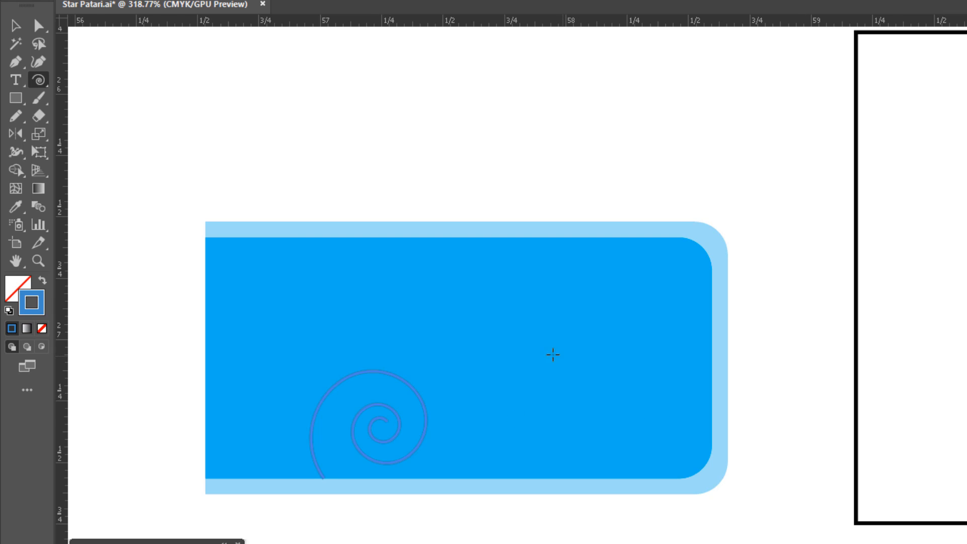
pyautogui.moveTo(297, 331); pyautogui.dragTo(351, 376)
pyautogui.moveTo(396, 325)
pyautogui.mouseDown()
pyautogui.moveTo(358, 297)
pyautogui.moveTo(375, 356)
pyautogui.moveTo(406, 364)
pyautogui.moveTo(418, 323)
pyautogui.moveTo(401, 340)
pyautogui.moveTo(330, 328)
pyautogui.moveTo(348, 319)
pyautogui.moveTo(337, 300)
pyautogui.moveTo(354, 246)
pyautogui.moveTo(358, 282)
pyautogui.moveTo(333, 298)
pyautogui.mouseUp()
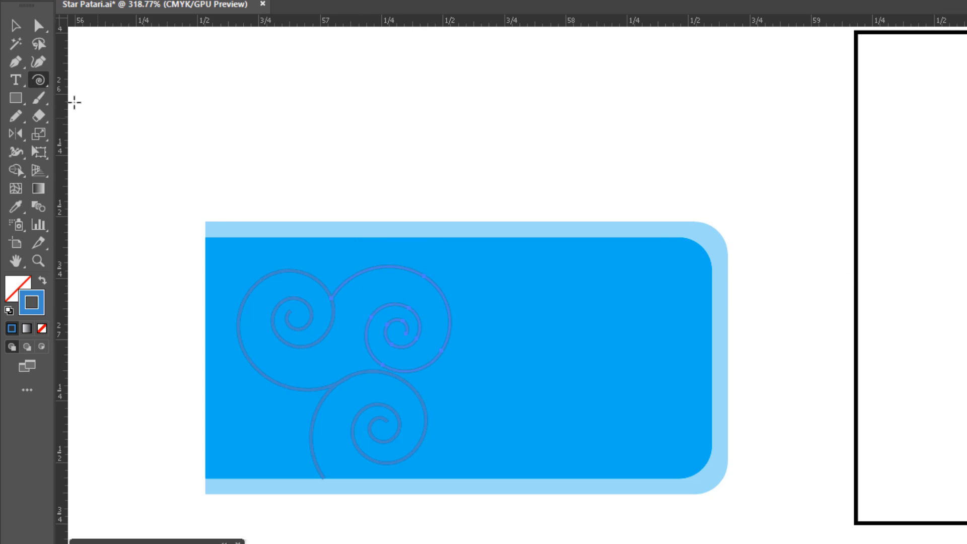
# - Select both blue rectangles with the spirals, move them over the card's lower left, and rotate them diagonally so the rounded end points up
pyautogui.click(21, 30)
pyautogui.click(415, 124)
pyautogui.moveTo(260, 168); pyautogui.dragTo(496, 509)
pyautogui.scroll(-3, 626, 483)
pyautogui.hotkey('ctrl', 'g')
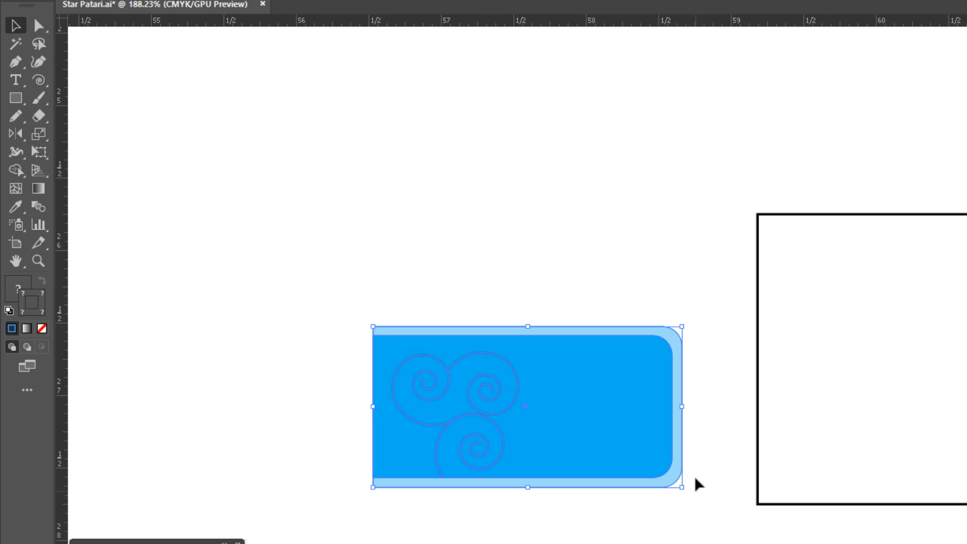
pyautogui.hscroll(3, 569, 444)
pyautogui.moveTo(436, 446); pyautogui.dragTo(806, 470)
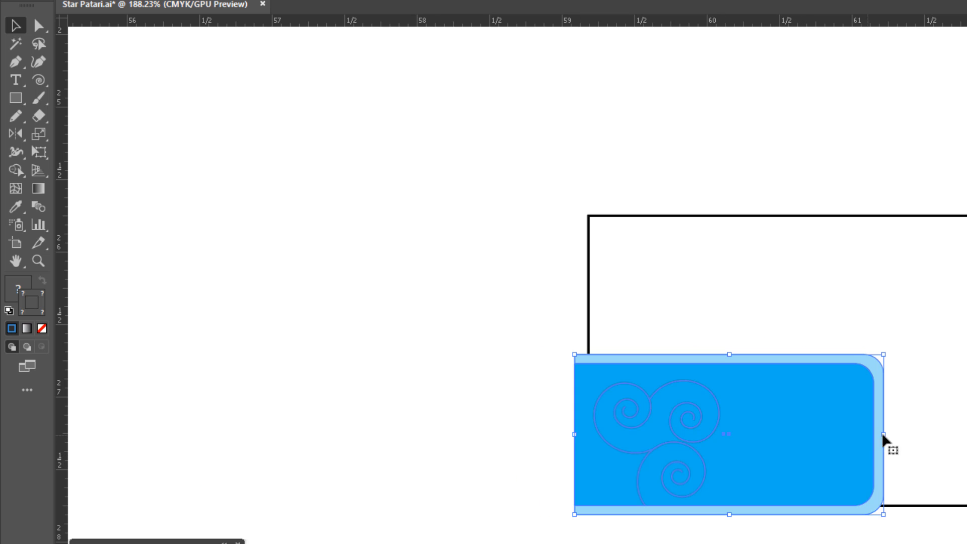
pyautogui.moveTo(894, 436); pyautogui.dragTo(854, 379)
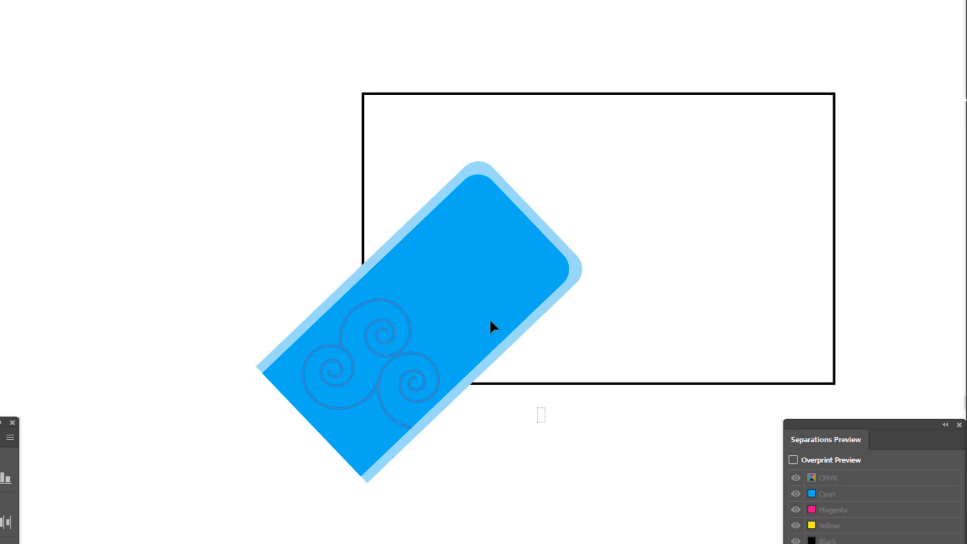
# - Select the rotated blue shapes and spirals without the card outline, and shift them about 0.25 in right and slightly up
pyautogui.moveTo(489, 318); pyautogui.dragTo(366, 258)
pyautogui.press('z')
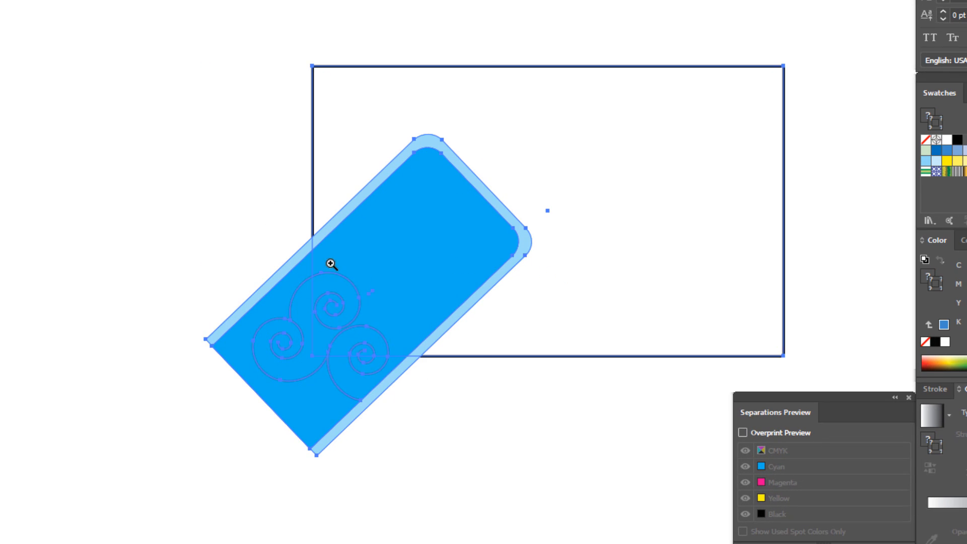
pyautogui.moveTo(381, 304); pyautogui.dragTo(513, 509)
pyautogui.press('v')
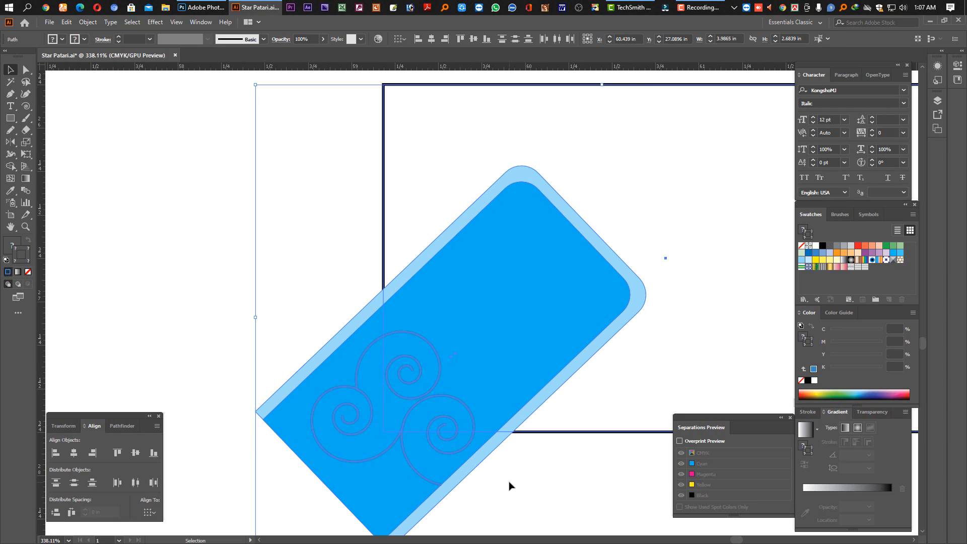
pyautogui.moveTo(399, 454); pyautogui.dragTo(244, 286)
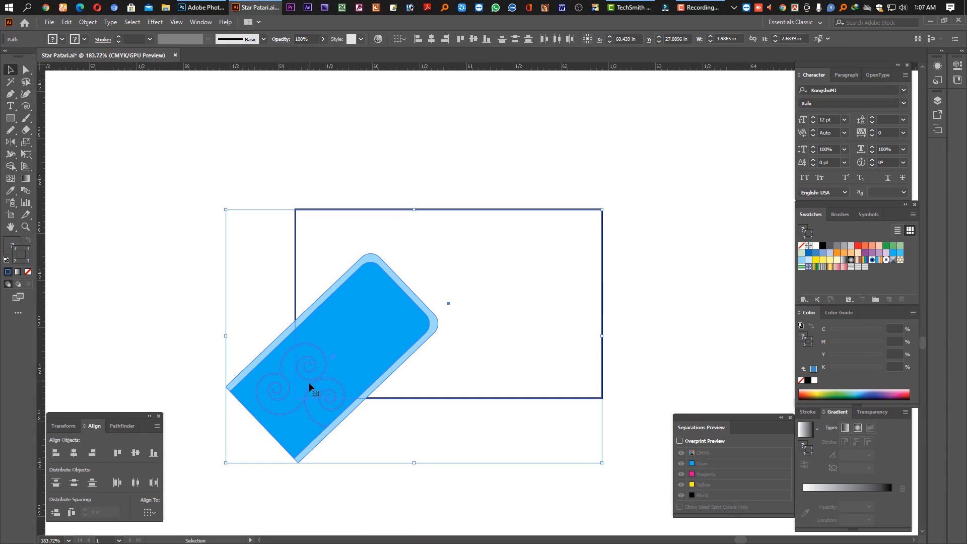
pyautogui.hotkey('ctrl', 'space')
pyautogui.moveTo(305, 397); pyautogui.dragTo(336, 431)
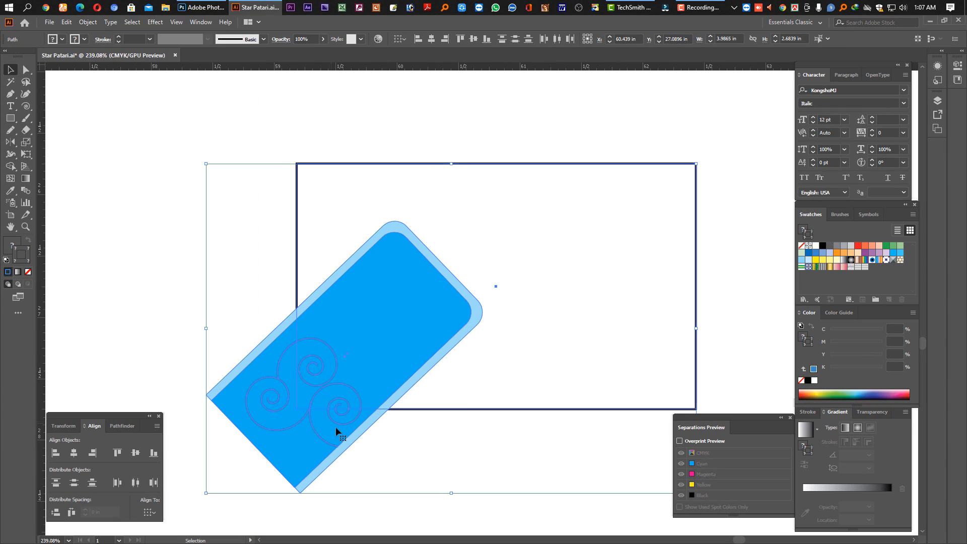
pyautogui.click(380, 388)
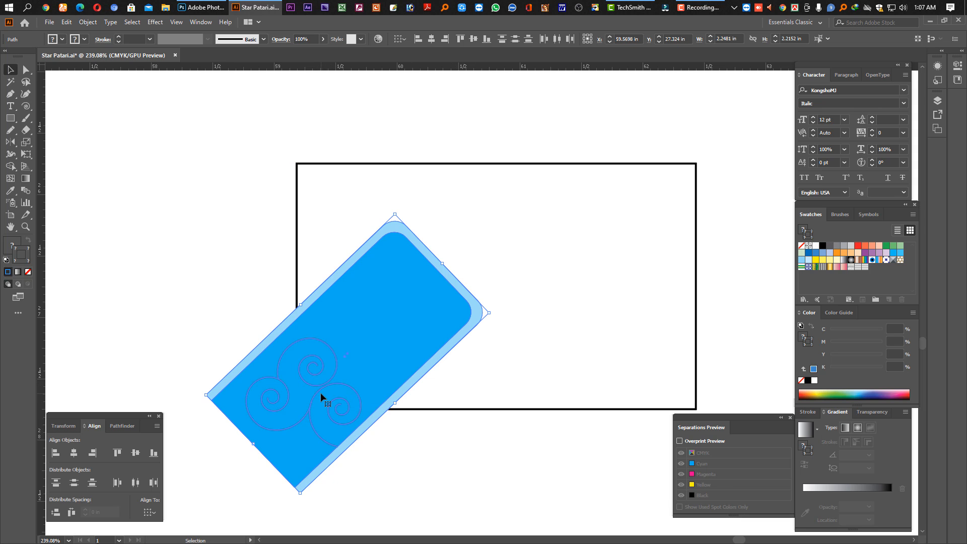
pyautogui.moveTo(326, 385); pyautogui.dragTo(352, 374)
pyautogui.moveTo(460, 471); pyautogui.dragTo(459, 455)
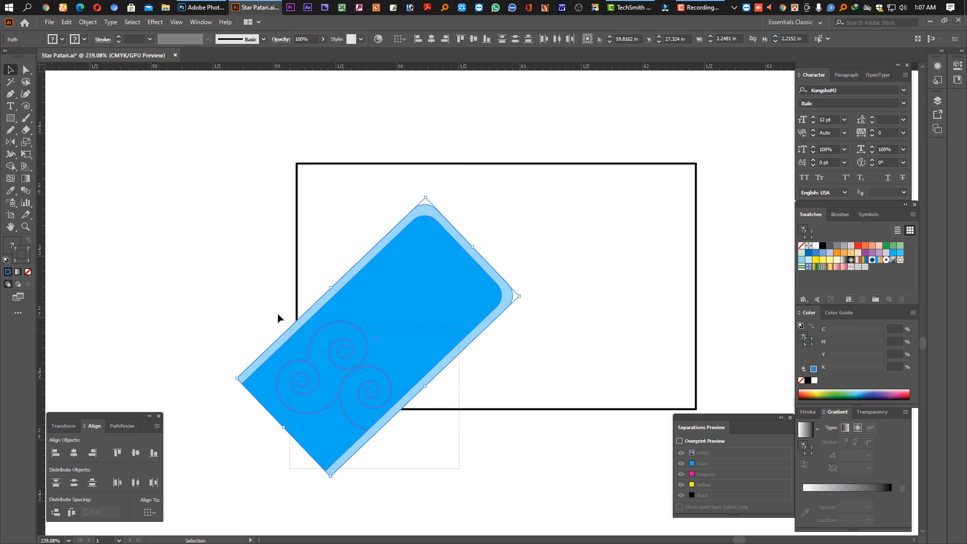
# - Rotate the blue shapes and spirals slightly steeper, keeping them over the card's lower-left corner
pyautogui.moveTo(281, 319); pyautogui.dragTo(378, 431)
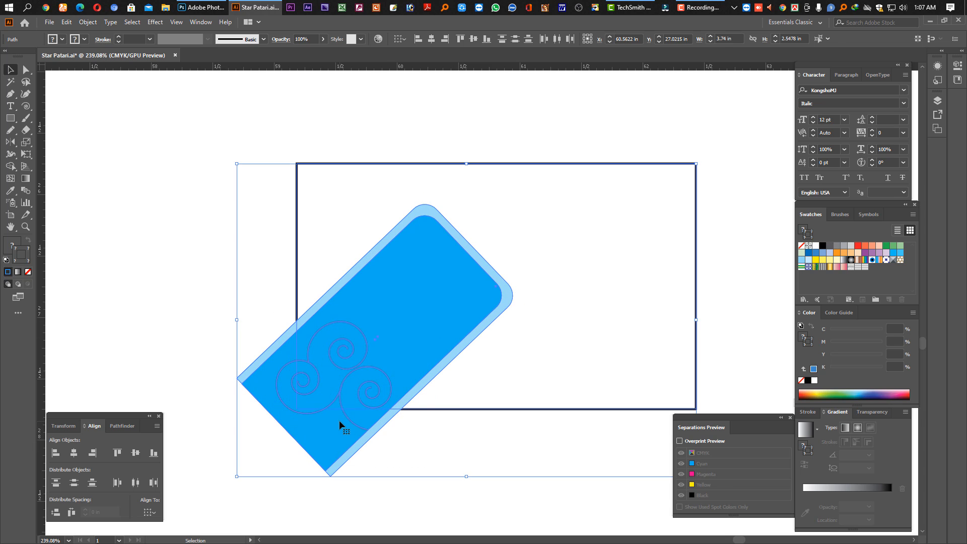
pyautogui.click(457, 155)
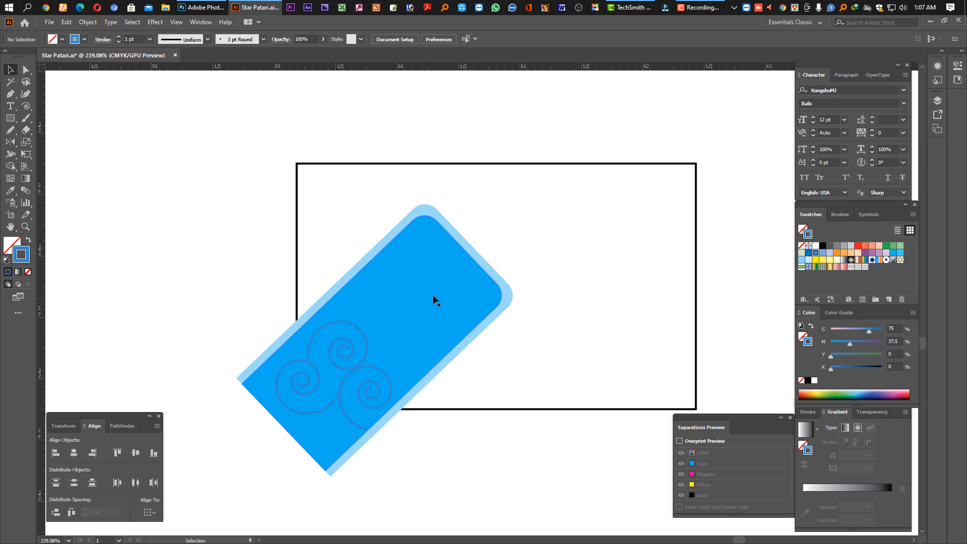
pyautogui.moveTo(407, 442); pyautogui.dragTo(373, 393)
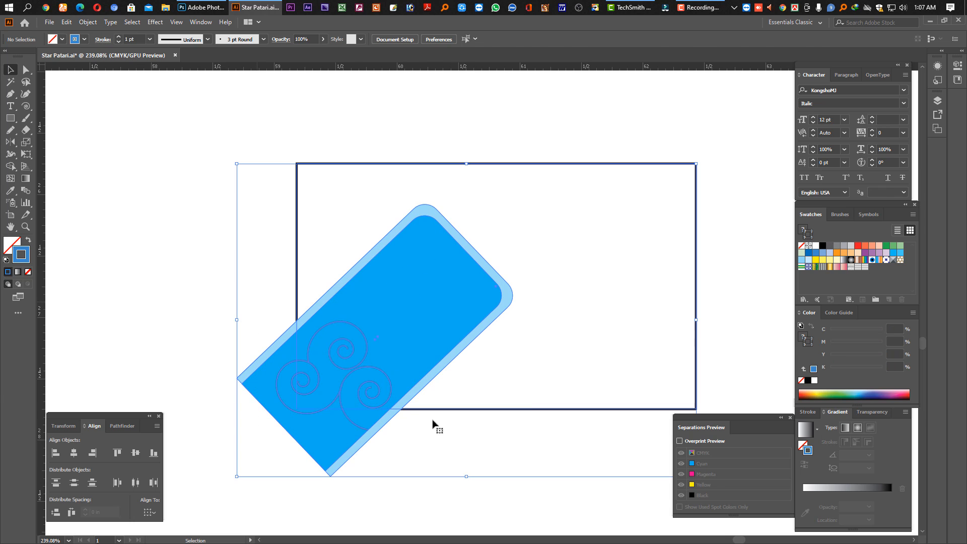
pyautogui.moveTo(550, 455); pyautogui.dragTo(499, 340)
pyautogui.moveTo(476, 246); pyautogui.dragTo(472, 238)
pyautogui.hscroll(2, 604, 250)
# - Give the card rectangle a white-to-black linear gradient fill and no outline
pyautogui.moveTo(625, 252); pyautogui.dragTo(579, 217)
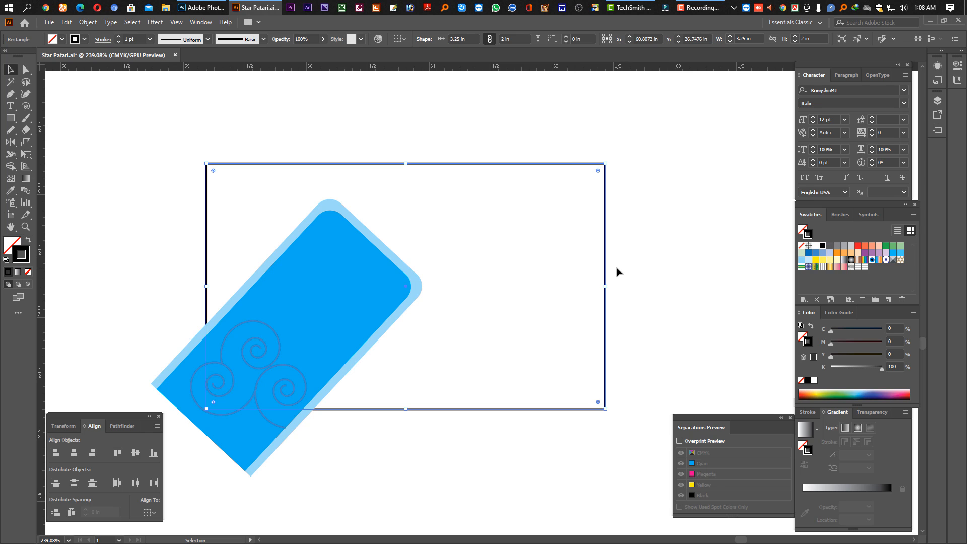
pyautogui.press('.')
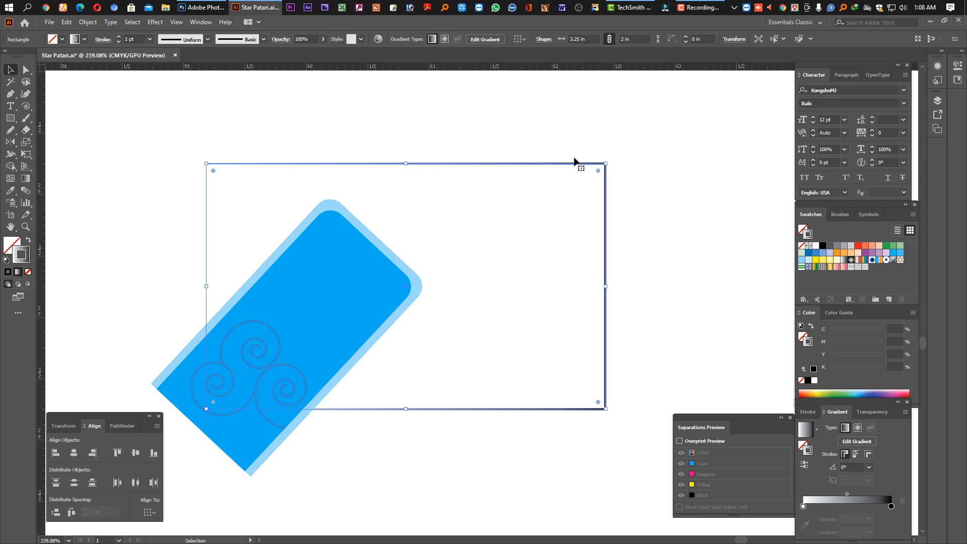
pyautogui.hotkey('shift', 'x')
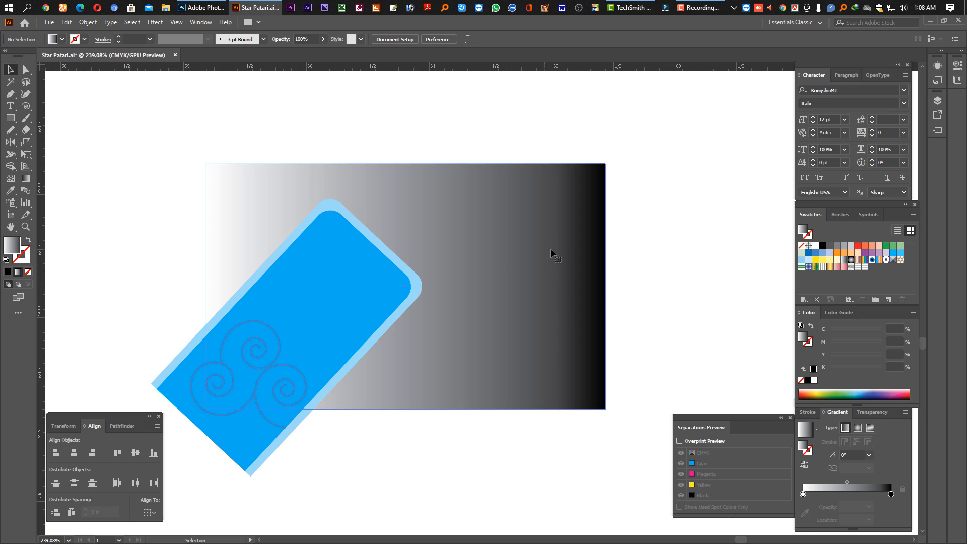
# - Set the dark end of the card's gradient to 10% black using CMYK values
pyautogui.click(890, 505)
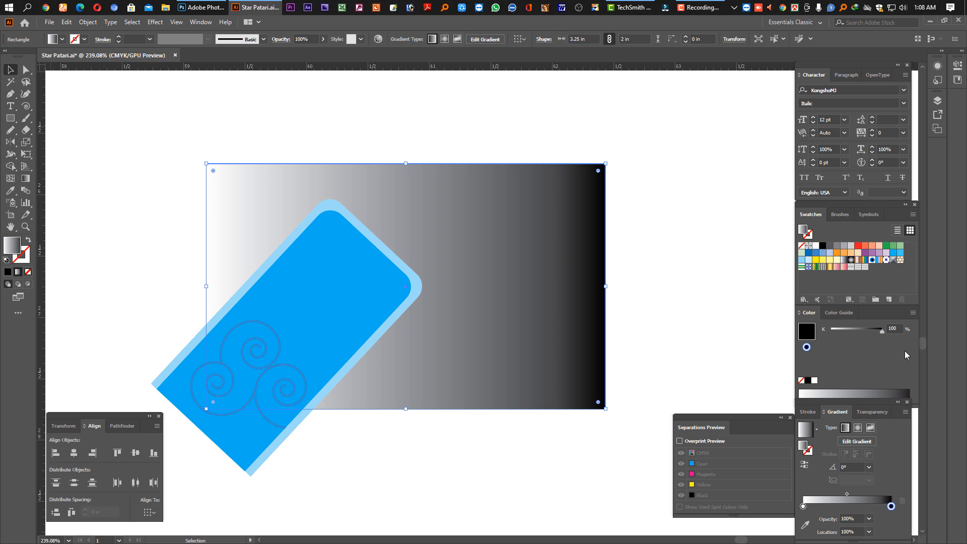
pyautogui.click(914, 312)
pyautogui.click(843, 361)
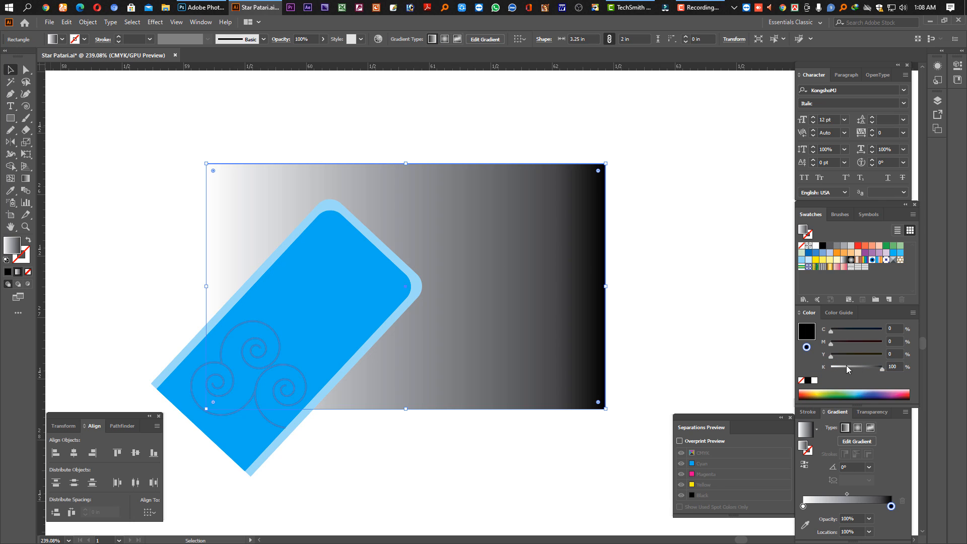
pyautogui.click(837, 368)
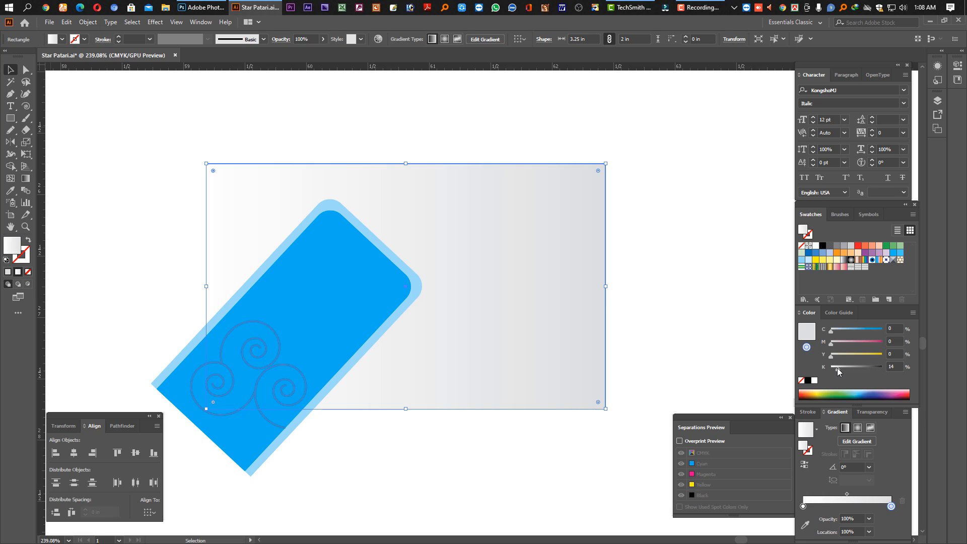
pyautogui.click(894, 366)
pyautogui.write('10')
pyautogui.press('Return')
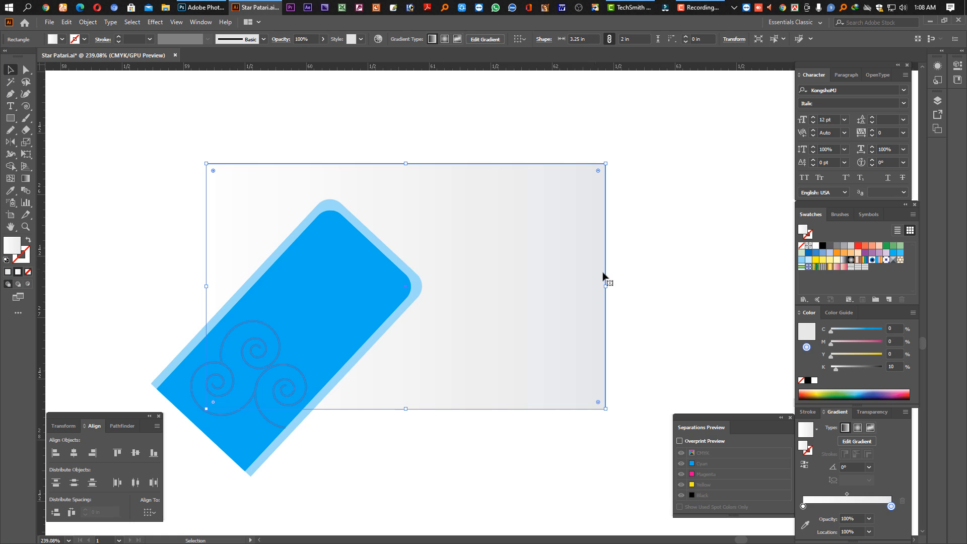
pyautogui.click(666, 269)
# - Draw a straight horizontal line about 3.25 in long just above the card's top edge with the Pen tool
pyautogui.click(229, 196)
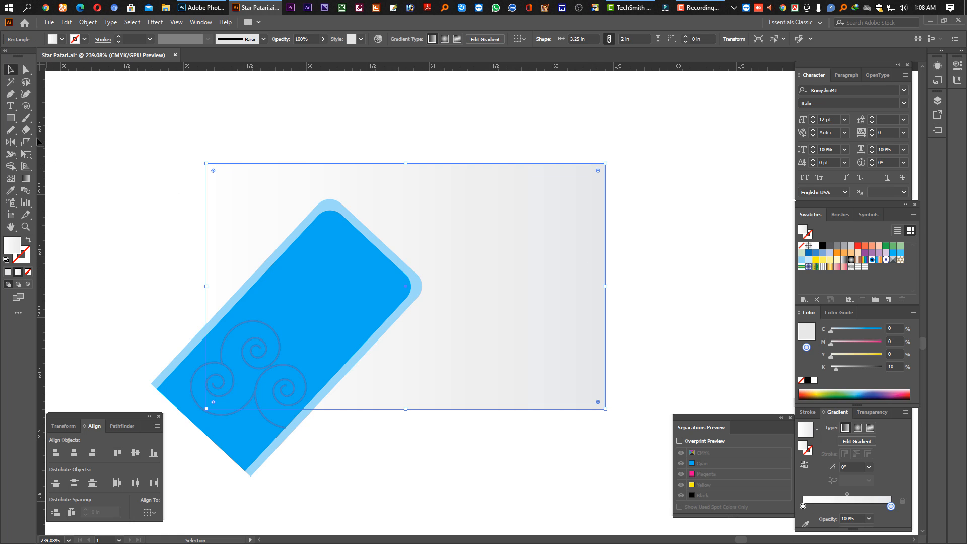
pyautogui.click(11, 95)
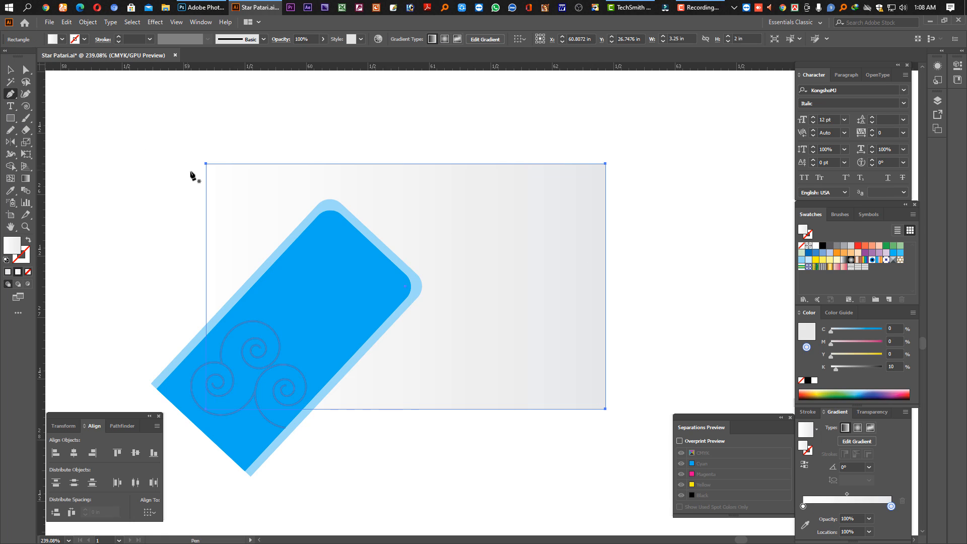
pyautogui.click(206, 160)
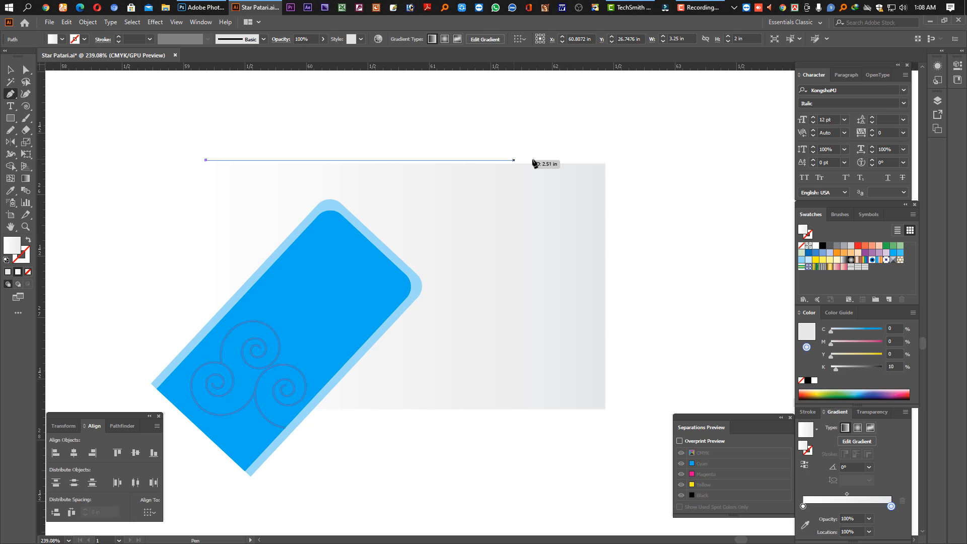
pyautogui.click(605, 159)
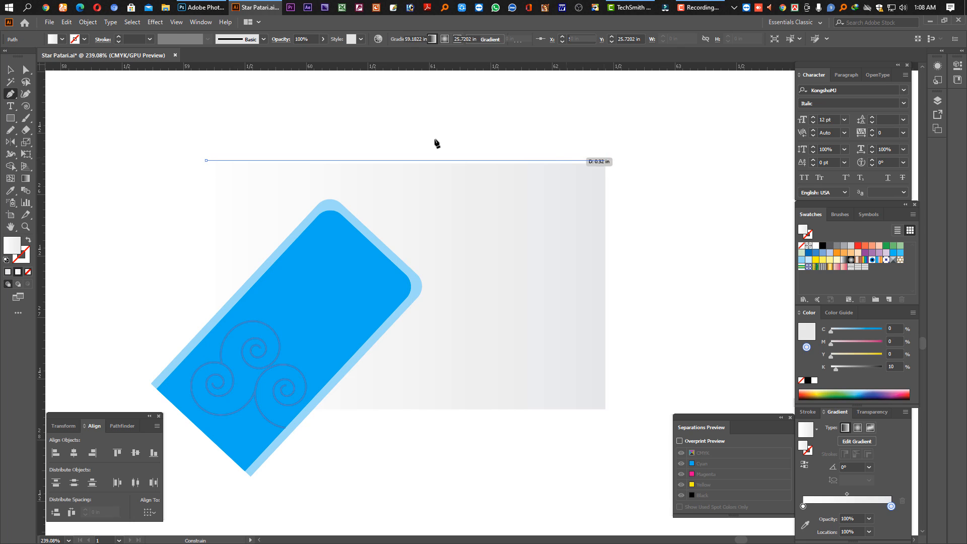
pyautogui.click(11, 70)
pyautogui.click(179, 121)
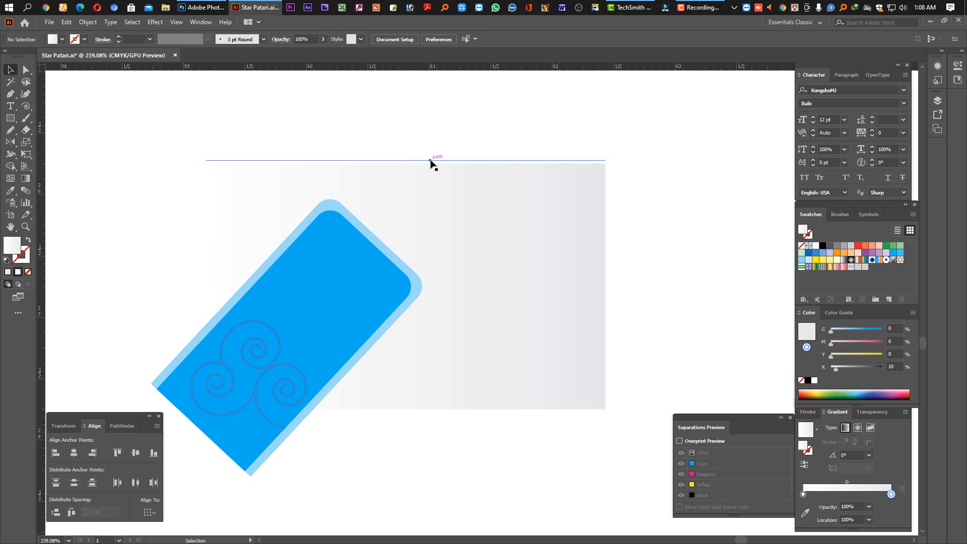
# - Place the horizontal line just inside the card's top edge with no fill and a light blue stroke of 25% cyan and 12.5% magenta
pyautogui.moveTo(429, 160); pyautogui.dragTo(429, 168)
pyautogui.scroll(3, 575, 144)
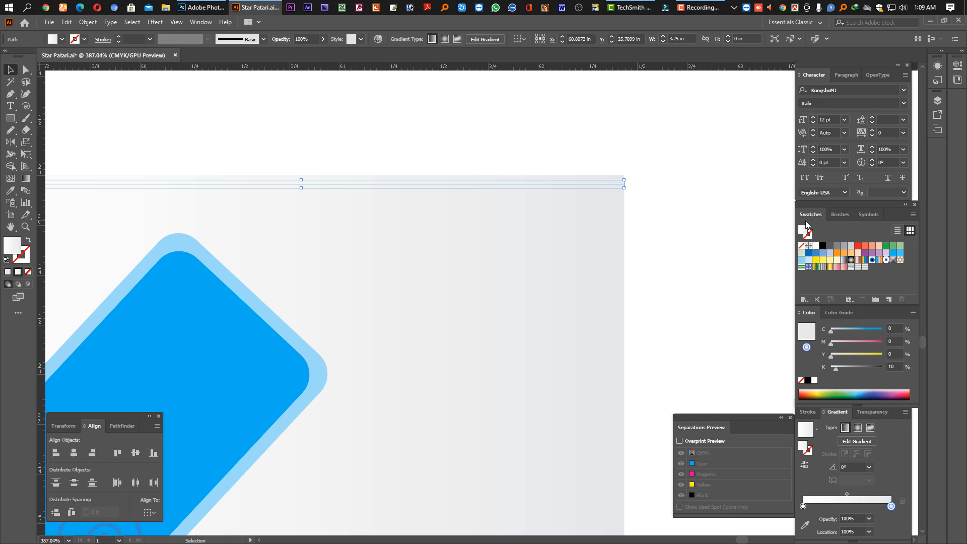
pyautogui.click(29, 241)
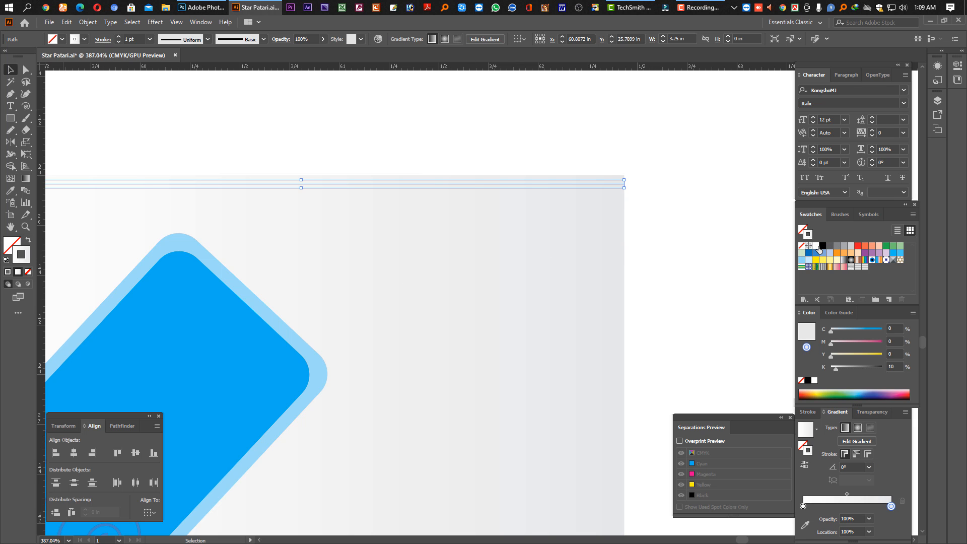
pyautogui.click(830, 259)
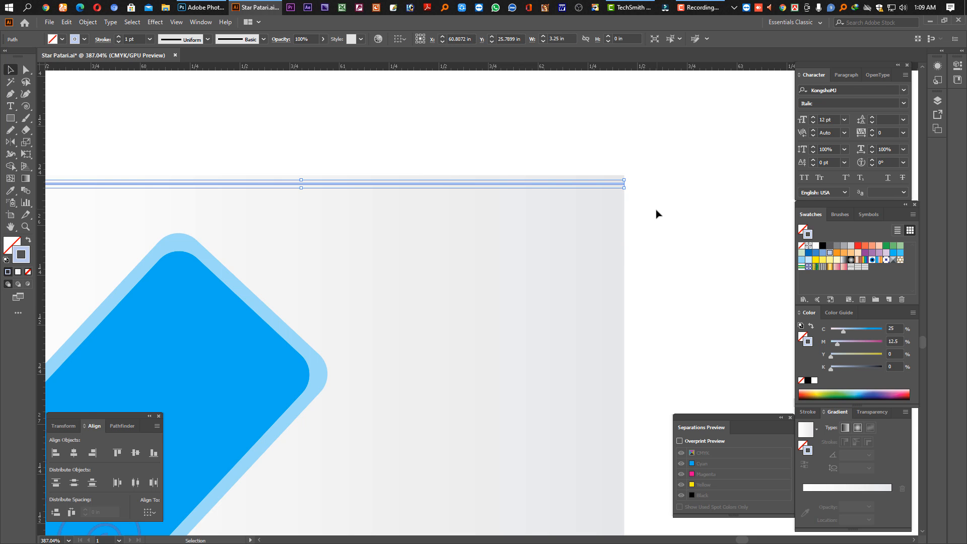
# - Recolour the horizontal line's stroke to 20% black and reduce its weight to 0.3 pt
pyautogui.scroll(-3, 354, 224)
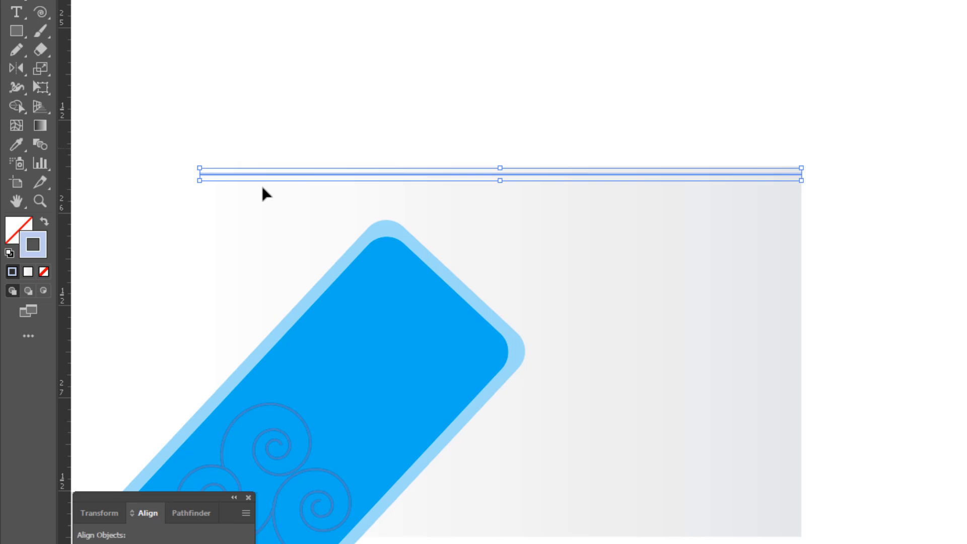
pyautogui.keyDown('shift'); pyautogui.click(184, 213); pyautogui.keyUp('shift')
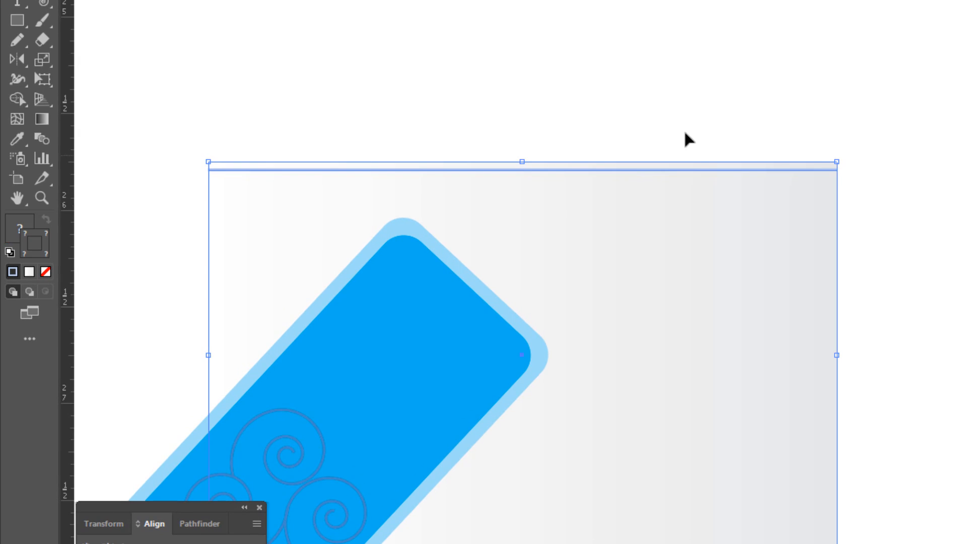
pyautogui.click(455, 164)
pyautogui.click(287, 169)
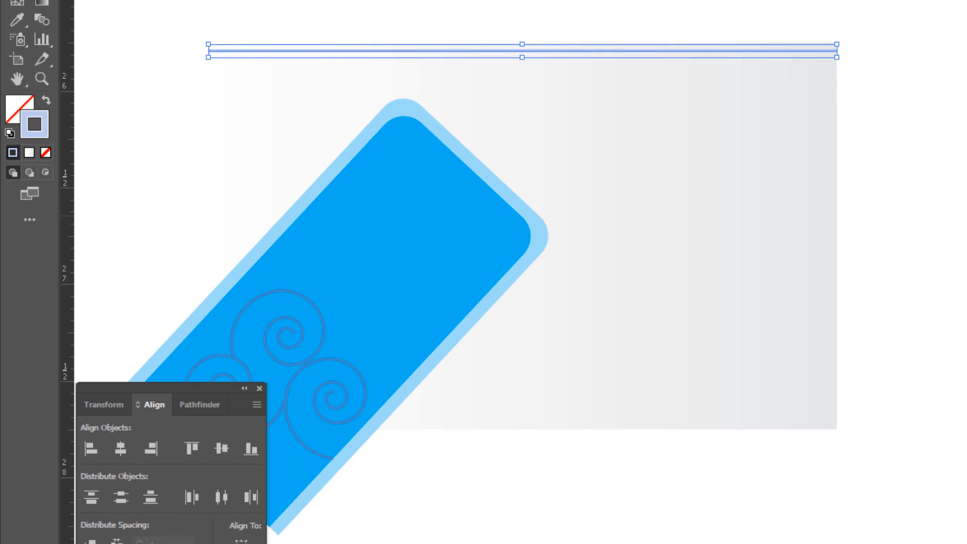
pyautogui.click(952, 145)
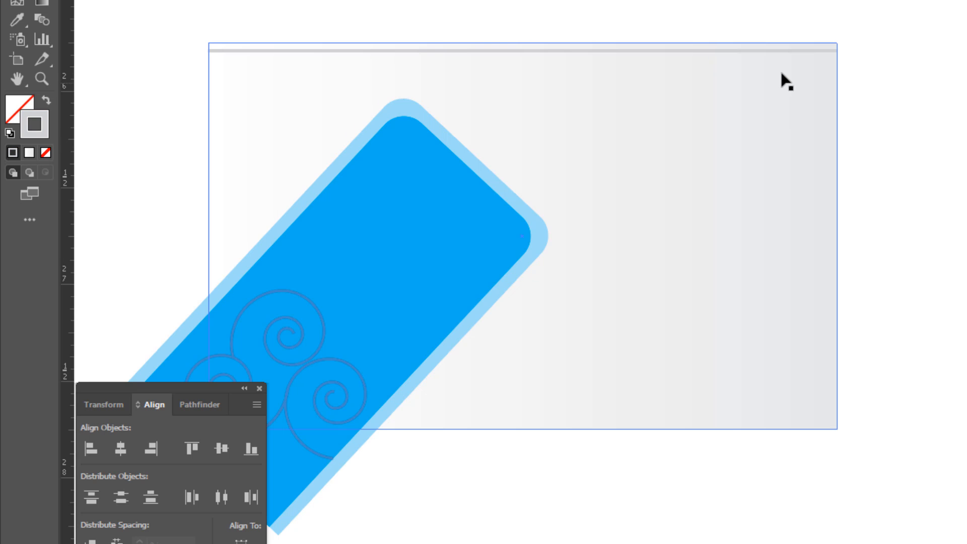
pyautogui.click(793, 51)
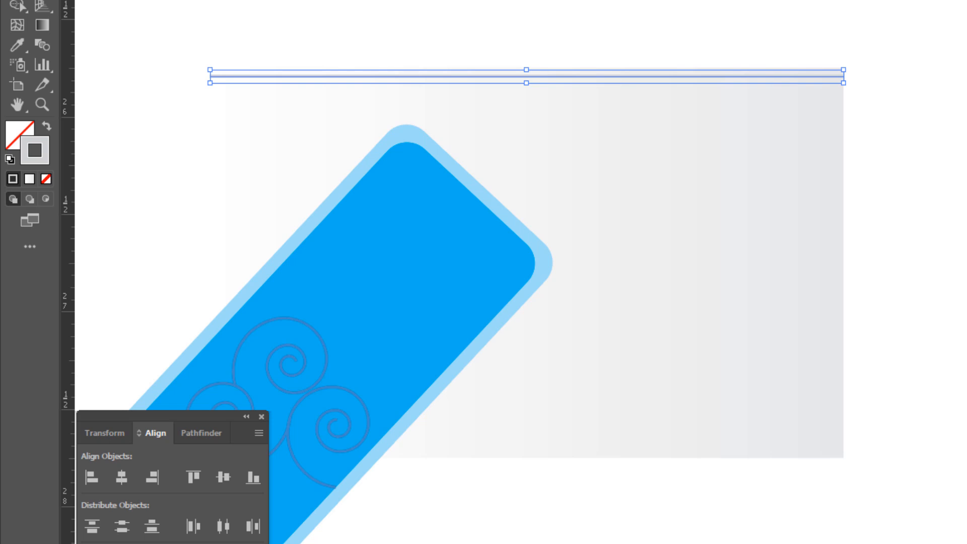
pyautogui.click(858, 112)
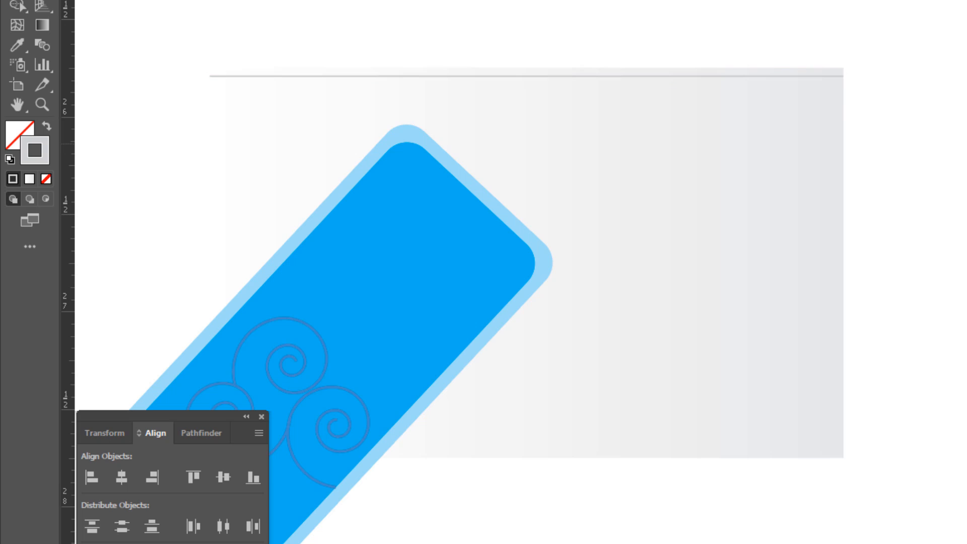
# - Duplicate the grey line straight down to just inside the card's bottom edge and blend the two lines together with the Blend tool
pyautogui.moveTo(818, 76); pyautogui.dragTo(829, 451)
pyautogui.keyDown('shift'); pyautogui.click(809, 77); pyautogui.keyUp('shift')
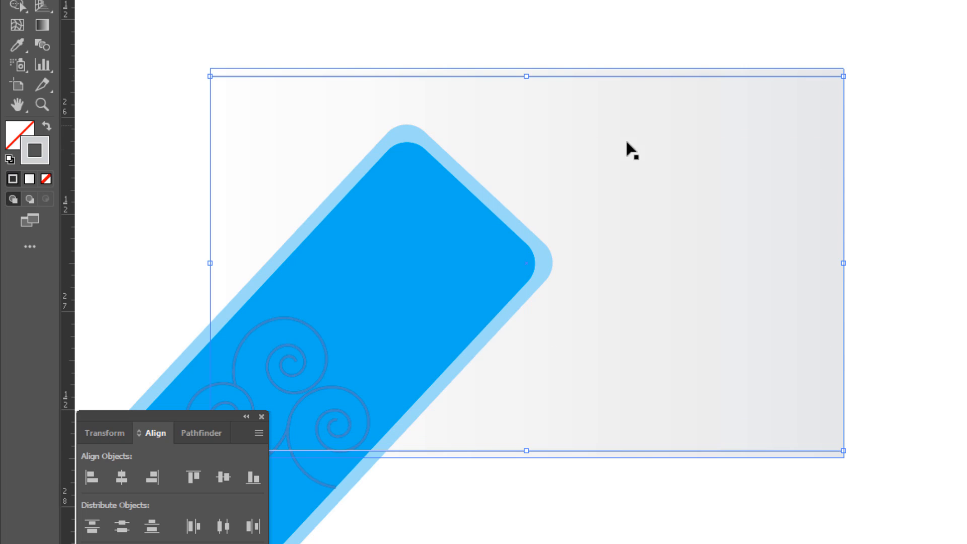
pyautogui.click(41, 44)
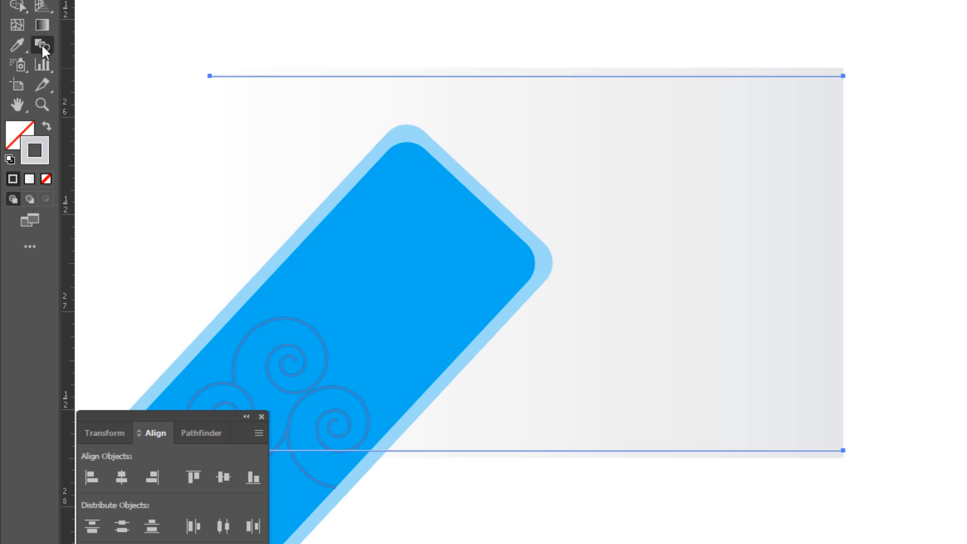
pyautogui.click(554, 455)
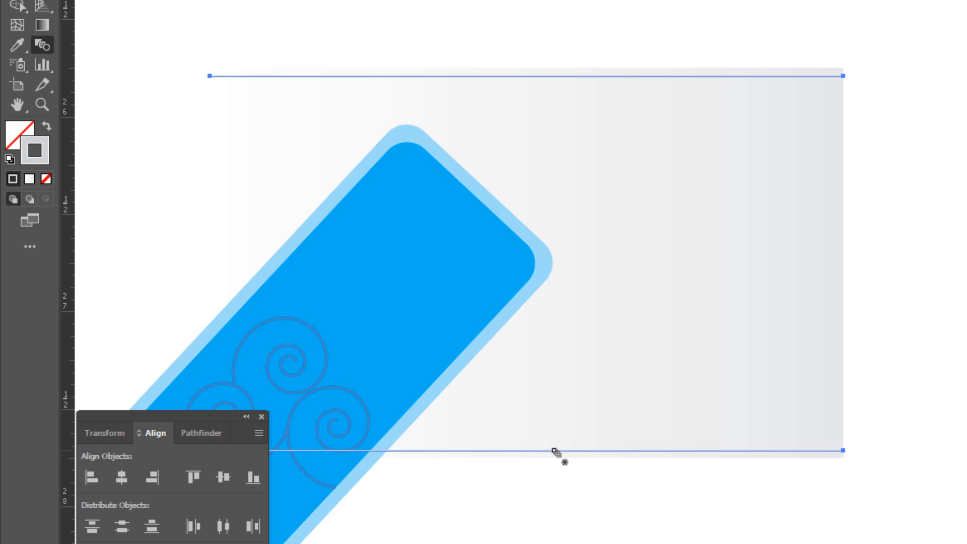
pyautogui.click(580, 76)
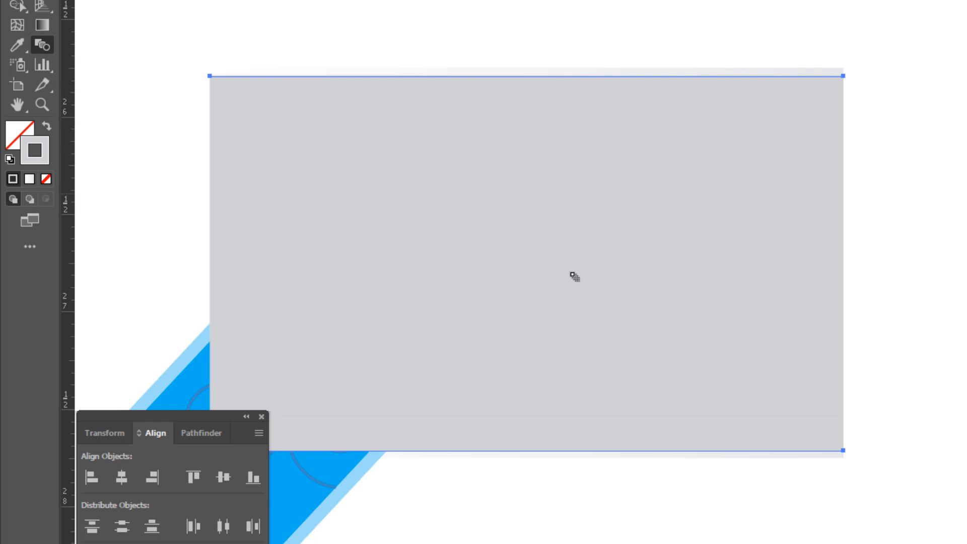
# - Set the line blend's spacing to 55 specified steps with the Align to Path orientation
pyautogui.doubleClick(46, 43)
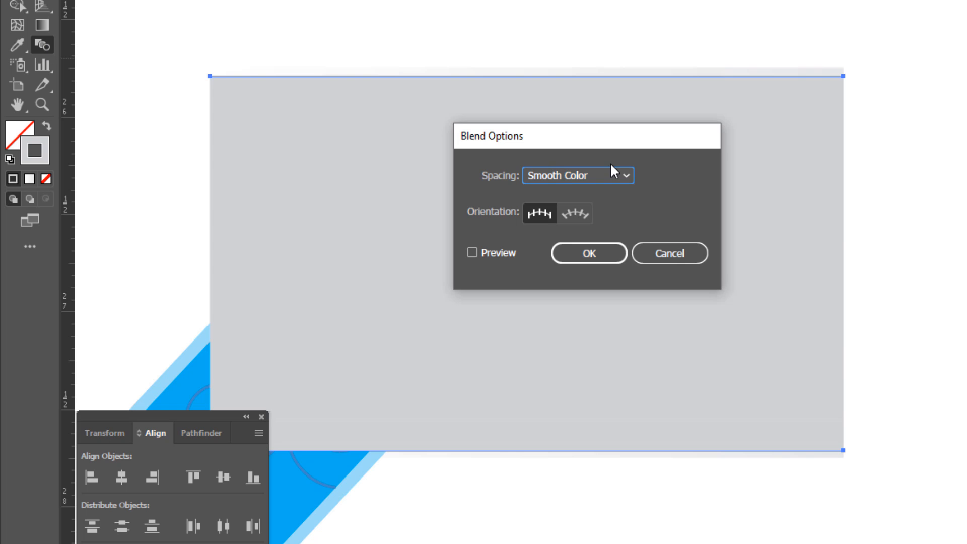
pyautogui.click(600, 174)
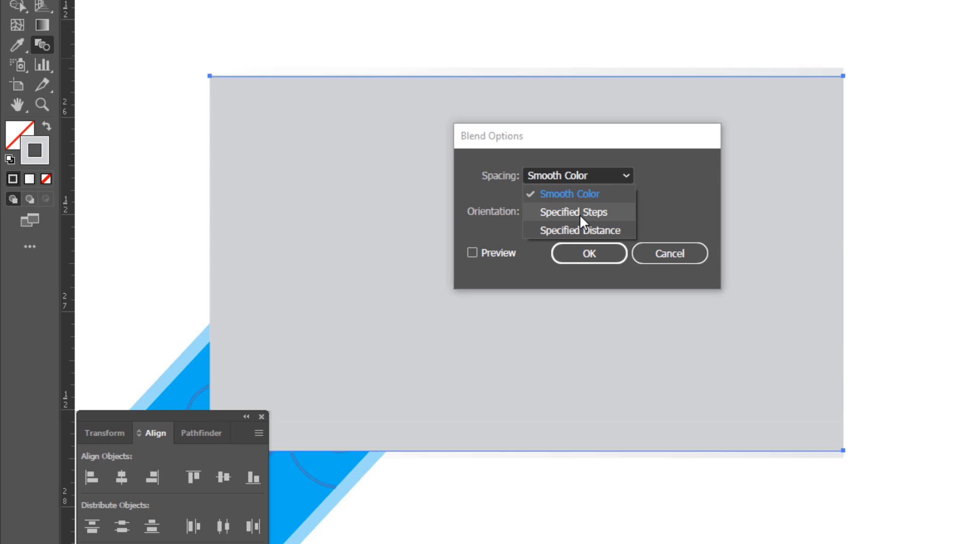
pyautogui.click(579, 214)
pyautogui.click(472, 251)
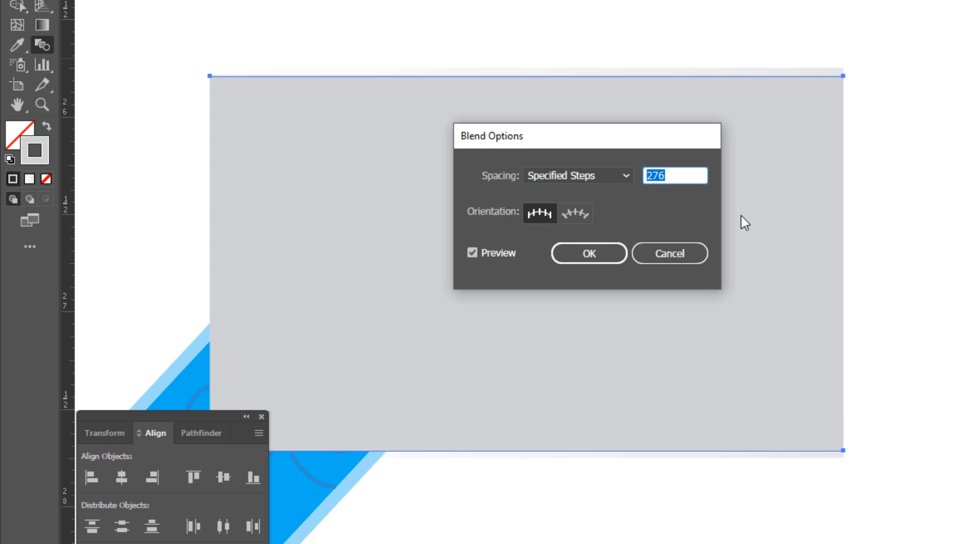
pyautogui.write('50')
pyautogui.click(582, 214)
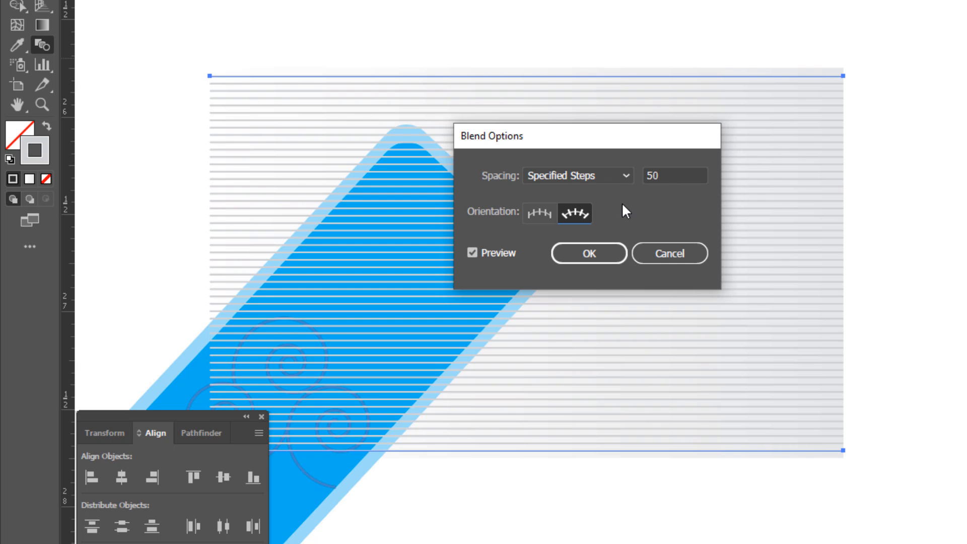
pyautogui.moveTo(672, 178); pyautogui.dragTo(621, 184)
pyautogui.press('Up')
pyautogui.press('Up')
pyautogui.press('Up')
pyautogui.press('Up')
pyautogui.press('Up')
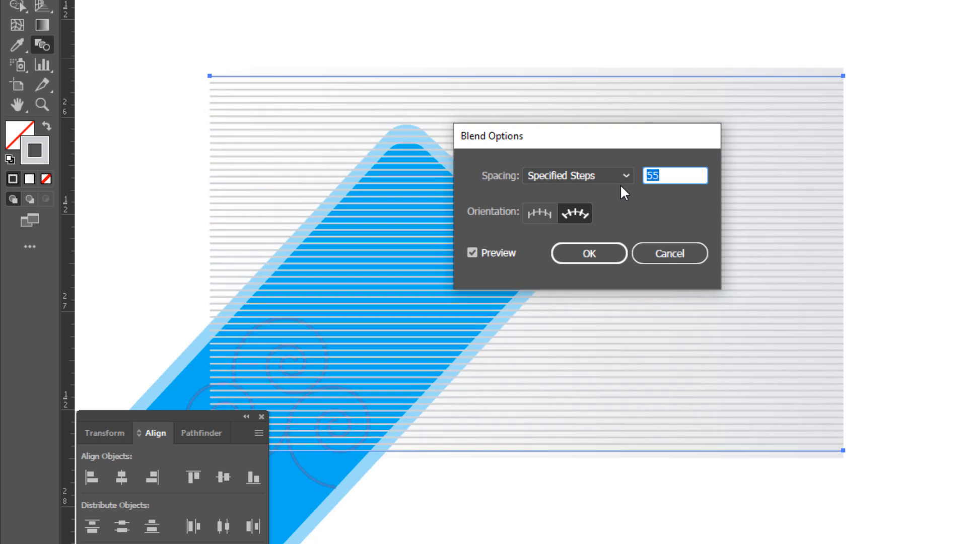
pyautogui.press('Return')
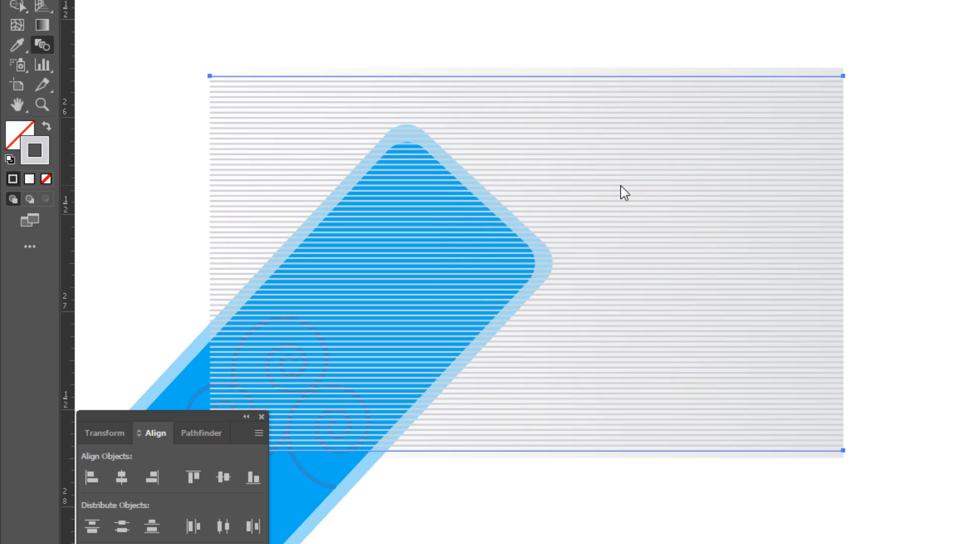
# - Send the card rectangle and the line blend together behind the blue shapes and spirals
pyautogui.press('v')
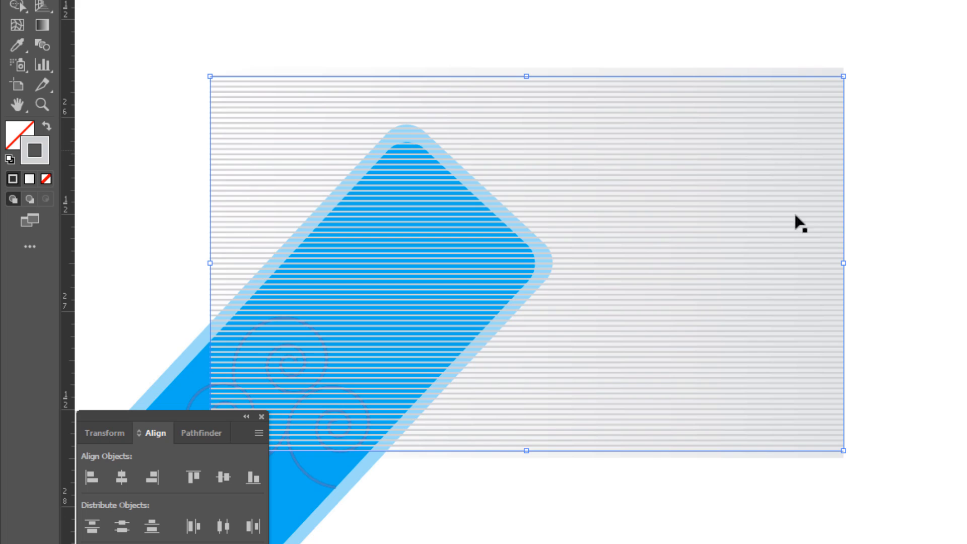
pyautogui.moveTo(677, 314); pyautogui.dragTo(829, 467)
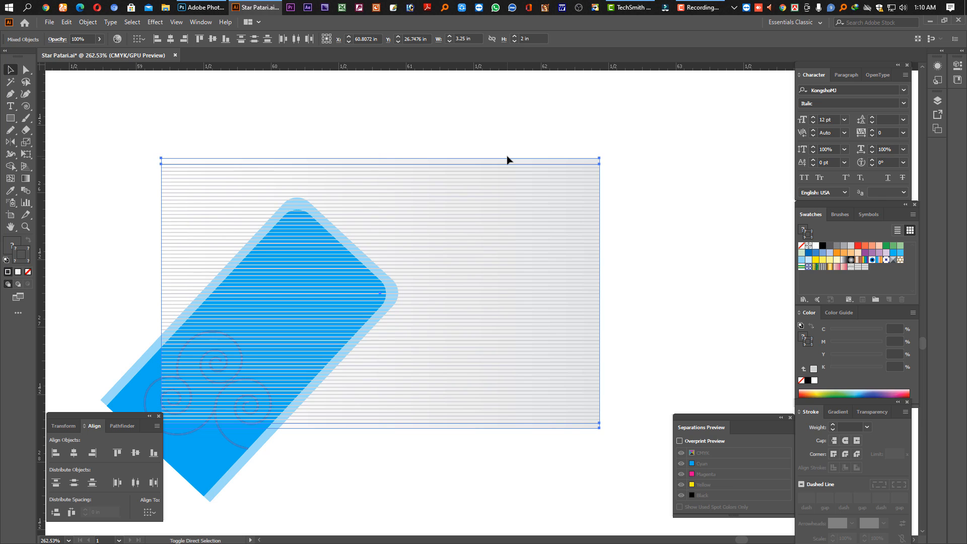
pyautogui.hotkey('ctrl', 'shift', '[')
pyautogui.click(687, 233)
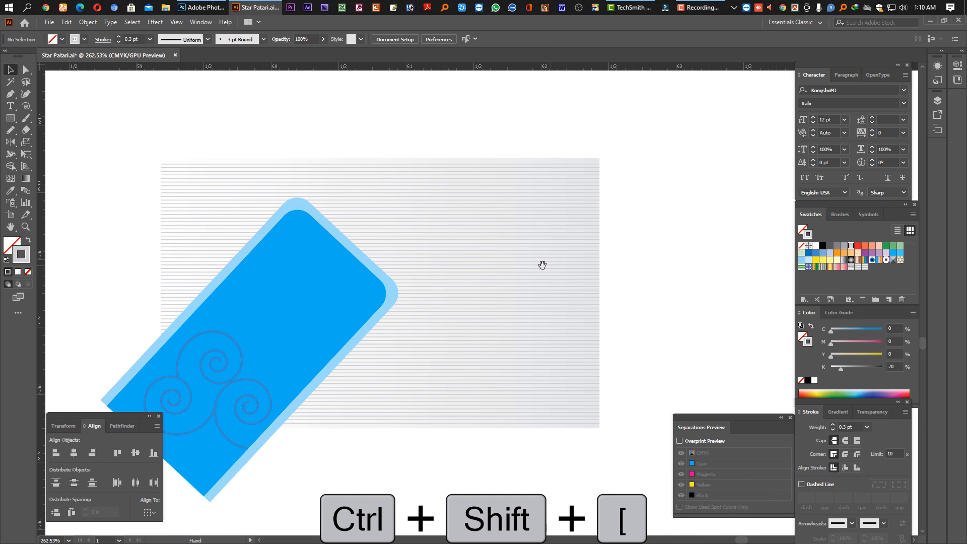
# - Reduce the line blend's opacity to 50%
pyautogui.click(527, 252)
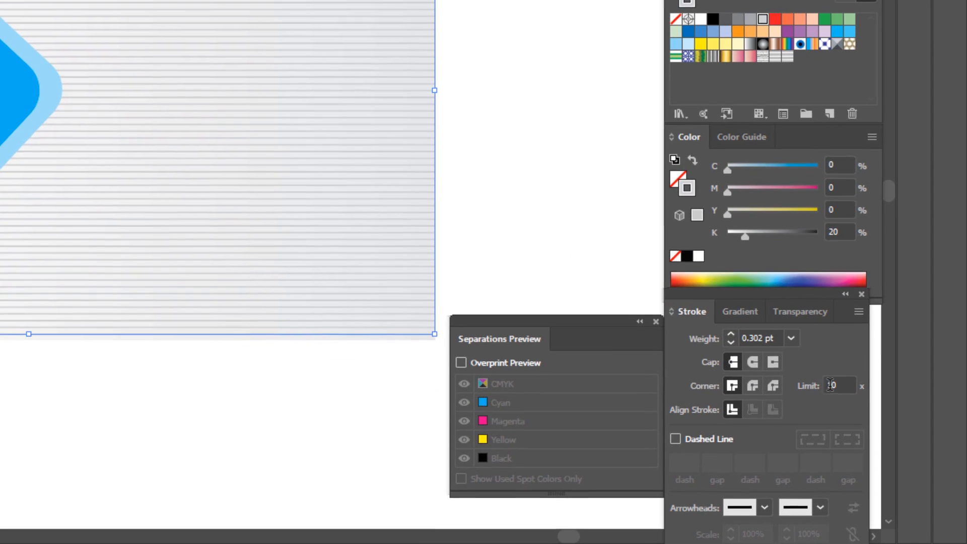
pyautogui.click(784, 312)
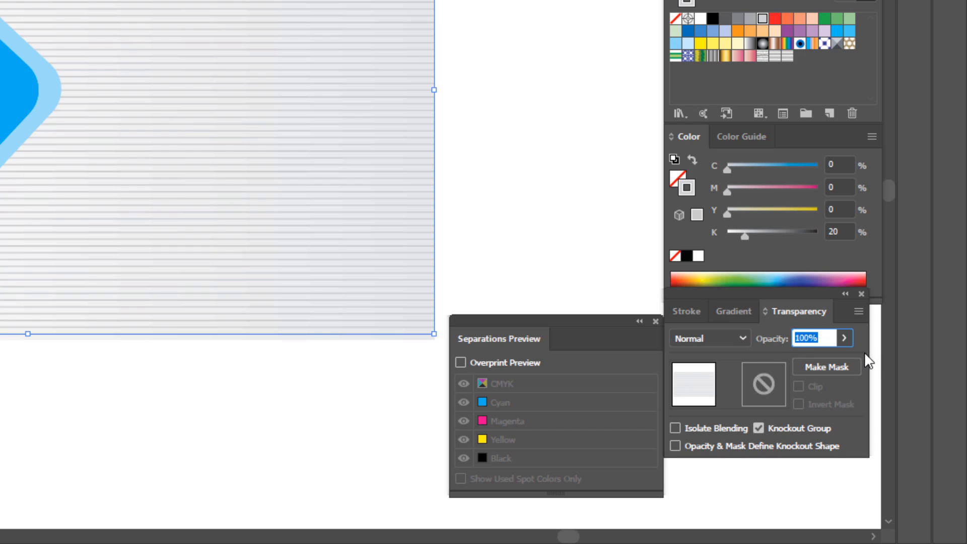
pyautogui.write('50')
pyautogui.press('Return')
pyautogui.click(567, 141)
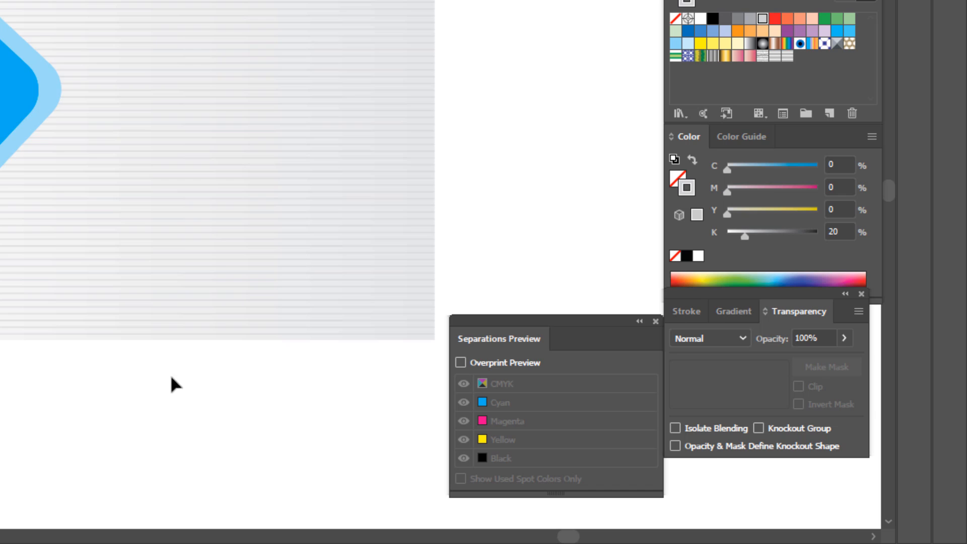
# - Copy the card rectangle in place, shrink the copy to a bar about 1.06 × 0.13 in at the card's top-right corner, and fill it with 80% black
pyautogui.click(143, 339)
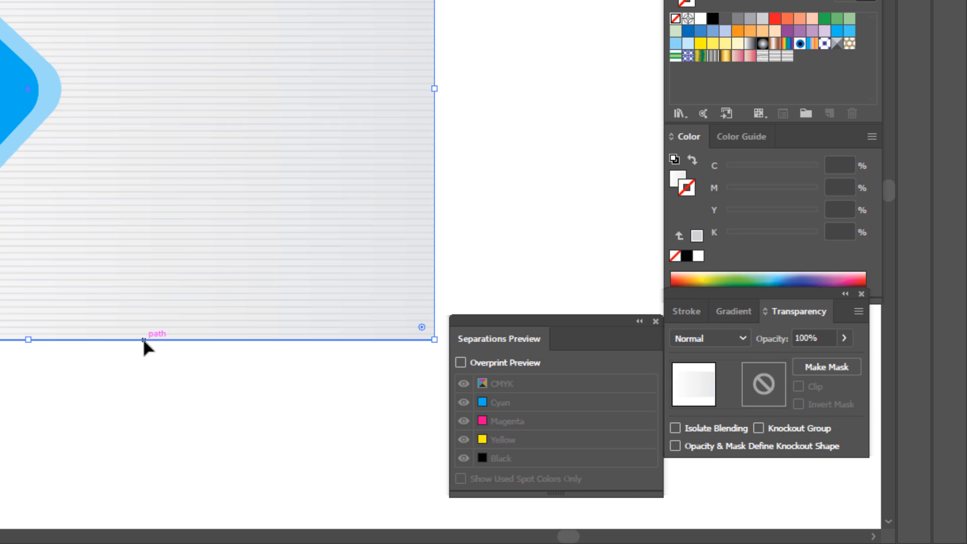
pyautogui.hotkey('ctrl', 'c')
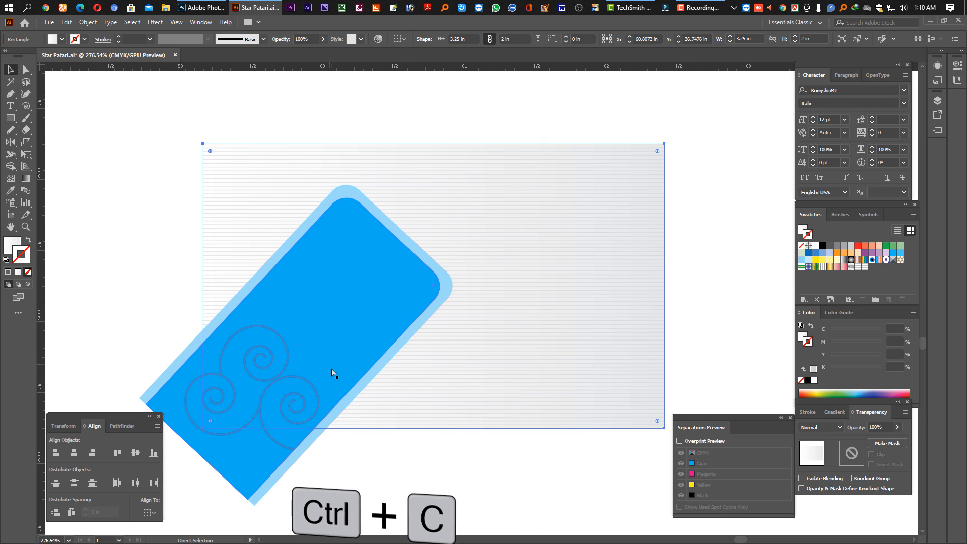
pyautogui.hotkey('ctrl', 'f')
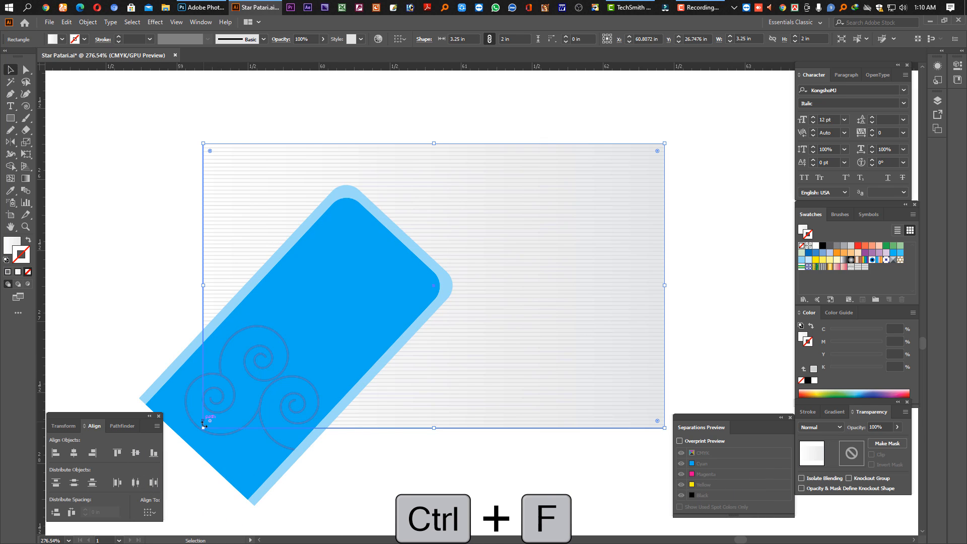
pyautogui.moveTo(204, 428); pyautogui.dragTo(514, 161)
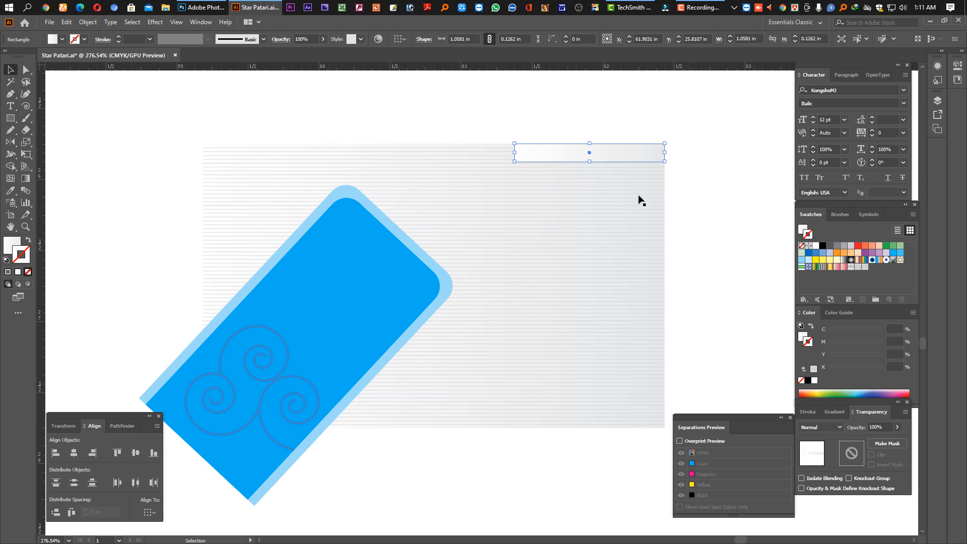
pyautogui.click(830, 246)
pyautogui.click(657, 188)
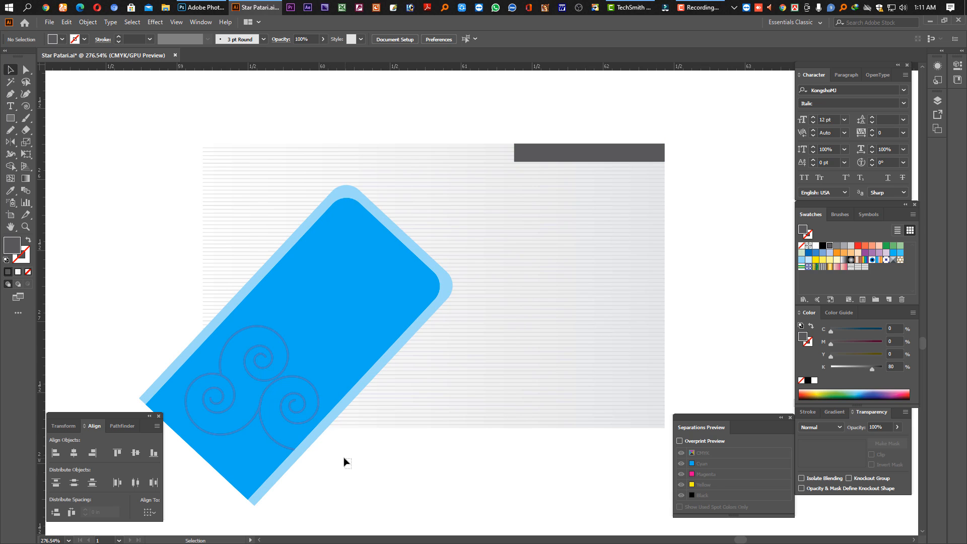
# - Select the three spirals on the blue shape and convert their strokes to filled outlines with Outline Stroke
pyautogui.click(268, 431)
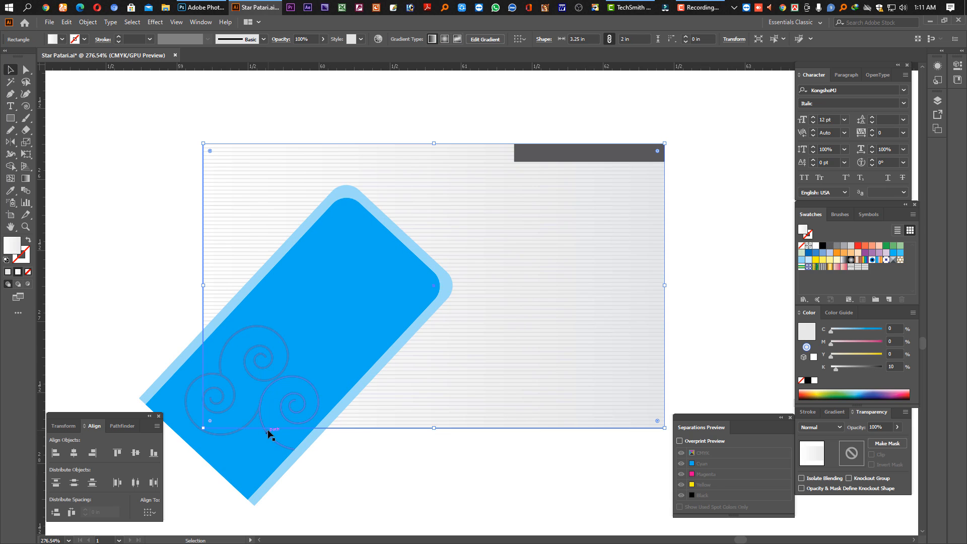
pyautogui.click(264, 428)
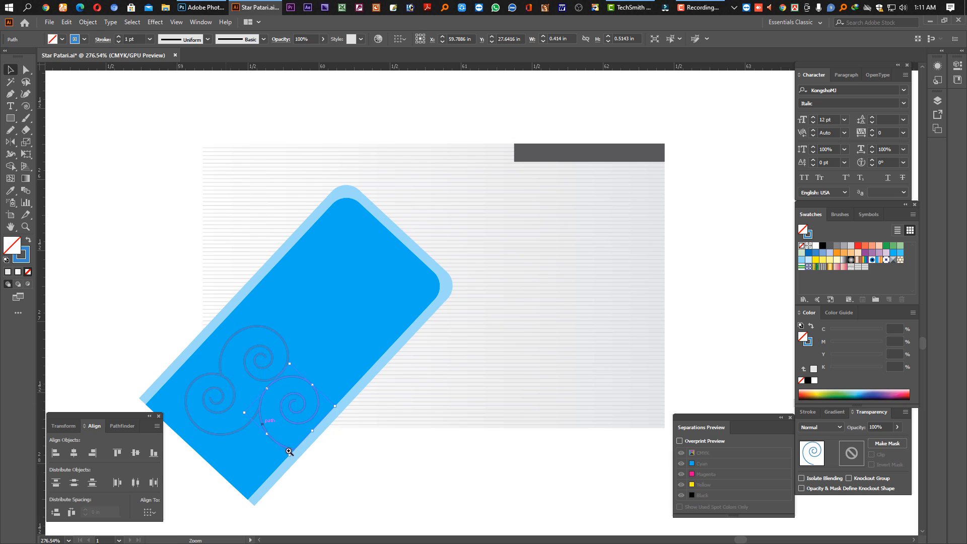
pyautogui.moveTo(225, 390); pyautogui.dragTo(260, 404)
pyautogui.keyDown('shift'); pyautogui.click(242, 403); pyautogui.keyUp('shift')
pyautogui.keyDown('shift'); pyautogui.click(272, 360); pyautogui.keyUp('shift')
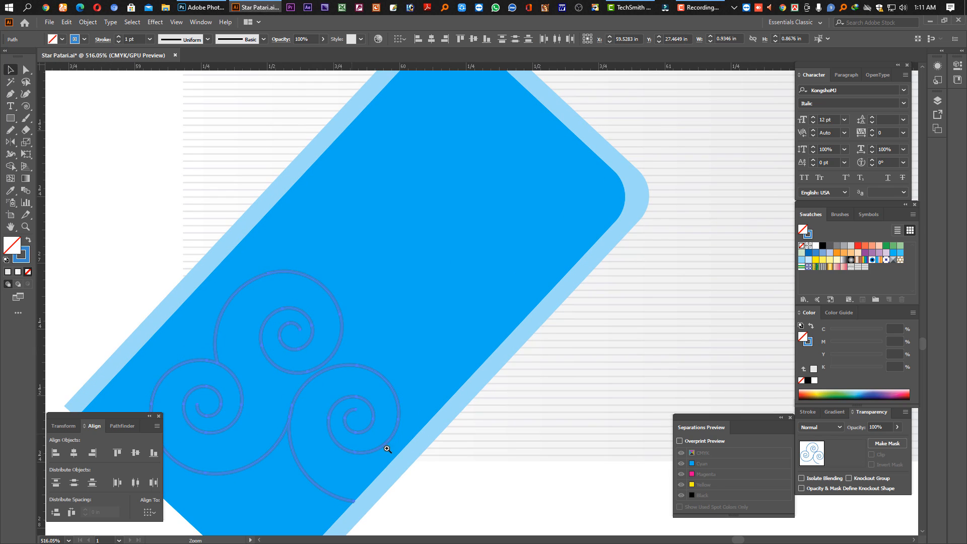
pyautogui.press('v')
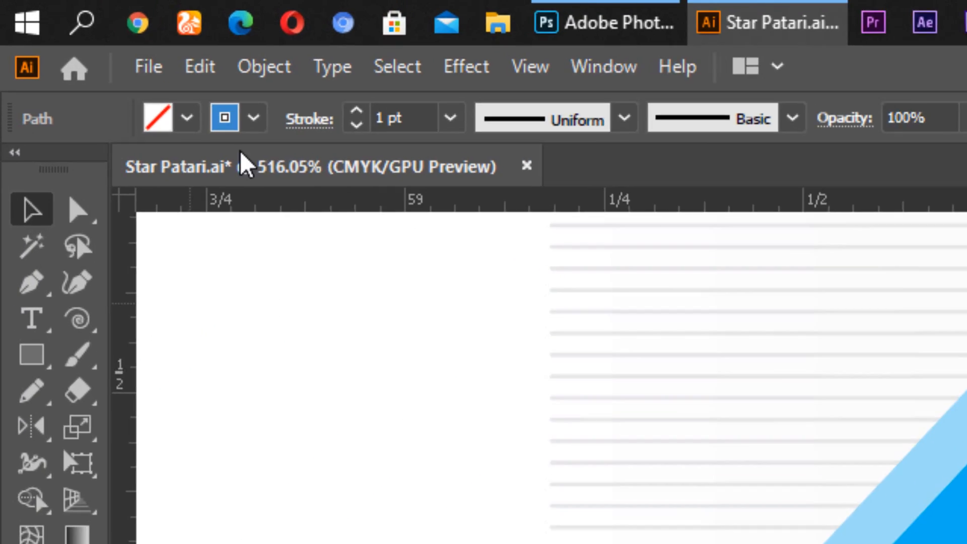
pyautogui.click(201, 67)
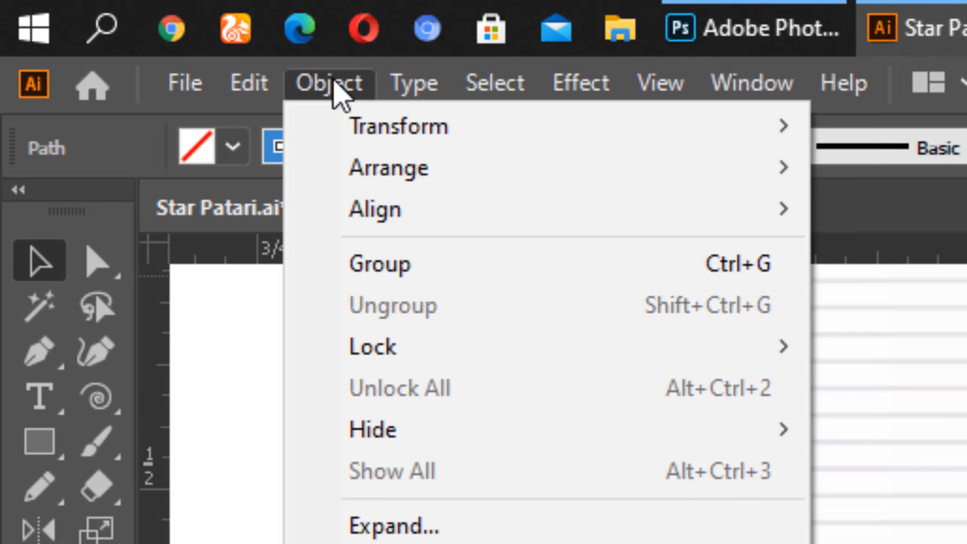
pyautogui.click(267, 67)
pyautogui.click(322, 37)
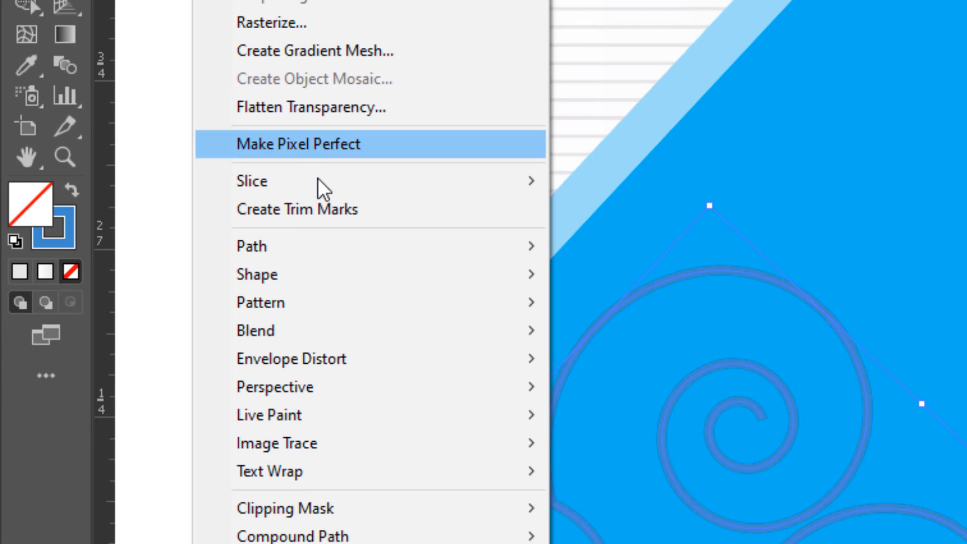
pyautogui.moveTo(316, 249)
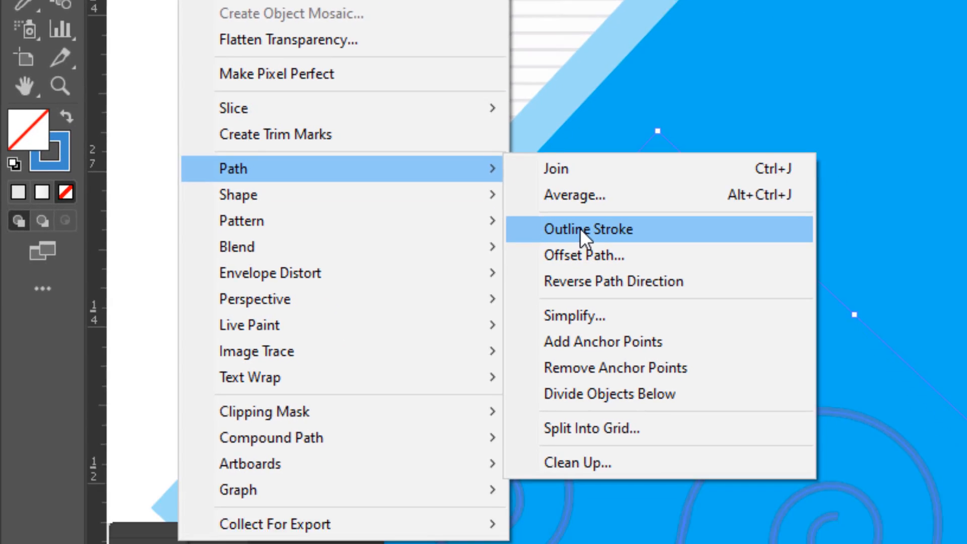
pyautogui.click(627, 314)
pyautogui.press('z')
pyautogui.moveTo(673, 282)
pyautogui.mouseDown()
pyautogui.moveTo(893, 415)
pyautogui.moveTo(919, 356)
pyautogui.mouseUp()
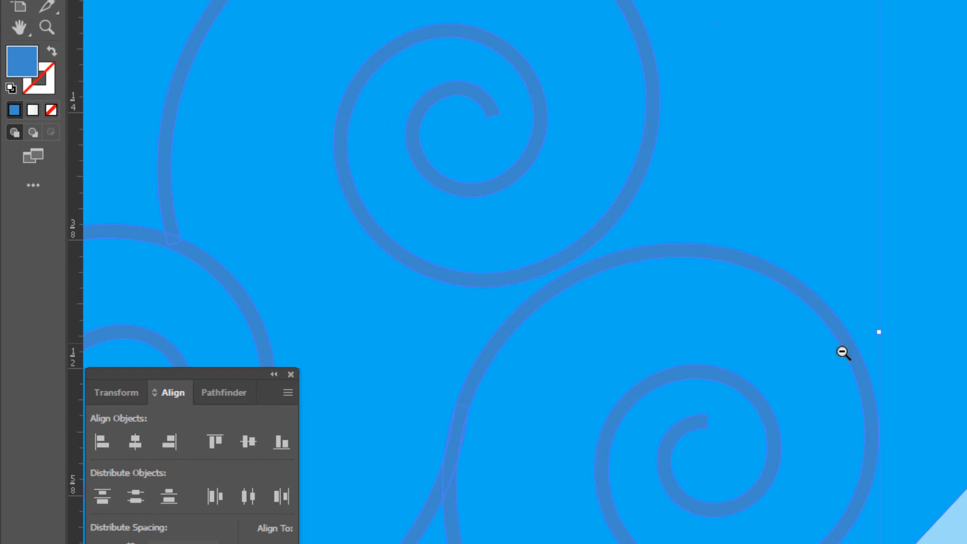
# - Copy the 3.25 × 2 in card rectangle in place, bring the copy to the front, and swap its fill to a stroke-only frame
pyautogui.moveTo(843, 353); pyautogui.dragTo(642, 356)
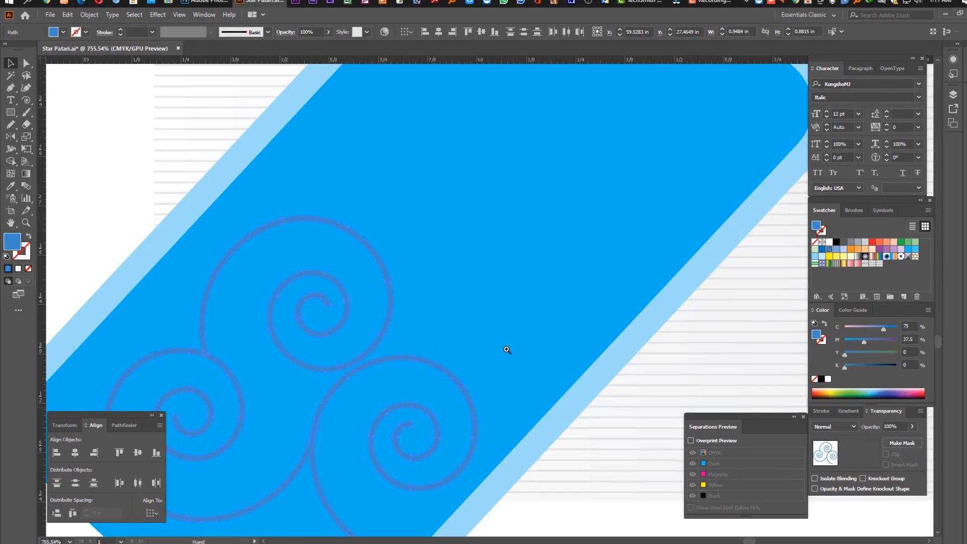
pyautogui.moveTo(507, 348); pyautogui.dragTo(390, 332)
pyautogui.moveTo(527, 368); pyautogui.dragTo(348, 364)
pyautogui.click(386, 369)
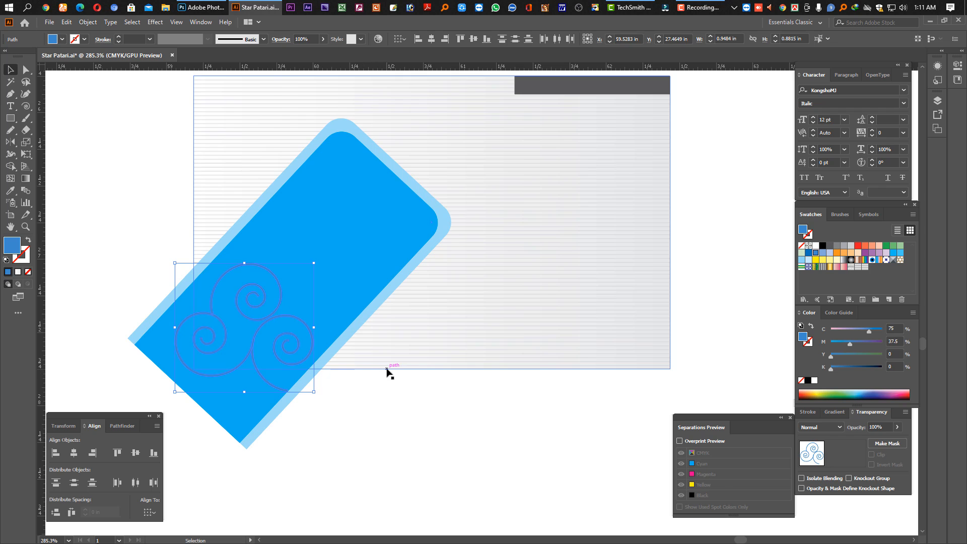
pyautogui.hotkey('ctrl', 'c')
pyautogui.hotkey('ctrl', 'f')
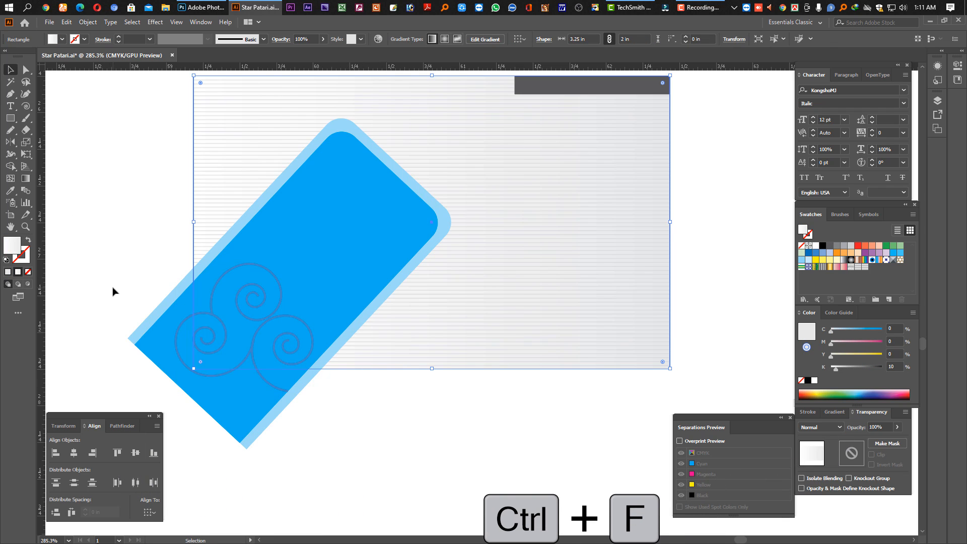
pyautogui.hotkey('ctrl', 'shift', ']')
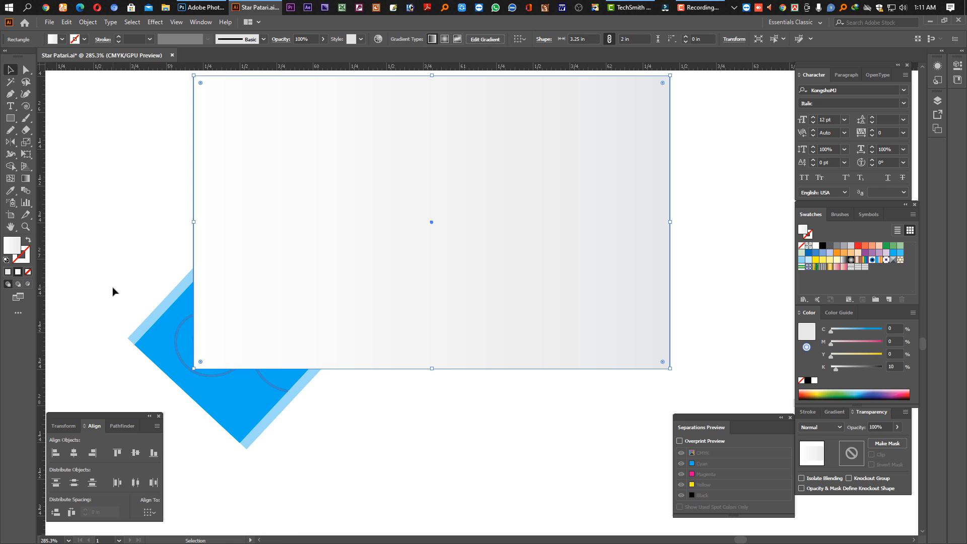
pyautogui.click(28, 240)
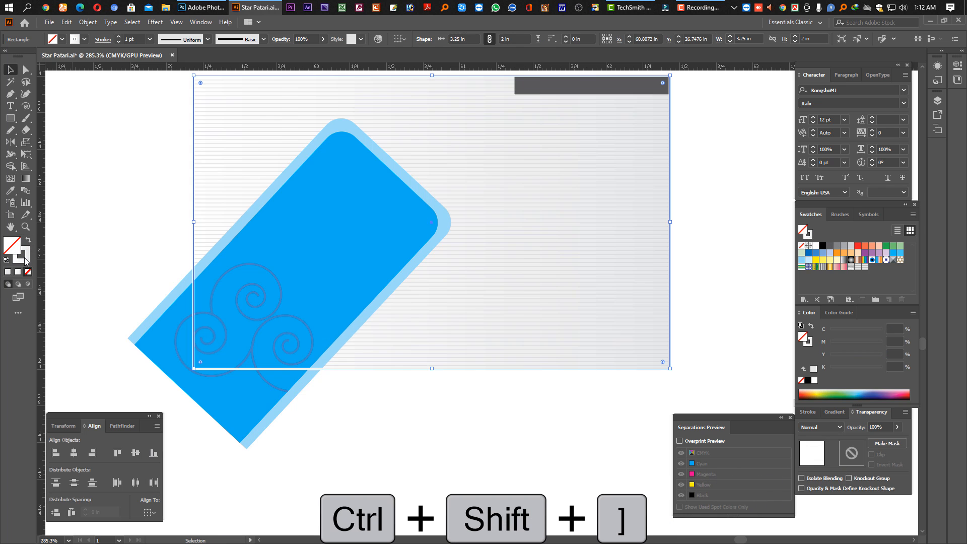
pyautogui.click(24, 260)
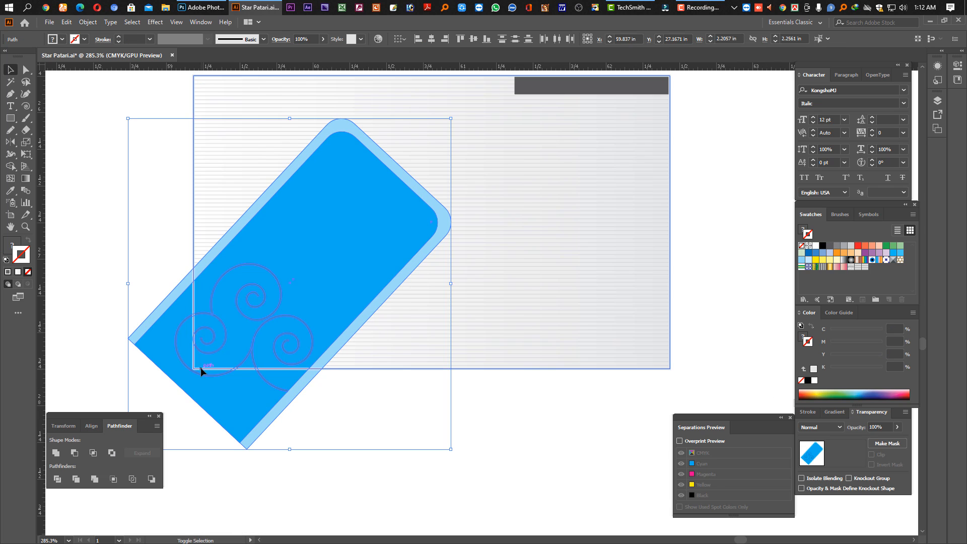
# - Select the blue shapes, the spirals and the stroke-only frame, and split them along the card edge with Pathfinder Divide
pyautogui.keyDown('shift'); pyautogui.click(203, 369); pyautogui.keyUp('shift')
pyautogui.moveTo(205, 334); pyautogui.dragTo(96, 355)
pyautogui.hotkey('ctrl', 'z')
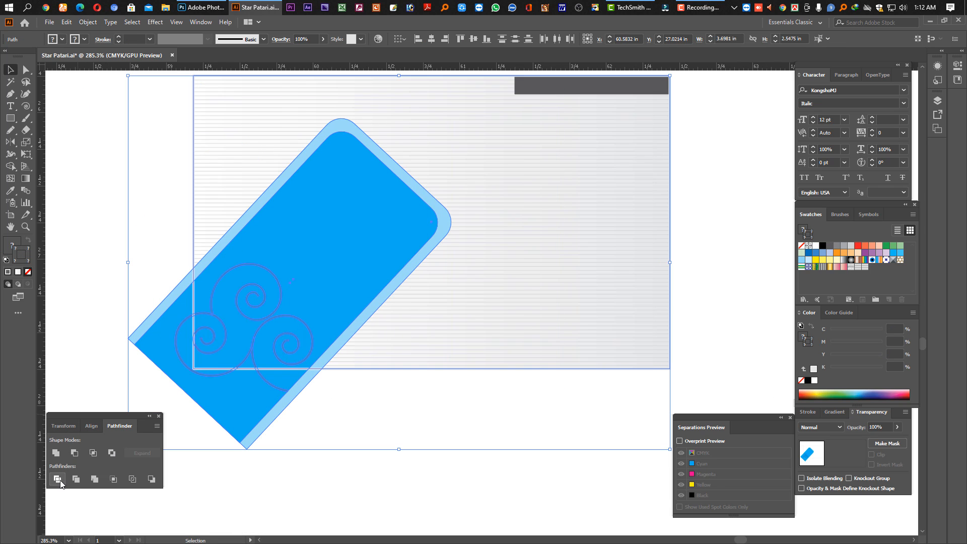
pyautogui.click(57, 479)
# - Delete the divided pieces of the blue shapes and spirals that extend past the card's left and bottom edges
pyautogui.press('q')
pyautogui.moveTo(337, 447)
pyautogui.mouseDown()
pyautogui.moveTo(185, 383)
pyautogui.moveTo(175, 369)
pyautogui.moveTo(147, 396)
pyautogui.mouseUp()
pyautogui.click(26, 69)
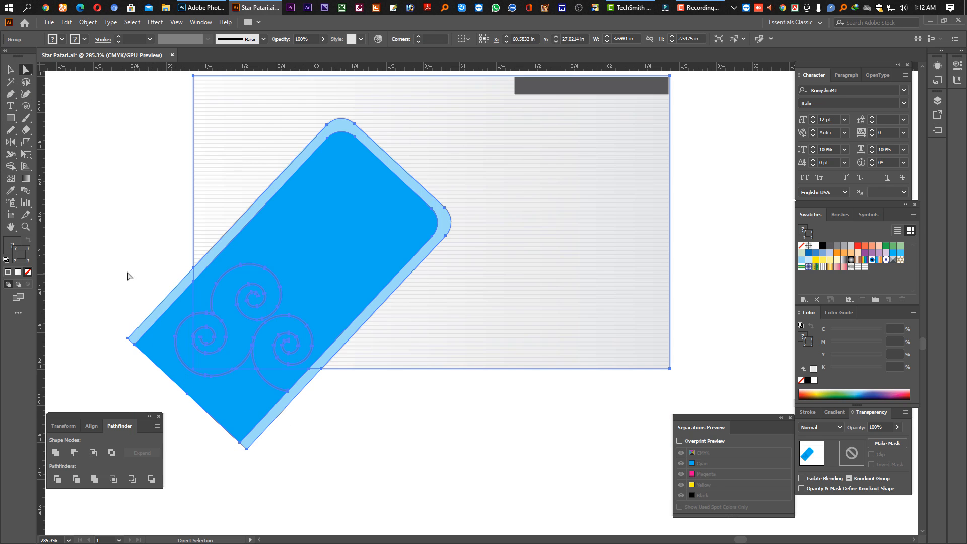
pyautogui.moveTo(126, 270); pyautogui.dragTo(187, 411)
pyautogui.press('Delete')
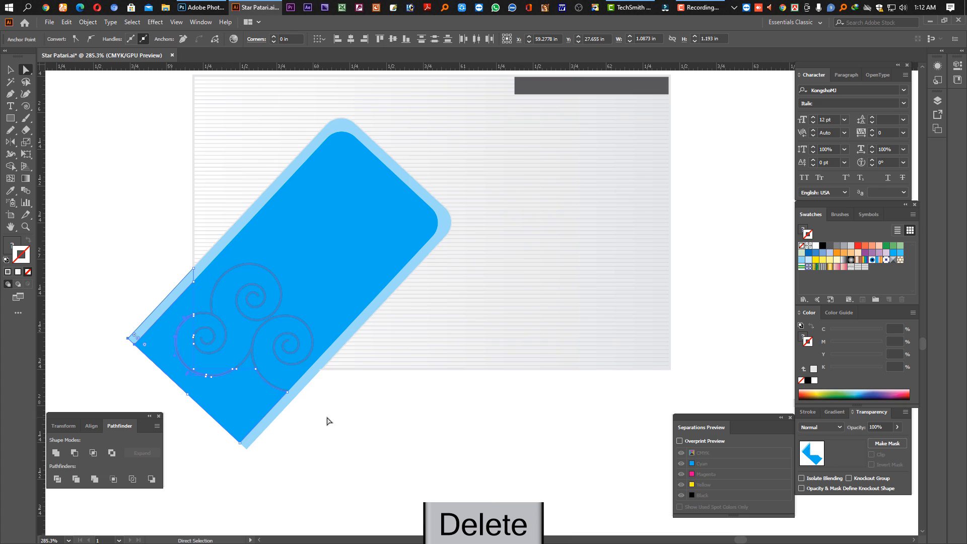
pyautogui.press('Delete')
pyautogui.press('Delete')
pyautogui.moveTo(346, 430); pyautogui.dragTo(195, 377)
pyautogui.press('Delete')
pyautogui.press('Delete')
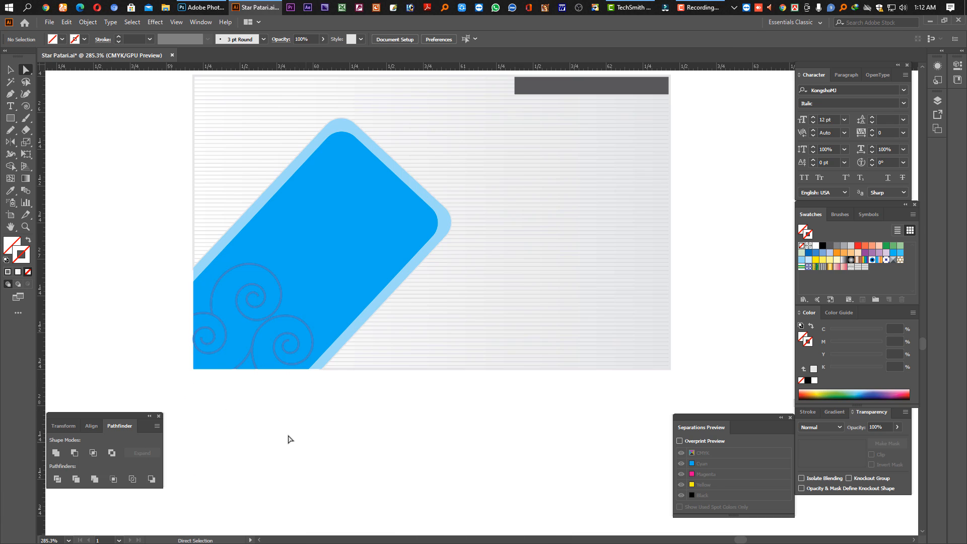
# - Delete the leftover stroke-only frame around the card
pyautogui.click(194, 239)
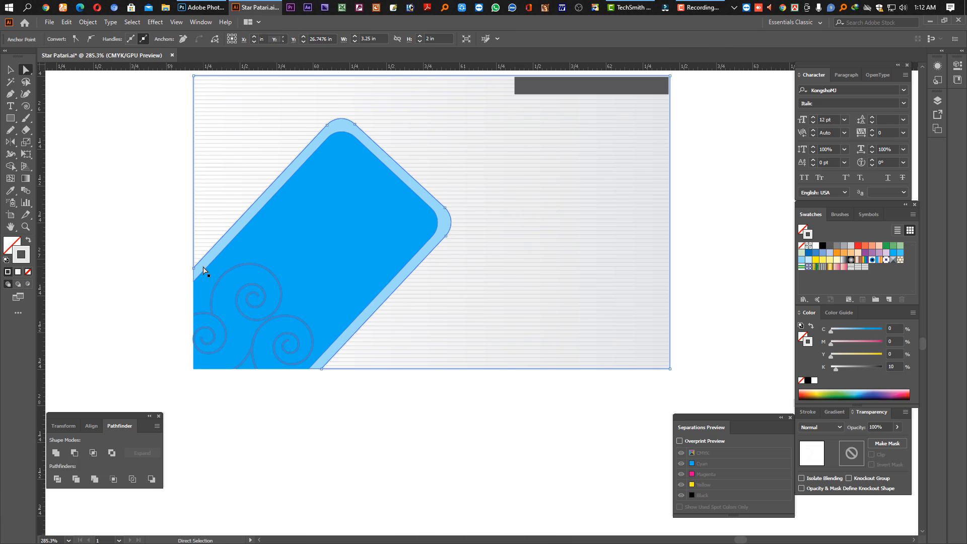
pyautogui.press('Delete')
pyautogui.press('Delete')
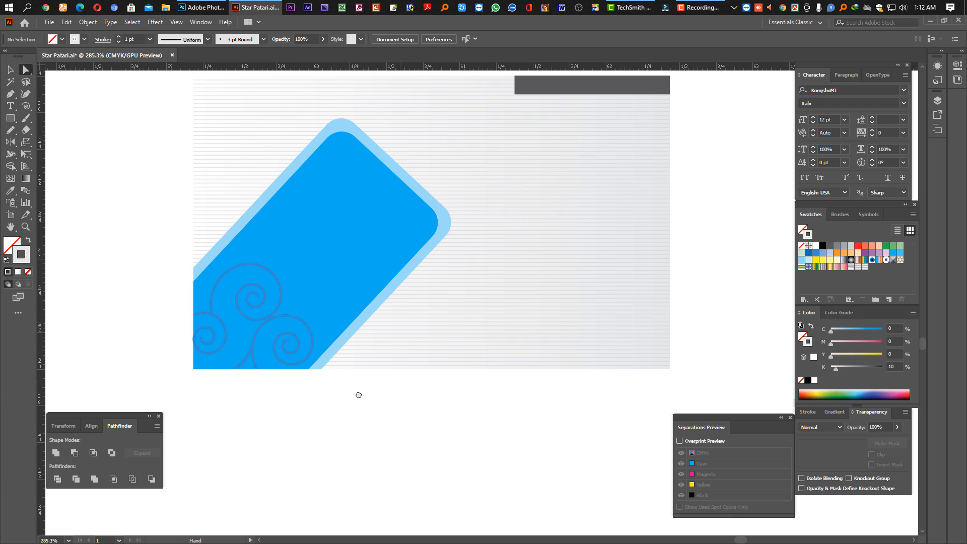
# - Duplicate the card's 3.25 × 2 in gradient rectangle directly below the card and fill the copy with black
pyautogui.moveTo(358, 395); pyautogui.dragTo(318, 406)
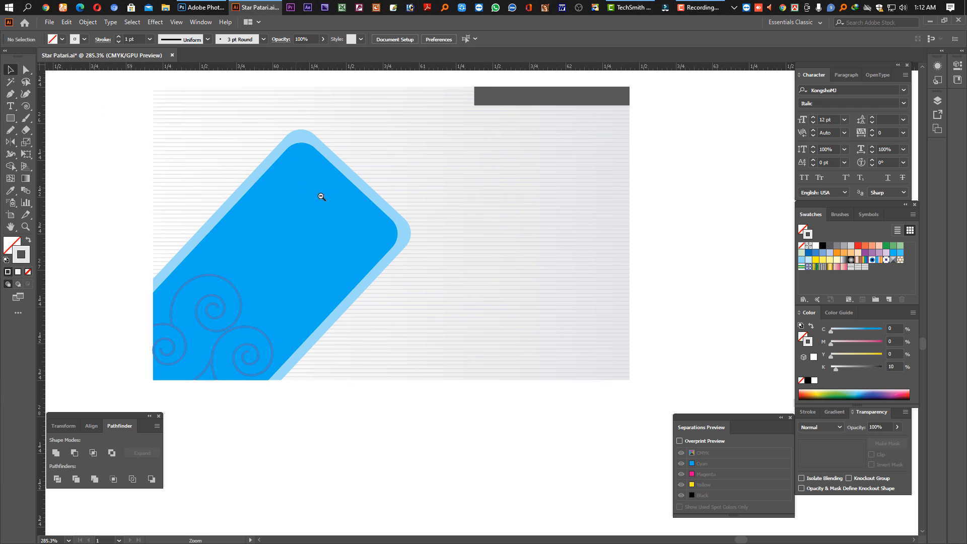
pyautogui.moveTo(321, 196); pyautogui.dragTo(259, 237)
pyautogui.moveTo(442, 257); pyautogui.dragTo(377, 267)
pyautogui.moveTo(424, 290); pyautogui.dragTo(457, 276)
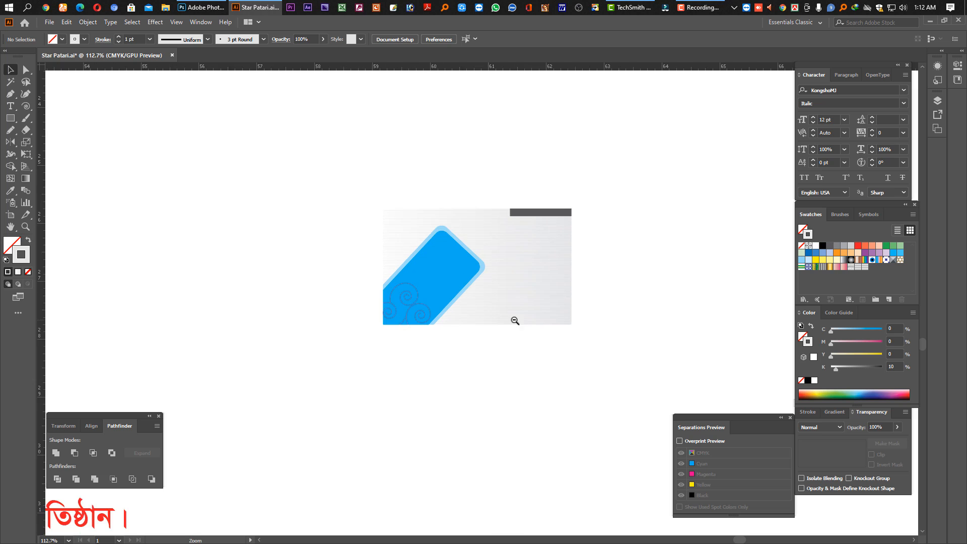
pyautogui.moveTo(515, 321); pyautogui.dragTo(457, 355)
pyautogui.moveTo(560, 382); pyautogui.dragTo(540, 336)
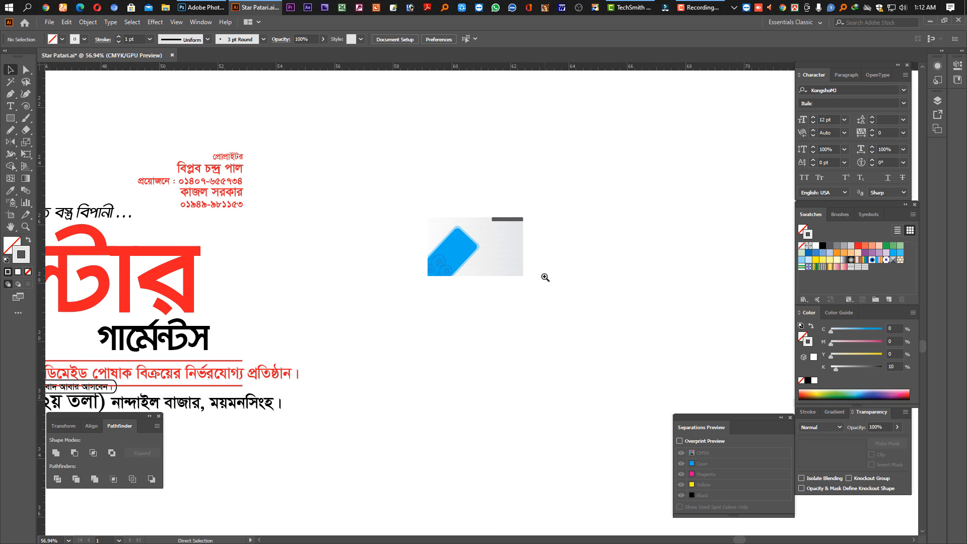
pyautogui.moveTo(545, 279); pyautogui.dragTo(529, 266)
pyautogui.moveTo(494, 235); pyautogui.dragTo(426, 271)
pyautogui.click(421, 174)
pyautogui.moveTo(420, 311); pyautogui.dragTo(560, 345)
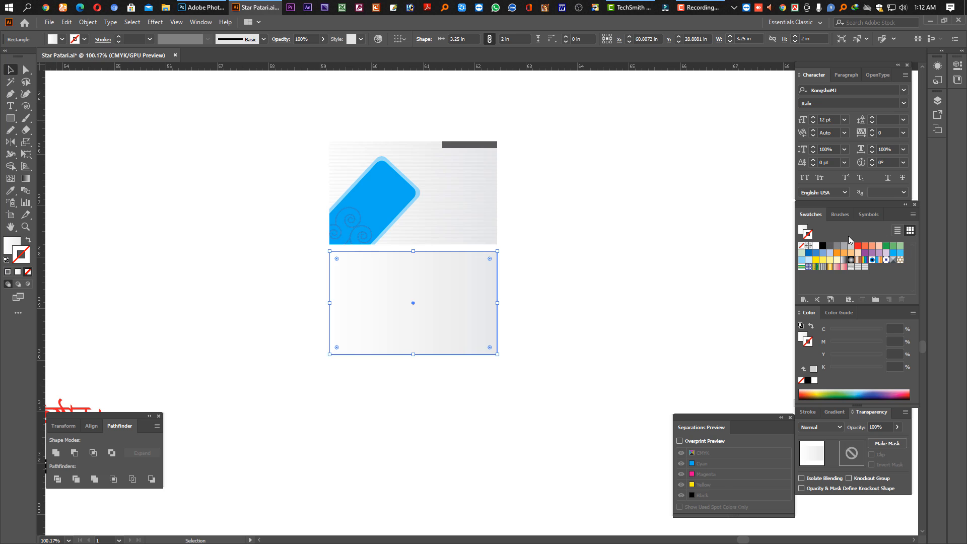
pyautogui.click(822, 245)
pyautogui.click(591, 285)
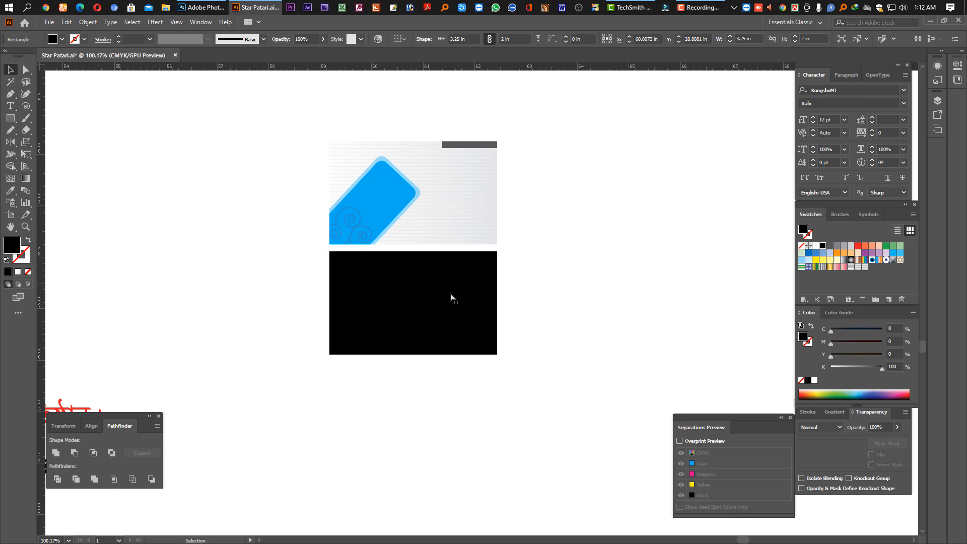
# - Shrink the large red heading word স্টার to about 1.44 × 1.22 in
pyautogui.moveTo(477, 304); pyautogui.dragTo(513, 314)
pyautogui.moveTo(583, 311); pyautogui.dragTo(398, 336)
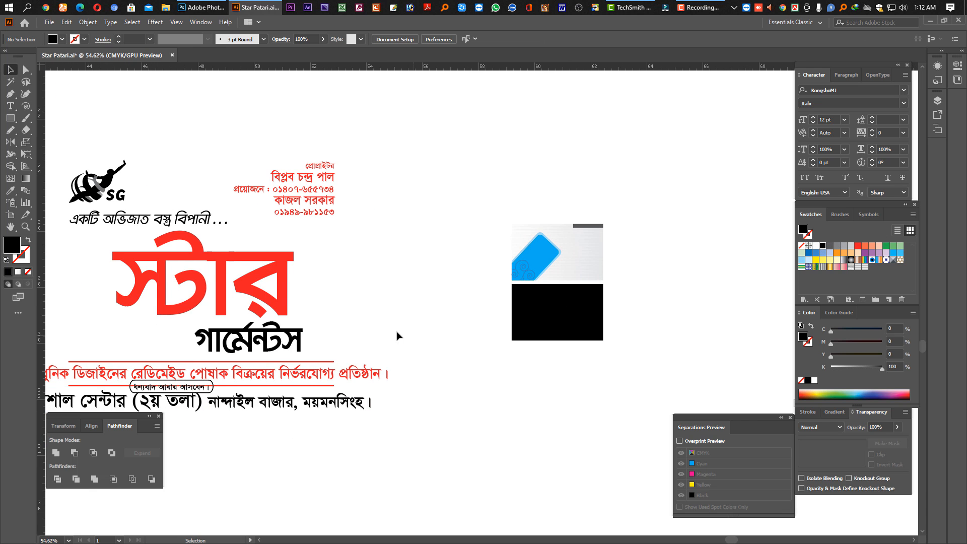
pyautogui.click(250, 267)
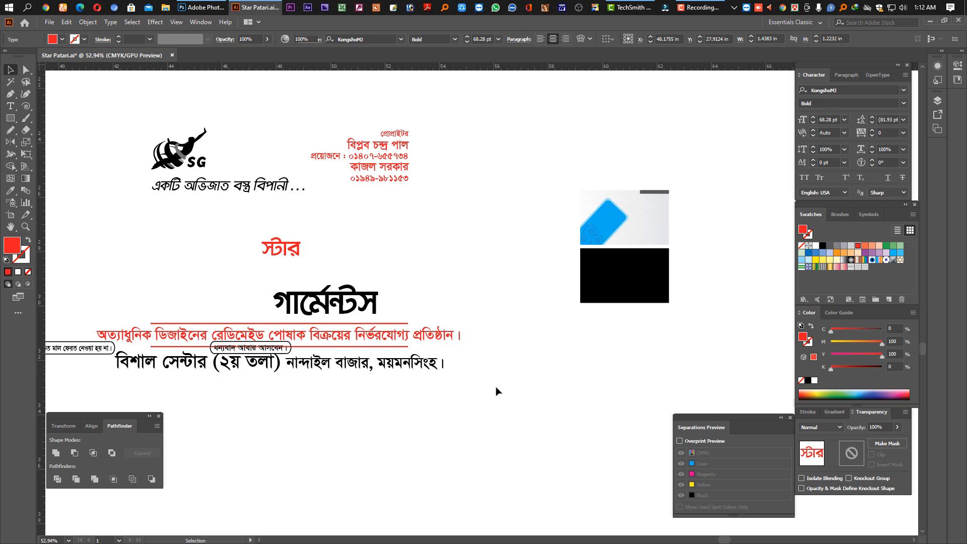
# - Scale the whole set of logo and shop texts to about 5.03 × 2.91 in and place it right beside the two cards
pyautogui.moveTo(490, 392); pyautogui.dragTo(82, 106)
pyautogui.moveTo(364, 248); pyautogui.dragTo(510, 233)
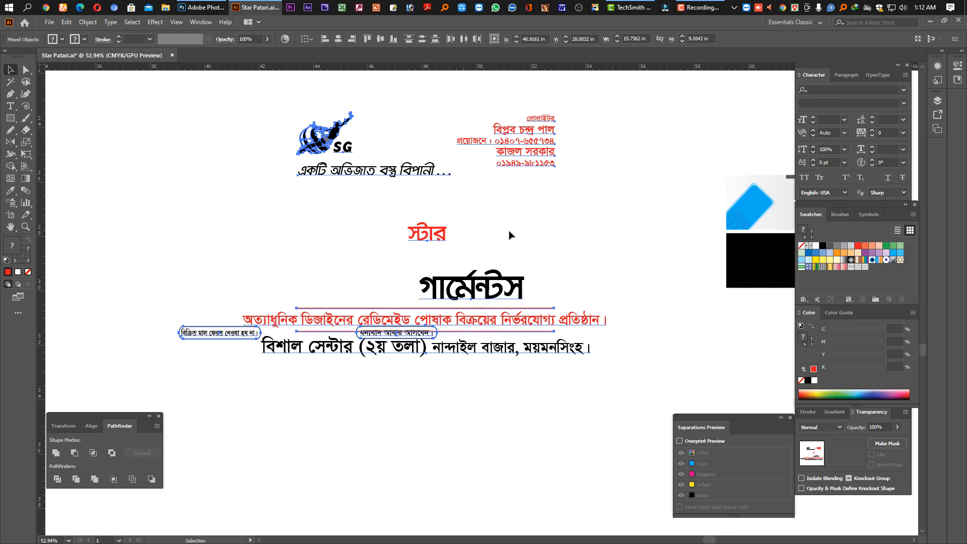
pyautogui.moveTo(602, 239); pyautogui.dragTo(463, 236)
pyautogui.moveTo(401, 230); pyautogui.dragTo(525, 150)
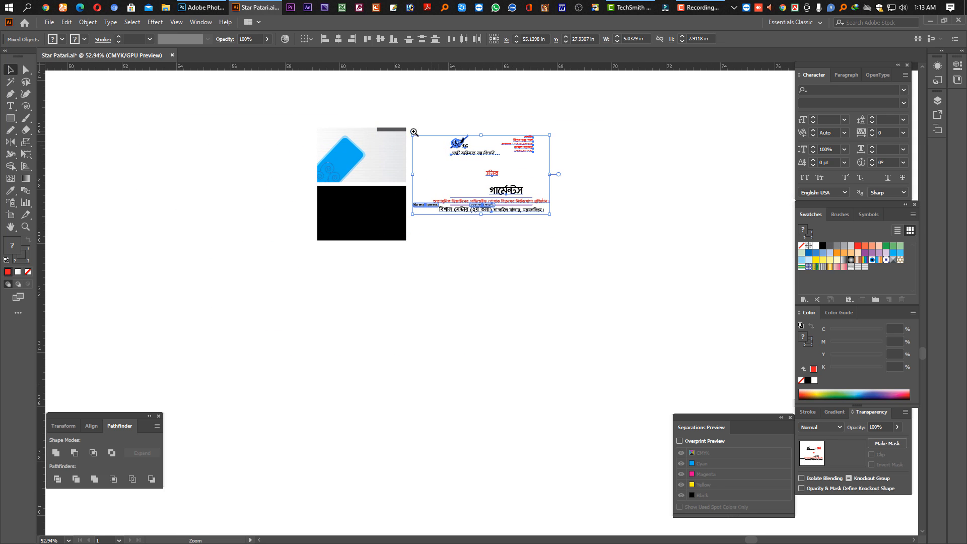
pyautogui.moveTo(408, 136); pyautogui.dragTo(546, 294)
# - Move the red proprietor contact text onto the front card, just below the dark bar at the upper right
pyautogui.click(678, 147)
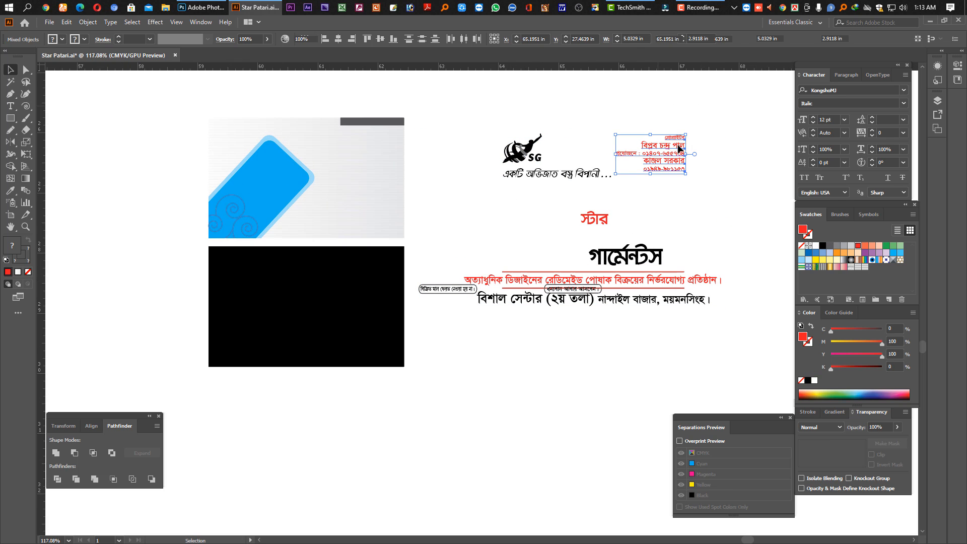
pyautogui.moveTo(408, 163); pyautogui.dragTo(409, 158)
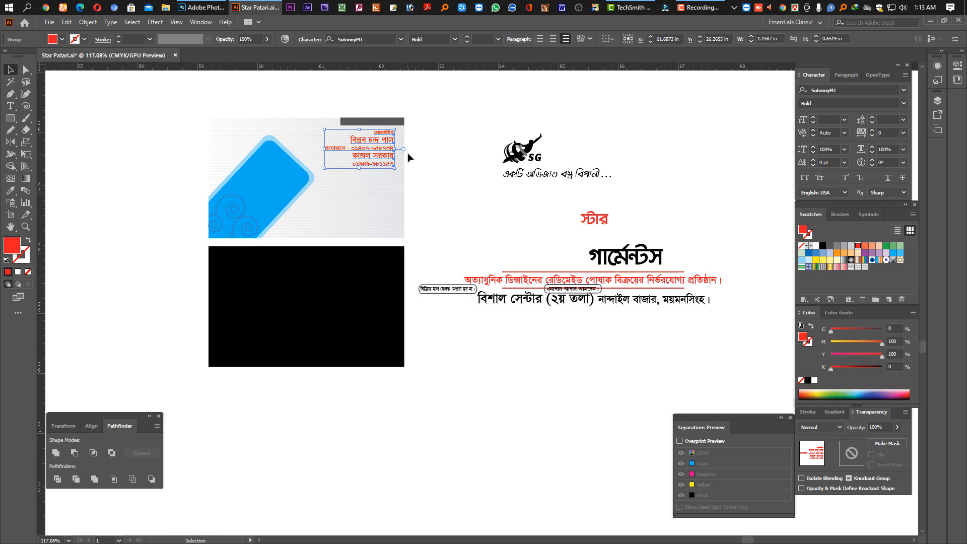
pyautogui.click(424, 216)
# - Ungroup the proprietor contact text on the front card and adjust its first name line
pyautogui.scroll(3, 352, 96)
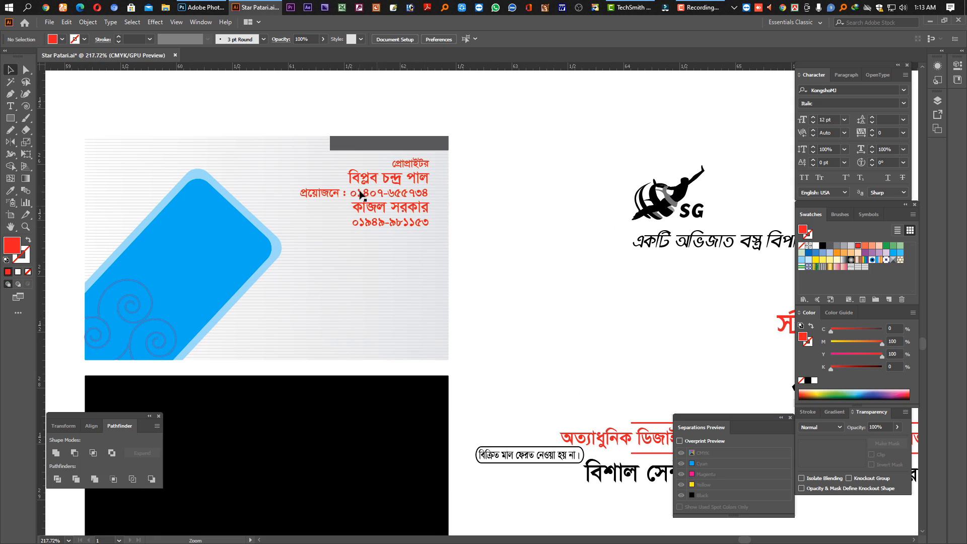
pyautogui.click(348, 144)
pyautogui.click(492, 212)
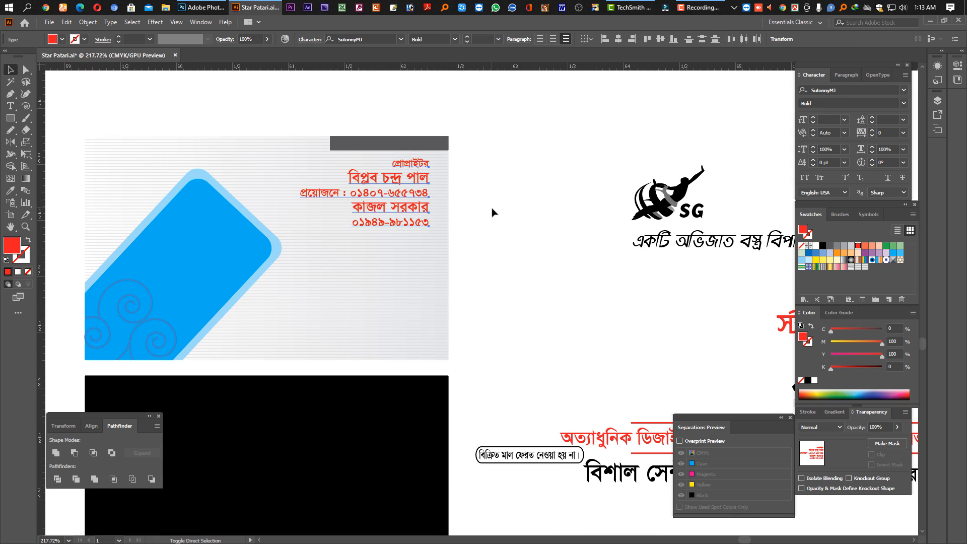
pyautogui.click(352, 177)
pyautogui.moveTo(348, 179); pyautogui.dragTo(302, 179)
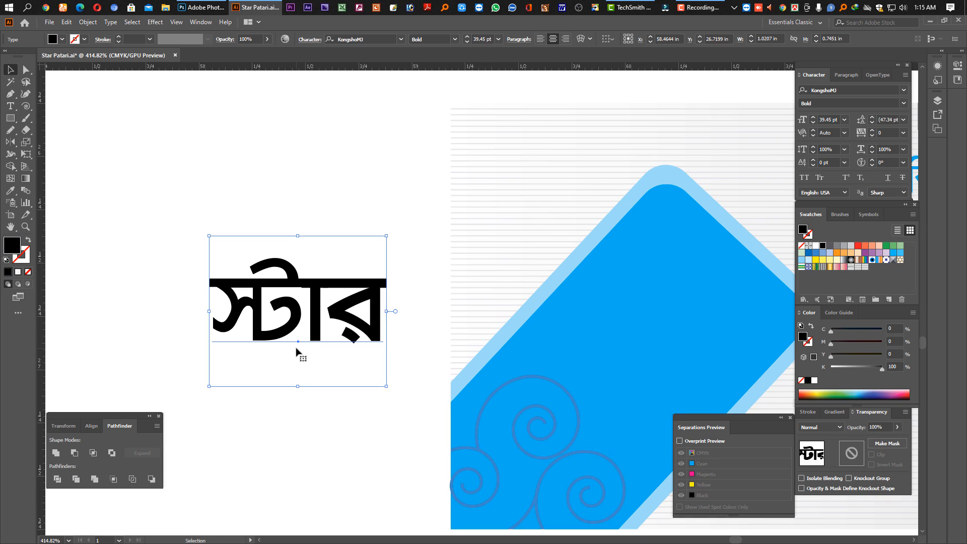
# - Convert the black heading word স্টার to outlines and show it enlarged in Outline view with the panels hidden
pyautogui.hotkey('ctrl', 'shift', 'o')
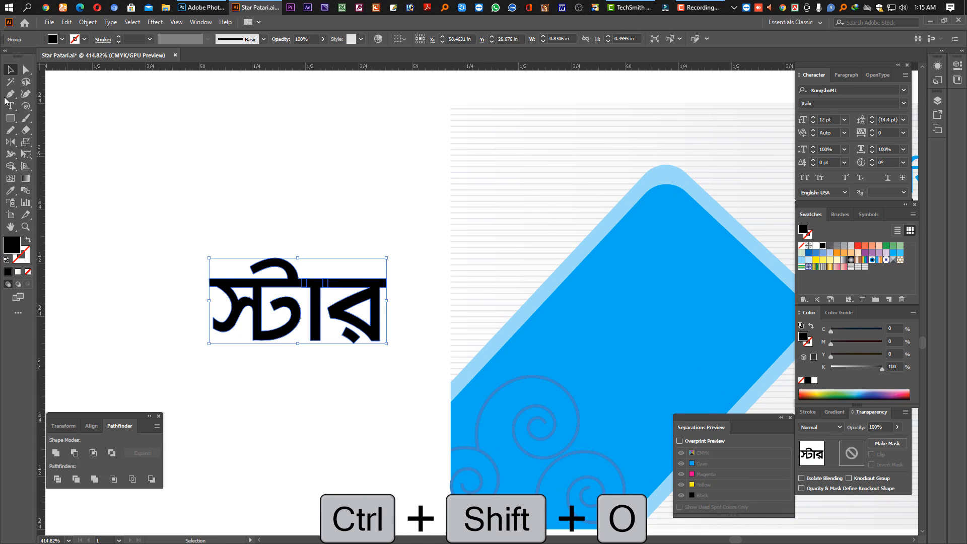
pyautogui.click(28, 71)
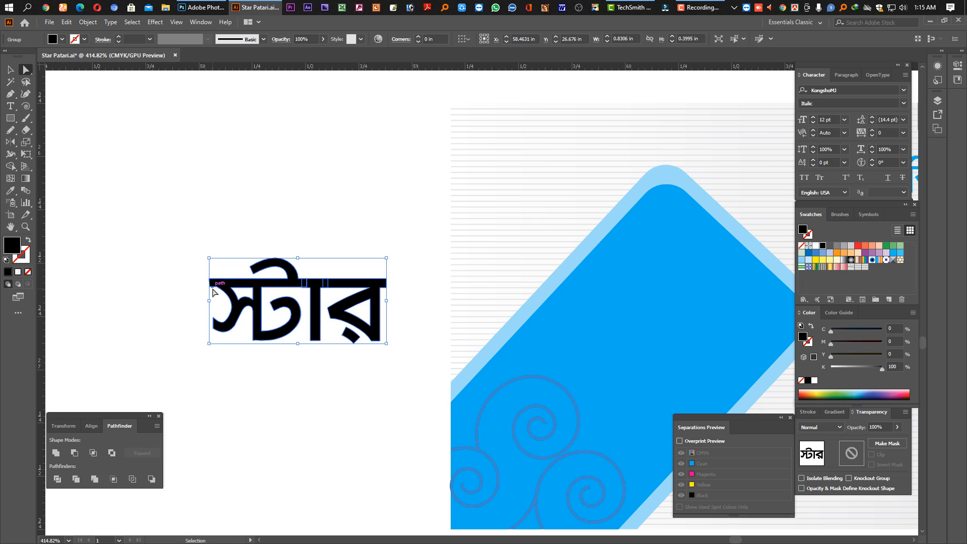
pyautogui.hotkey('ctrl', 'y')
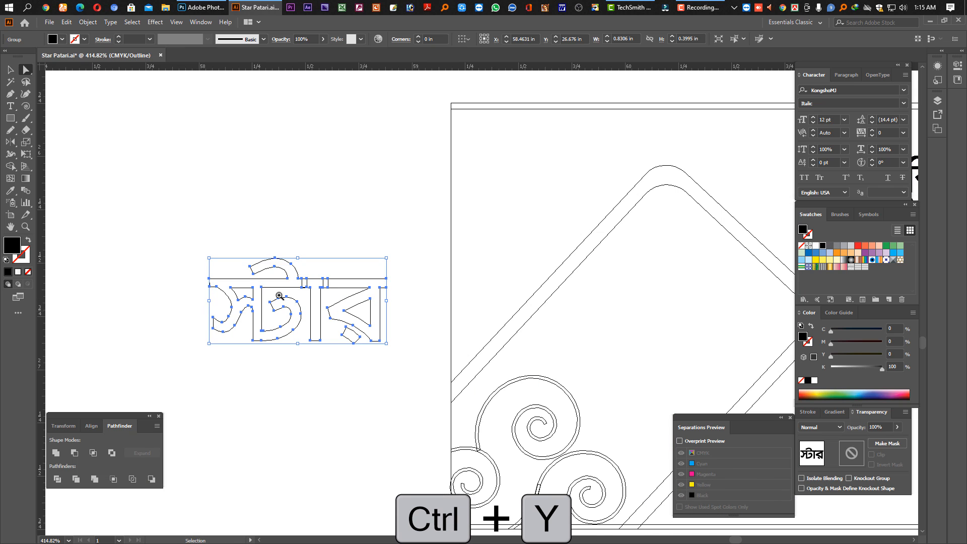
pyautogui.moveTo(277, 252); pyautogui.dragTo(368, 346)
pyautogui.keyDown('ctrl'); pyautogui.keyDown('alt'); pyautogui.click(422, 285); pyautogui.keyUp('alt'); pyautogui.keyUp('ctrl')
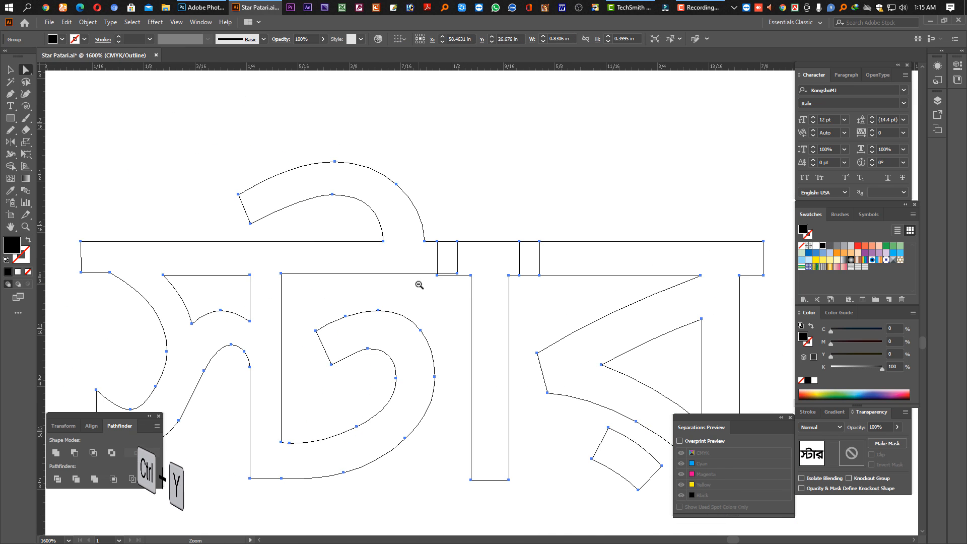
pyautogui.press('Tab')
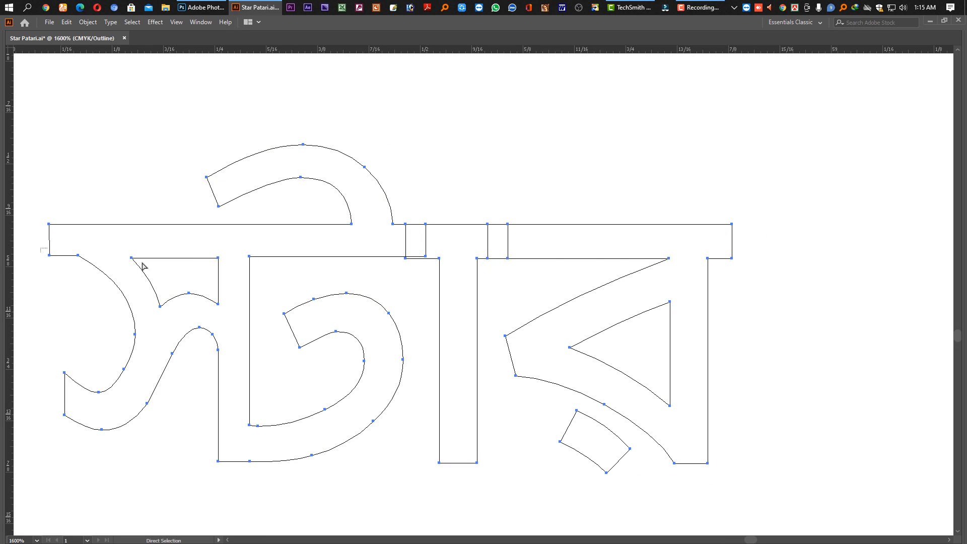
# - Level the anchor points along the lower edge of the word's headline bar with Average on the Horizontal axis
pyautogui.press('v')
pyautogui.hotkey('ctrl', 'alt', 'j')
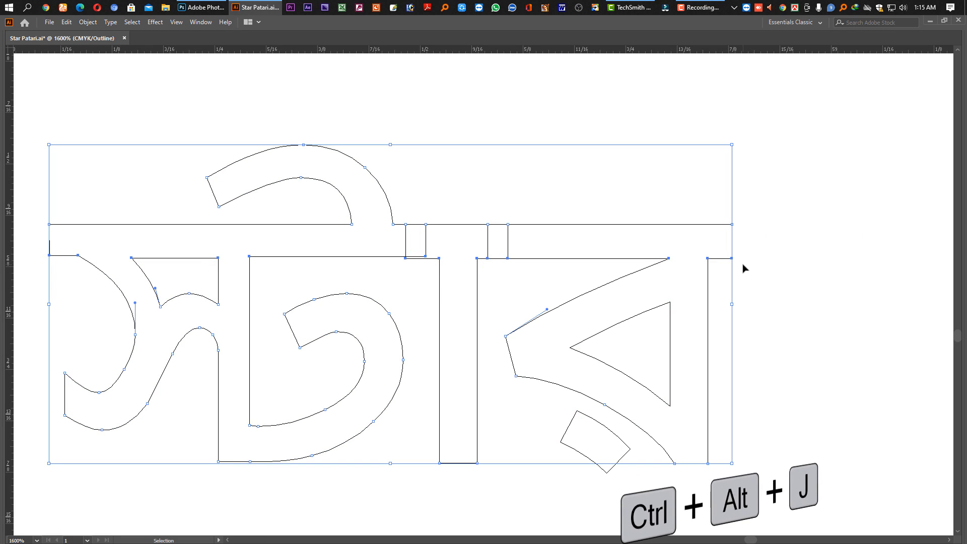
pyautogui.click(462, 262)
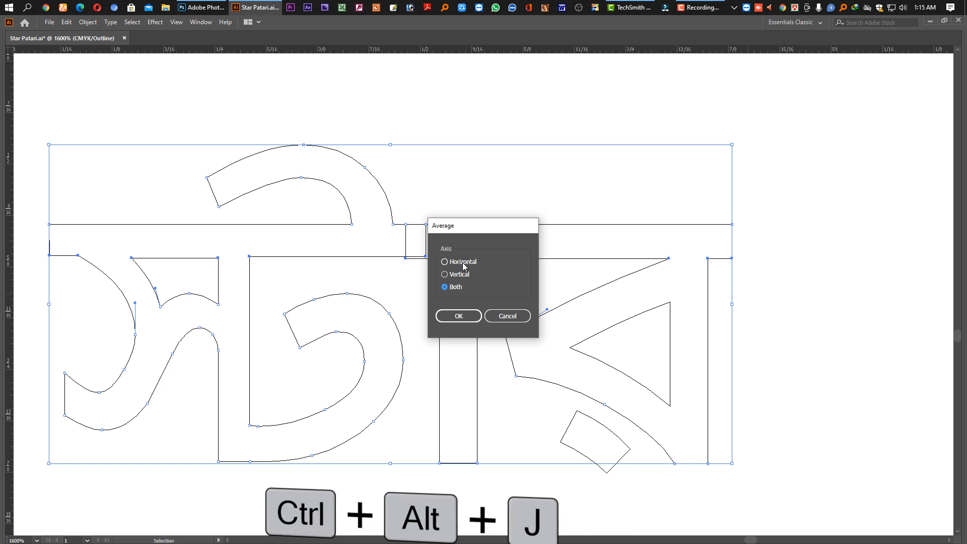
pyautogui.click(459, 317)
# - Level the anchor points along the upper edge of the word's headline bar with Average
pyautogui.press('a')
pyautogui.press('v')
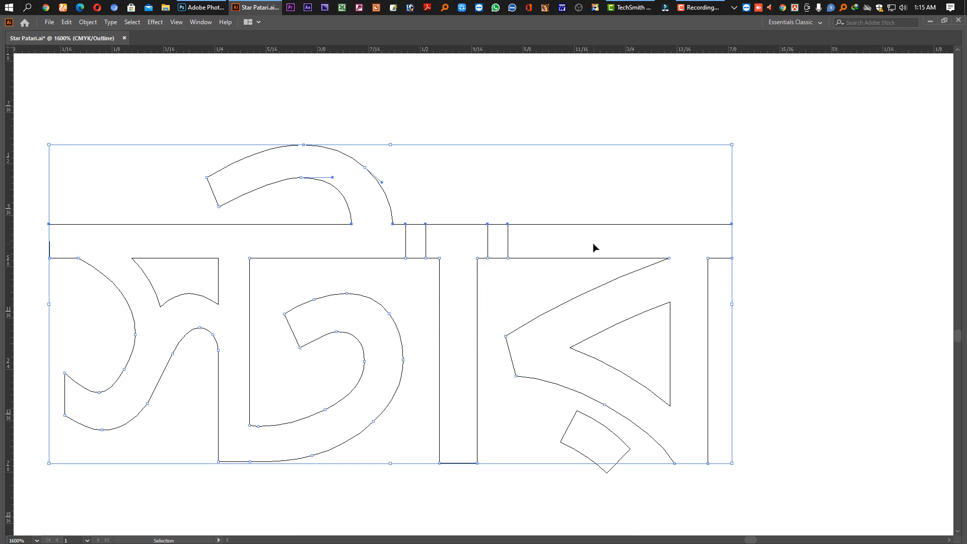
pyautogui.hotkey('ctrl', 'alt', 'j')
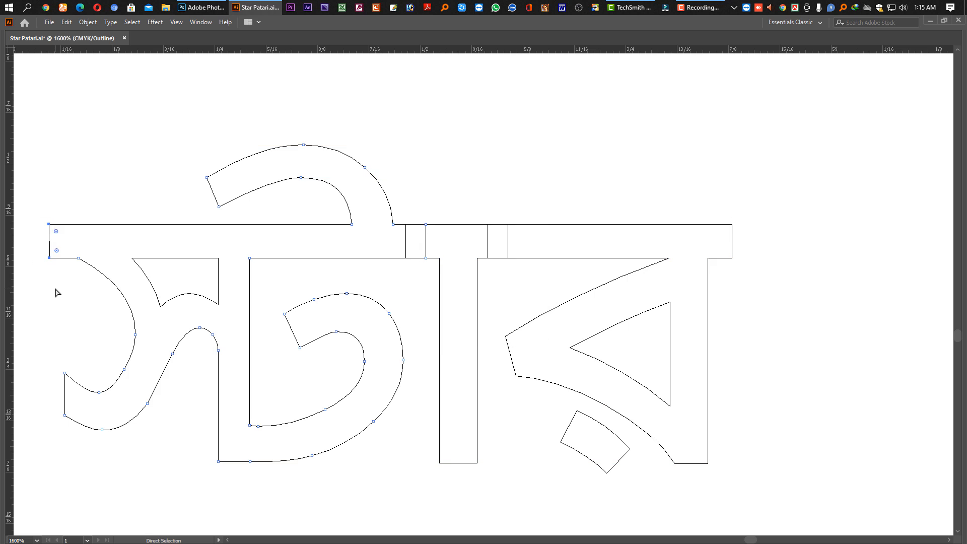
# - Align the anchor points at the left end of the word's headline bar vertically with Average
pyautogui.press('v')
pyautogui.hotkey('ctrl', 'alt', 'j')
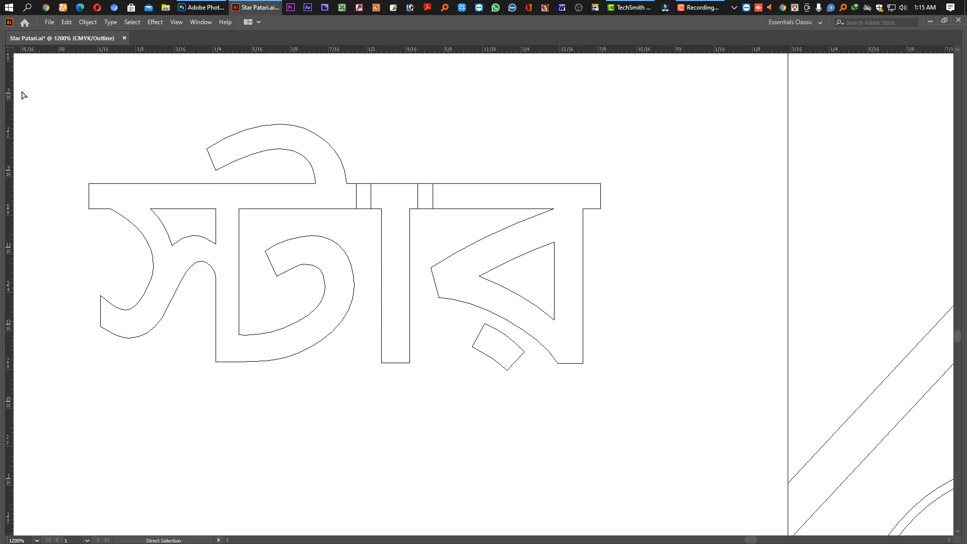
pyautogui.press('Tab')
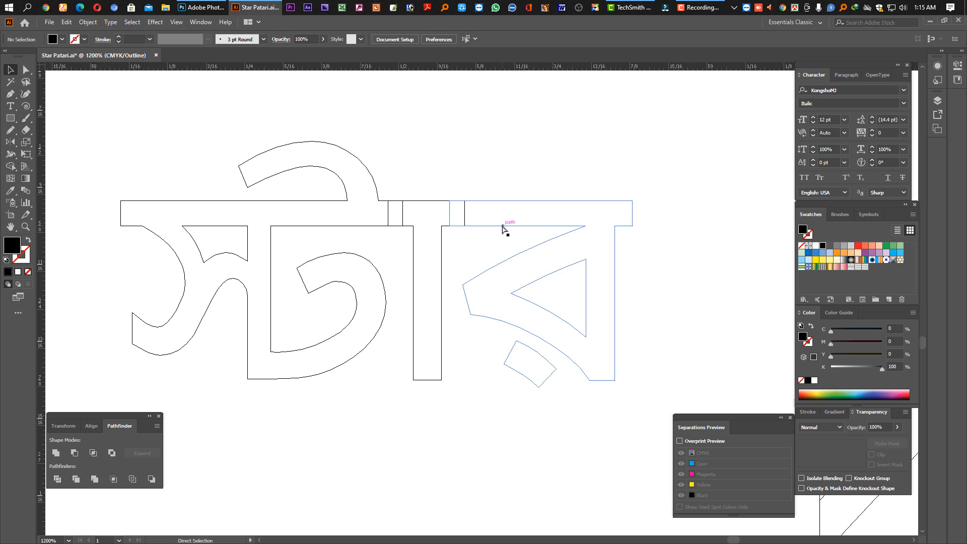
# - Duplicate the heading word স্টার on the blue diamond with a slight offset and fill the front copy white
pyautogui.moveTo(263, 204); pyautogui.dragTo(623, 195)
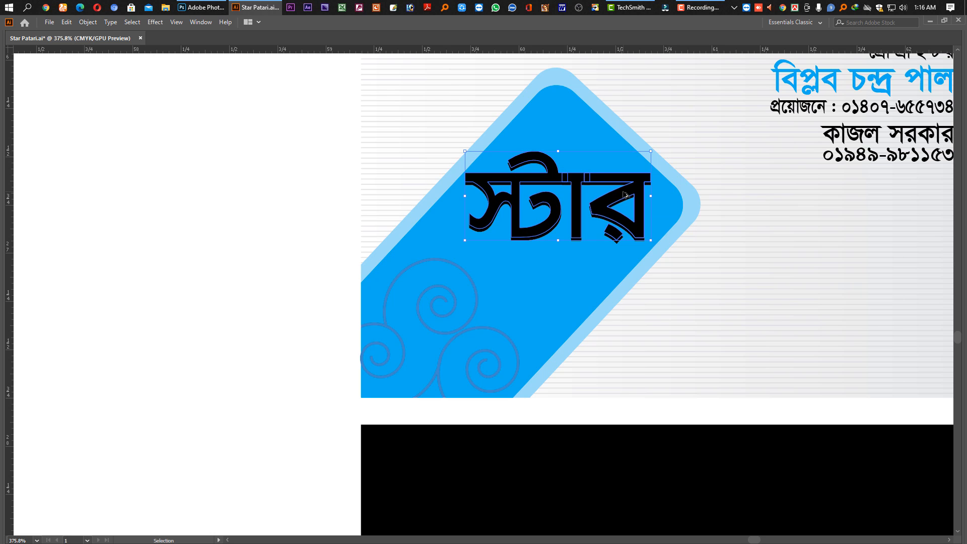
pyautogui.press('Tab')
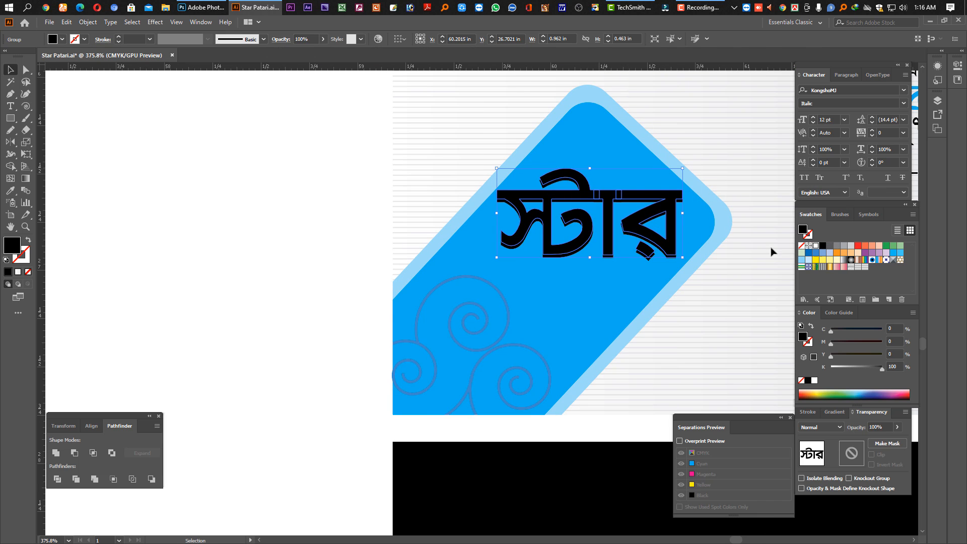
pyautogui.click(815, 245)
pyautogui.moveTo(755, 277); pyautogui.dragTo(660, 231)
pyautogui.moveTo(755, 309); pyautogui.dragTo(533, 305)
pyautogui.moveTo(486, 384); pyautogui.dragTo(457, 347)
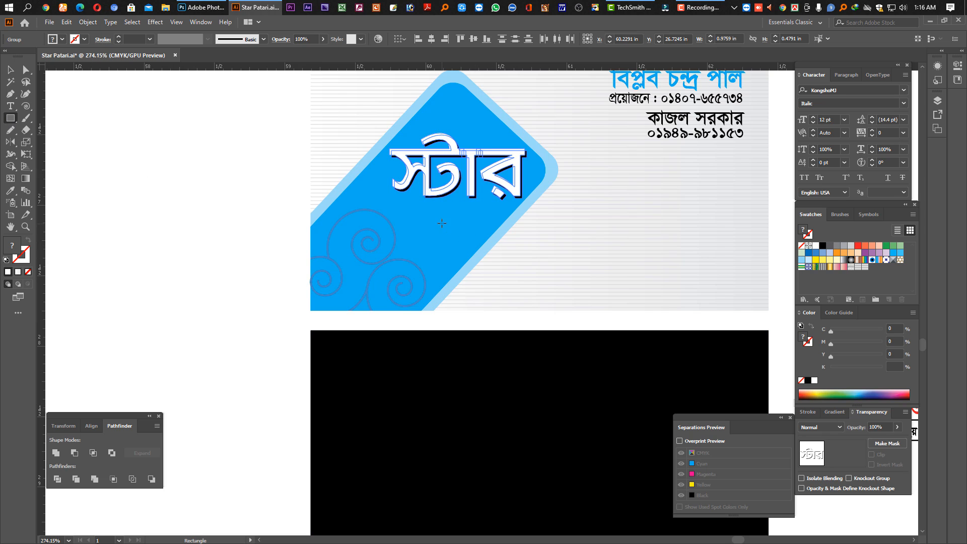
# - Draw a white bar about 1.18 × 0.29 in below the heading and fully round its two left corners
pyautogui.moveTo(431, 212); pyautogui.dragTo(596, 253)
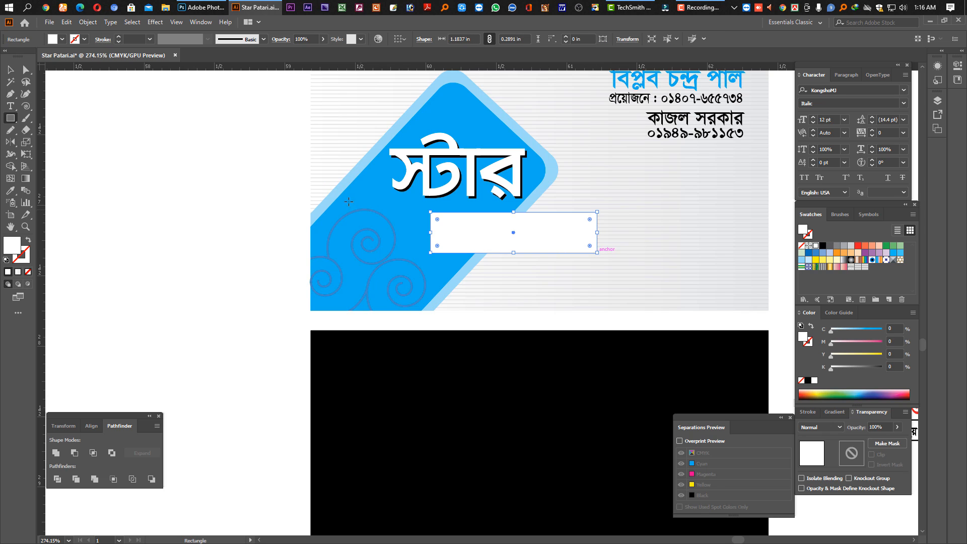
pyautogui.click(26, 69)
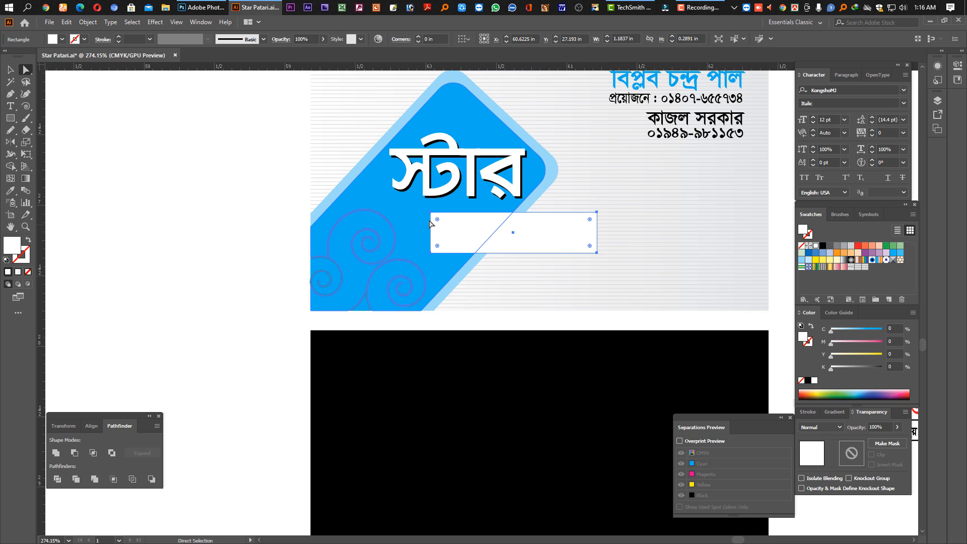
pyautogui.click(200, 198)
pyautogui.click(431, 214)
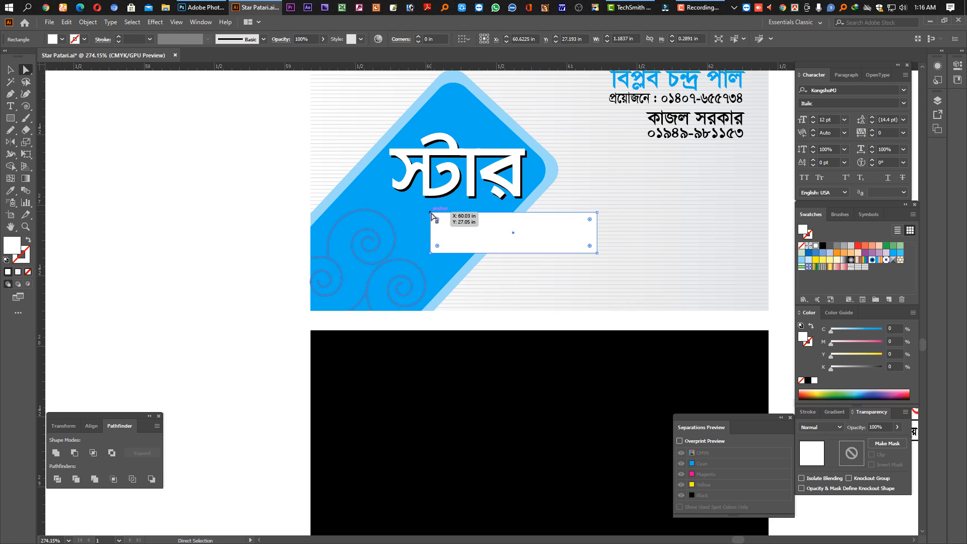
pyautogui.click(431, 213)
pyautogui.keyDown('shift'); pyautogui.click(431, 254); pyautogui.keyUp('shift')
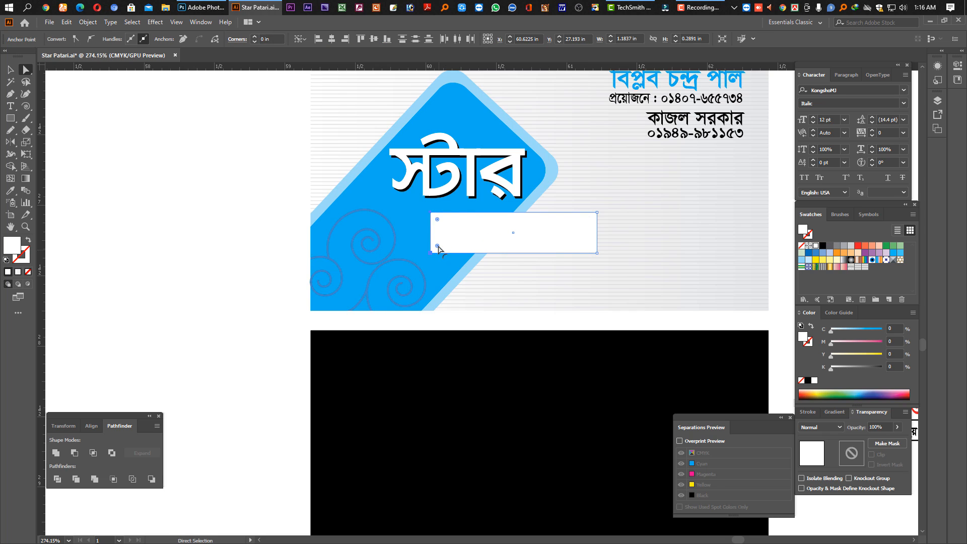
pyautogui.moveTo(436, 248); pyautogui.dragTo(455, 236)
pyautogui.click(184, 223)
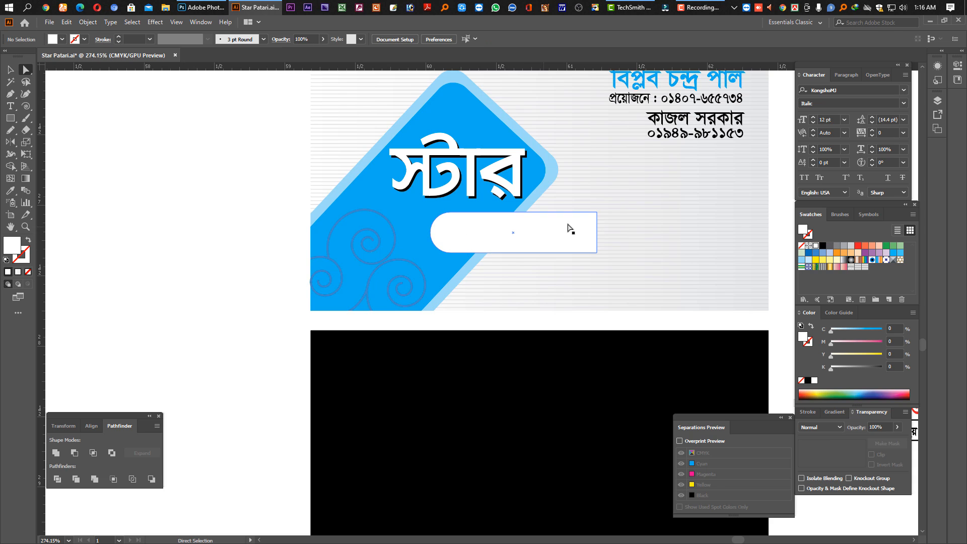
# - Slant the bar's right end by moving its upper corner inward, and fill the bar red
pyautogui.click(580, 224)
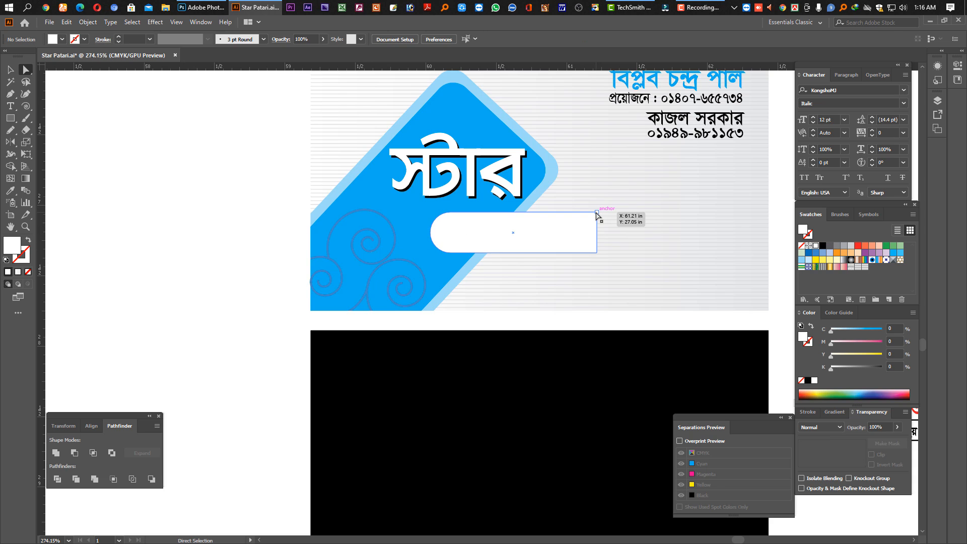
pyautogui.moveTo(596, 212); pyautogui.dragTo(573, 212)
pyautogui.click(857, 246)
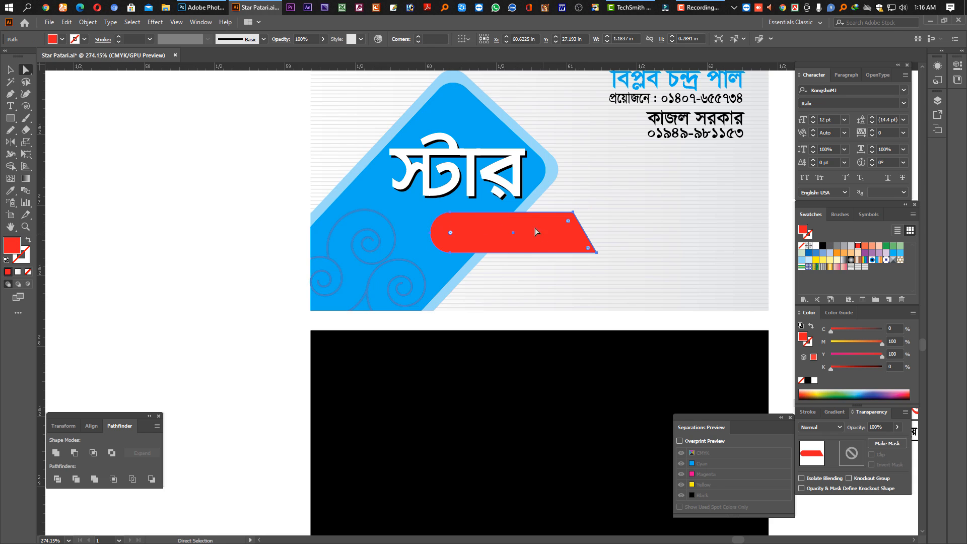
# - Give the red bar a white 1 pt stroke
pyautogui.click(808, 234)
pyautogui.click(815, 245)
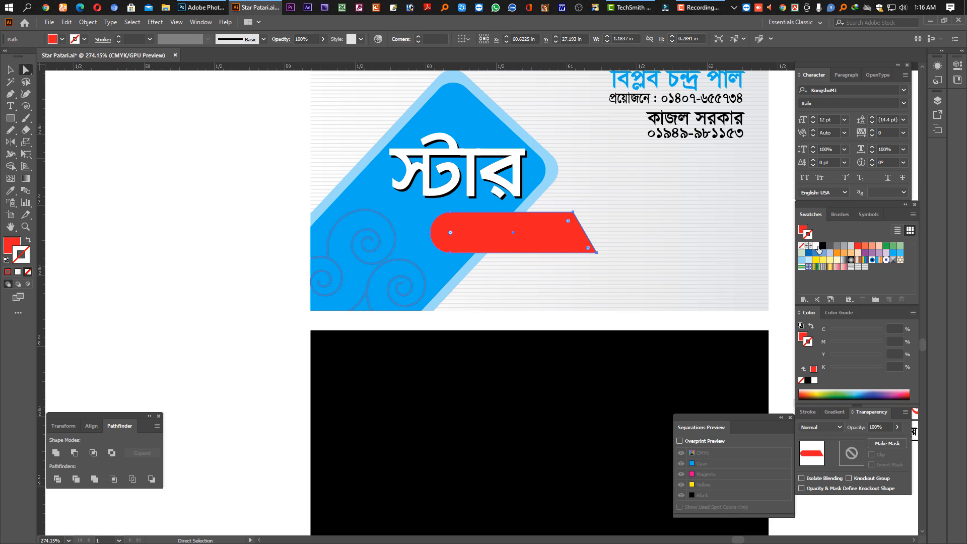
pyautogui.click(173, 218)
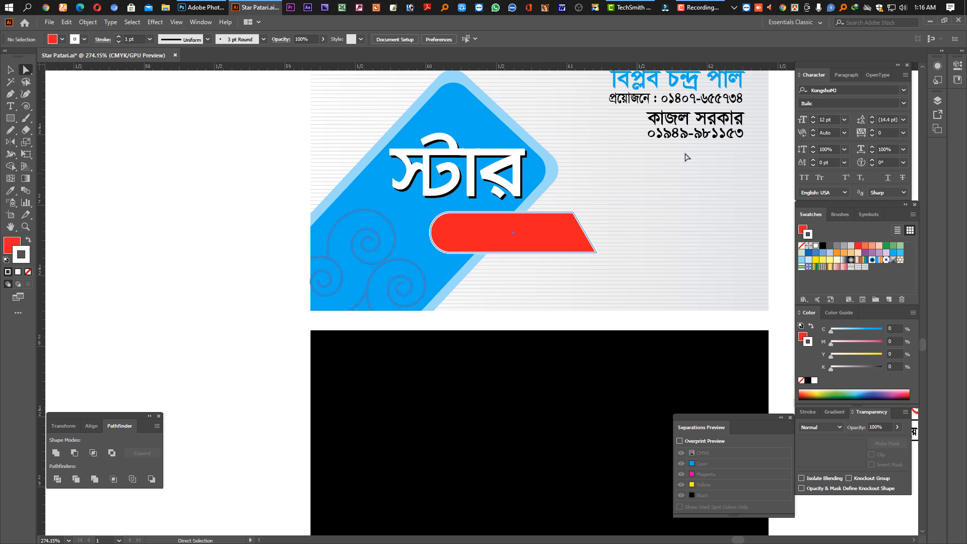
# - Edit the text গার্মেন্টস beside the card, adding spaces between its letter groups
pyautogui.moveTo(688, 121); pyautogui.dragTo(559, 211)
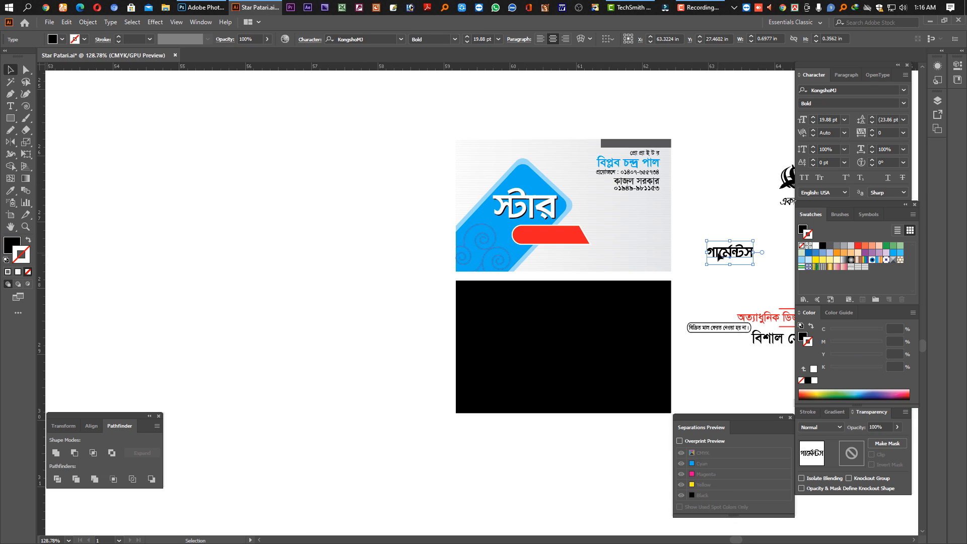
pyautogui.doubleClick(720, 254)
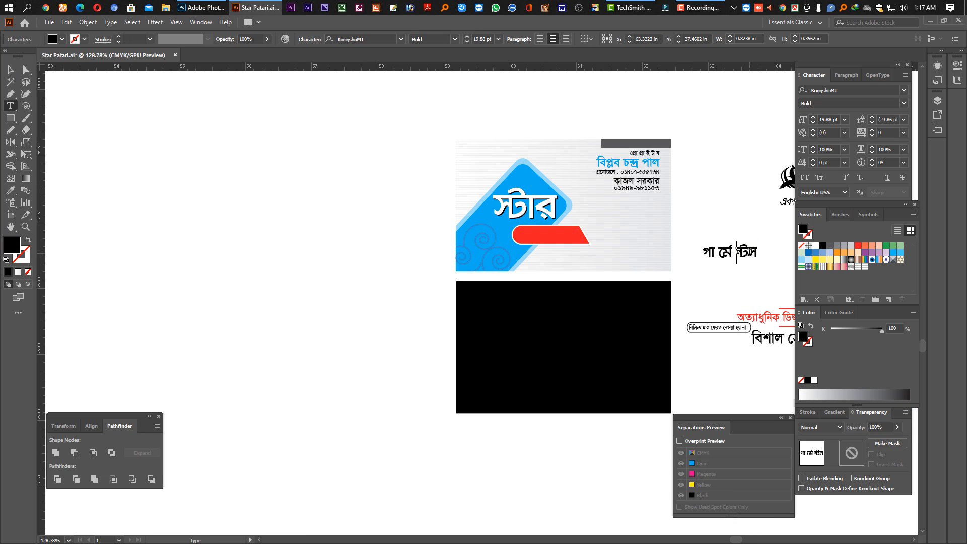
pyautogui.press('Right')
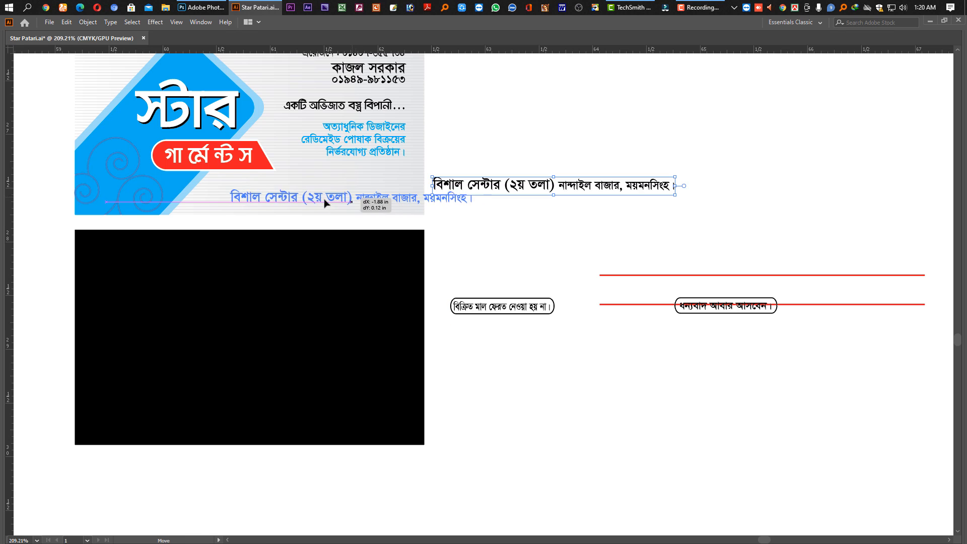
# - Move the shop's address line onto the front card near its lower edge, aligned with the contact text
pyautogui.moveTo(371, 208); pyautogui.dragTo(406, 203)
pyautogui.click(452, 203)
pyautogui.moveTo(496, 256); pyautogui.dragTo(556, 321)
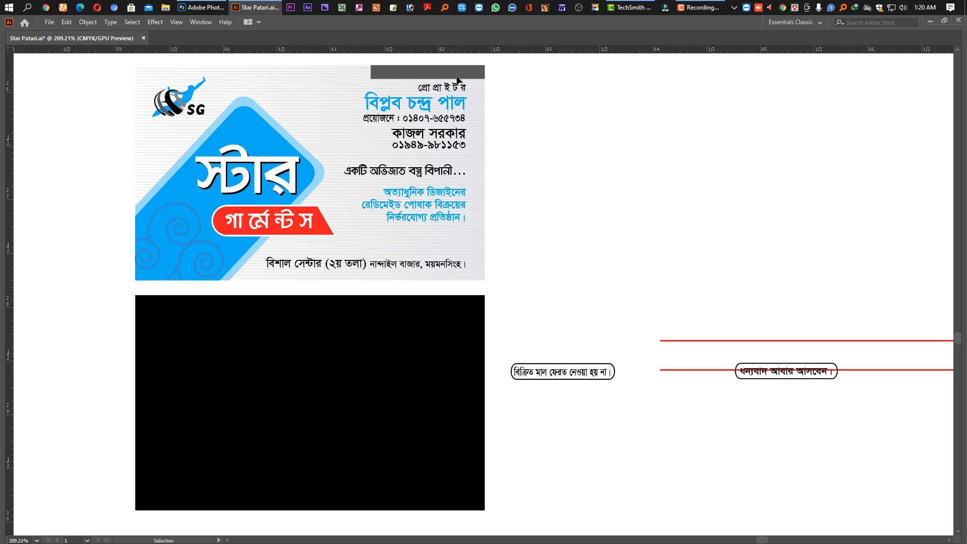
# - Copy the dark grey corner bar down behind the address text and extend it leftward to the blue shape
pyautogui.moveTo(477, 77); pyautogui.dragTo(477, 263)
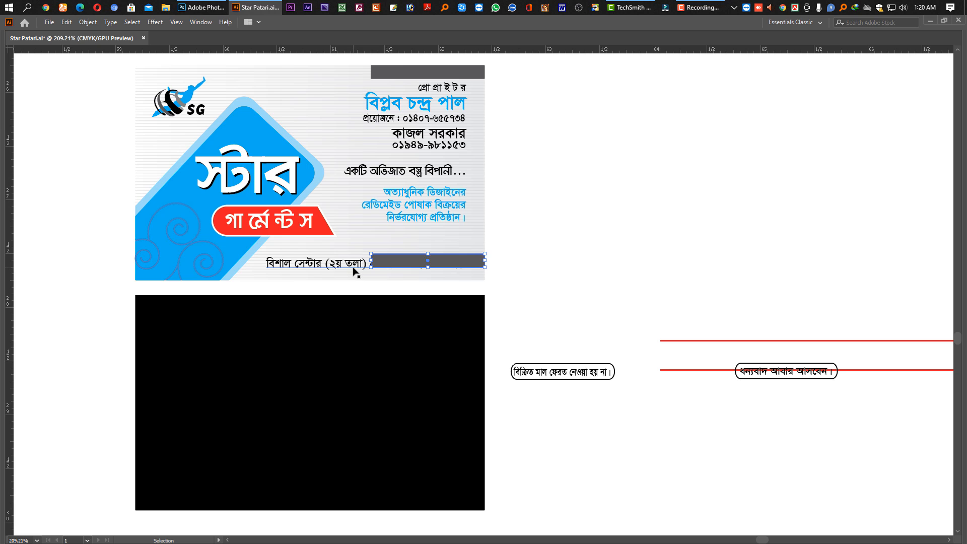
pyautogui.hotkey('ctrl', 'shift', ']')
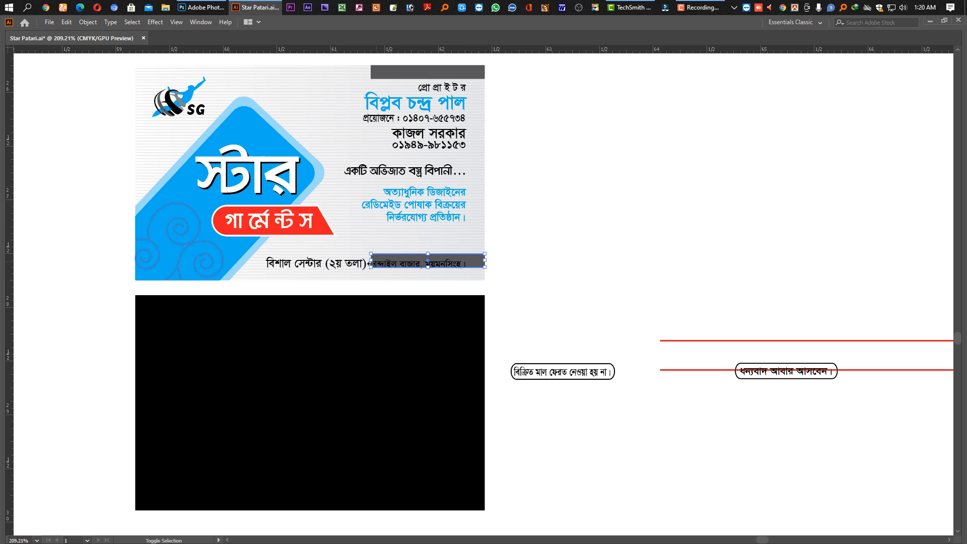
pyautogui.moveTo(370, 261); pyautogui.dragTo(231, 262)
pyautogui.scroll(3, 455, 327)
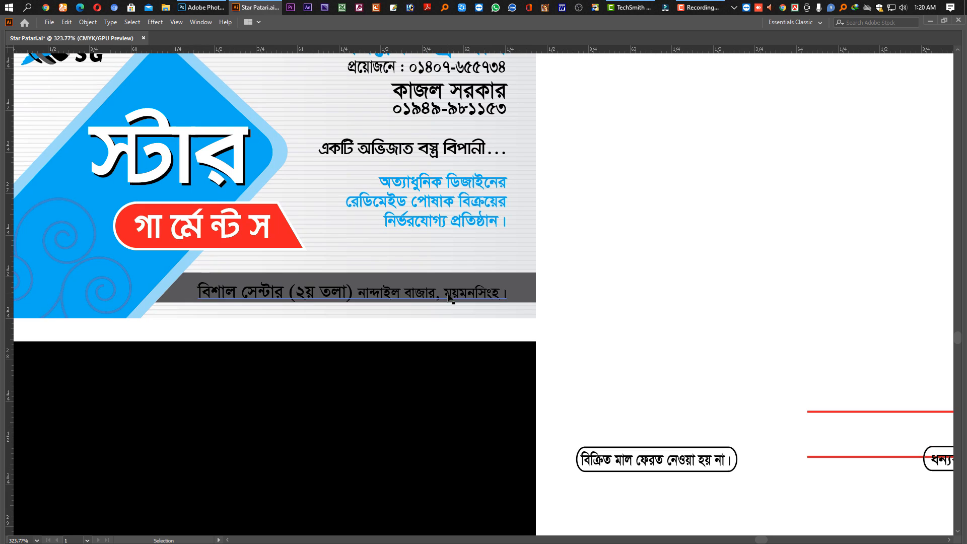
# - Nudge the address line up to center it in the grey bar and fill the text white
pyautogui.click(448, 294)
pyautogui.press('Up')
pyautogui.press('Up')
pyautogui.press('Tab')
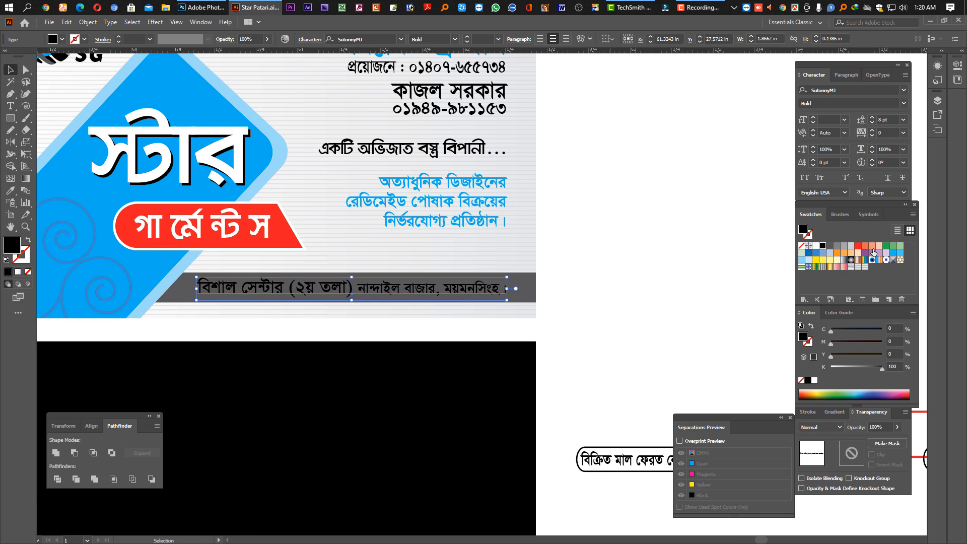
pyautogui.click(815, 246)
pyautogui.moveTo(541, 306); pyautogui.dragTo(550, 306)
pyautogui.click(647, 305)
pyautogui.moveTo(647, 305); pyautogui.dragTo(566, 280)
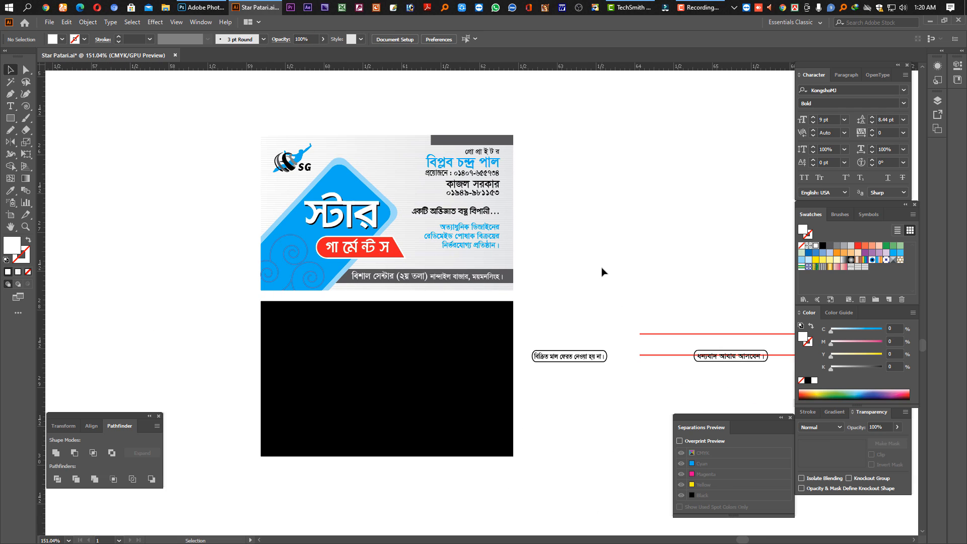
# - Delete the leftover red lines and rounded note boxes beside the card
pyautogui.press('Tab')
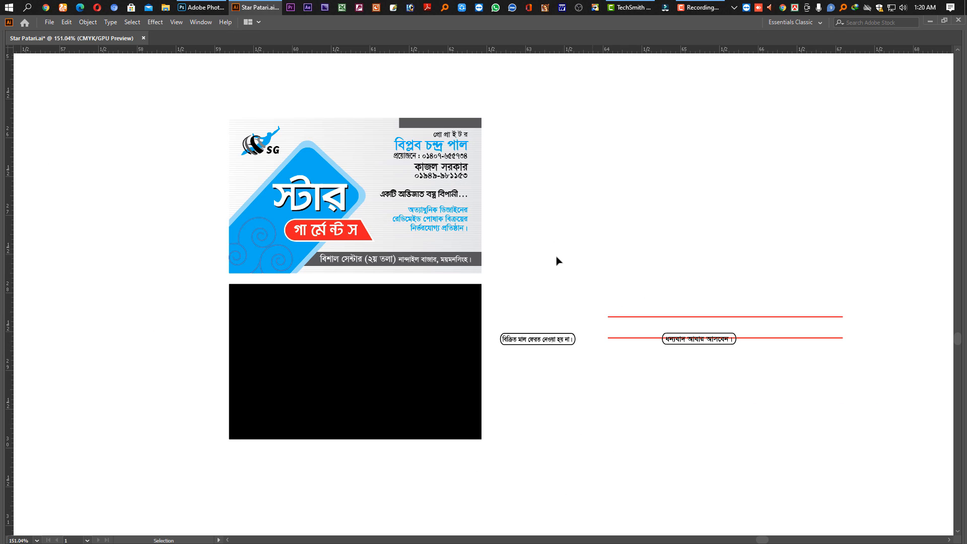
pyautogui.moveTo(653, 365); pyautogui.dragTo(834, 389)
pyautogui.press('Delete')
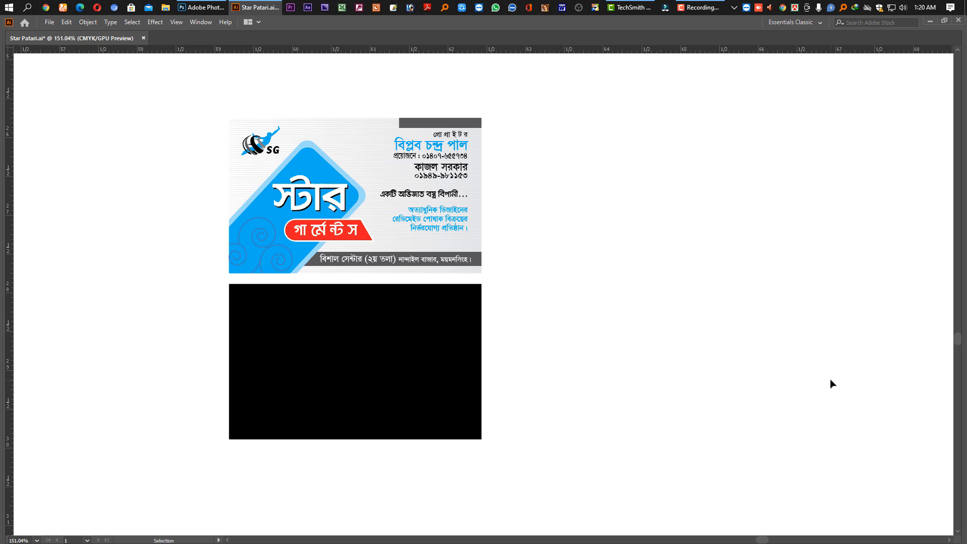
# - Save the document and lock the black back-side rectangle
pyautogui.moveTo(671, 299); pyautogui.dragTo(671, 303)
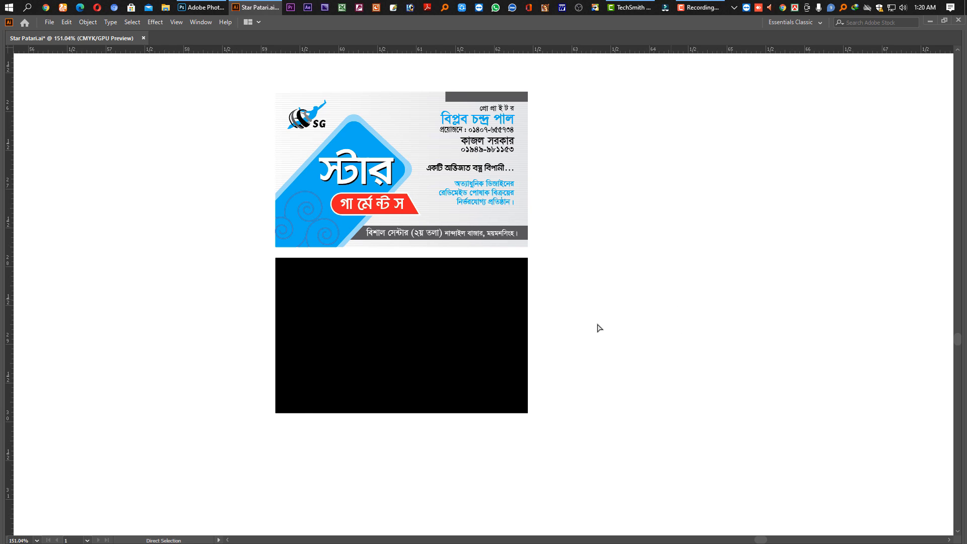
pyautogui.hotkey('ctrl', 's')
pyautogui.click(459, 328)
pyautogui.click(621, 302)
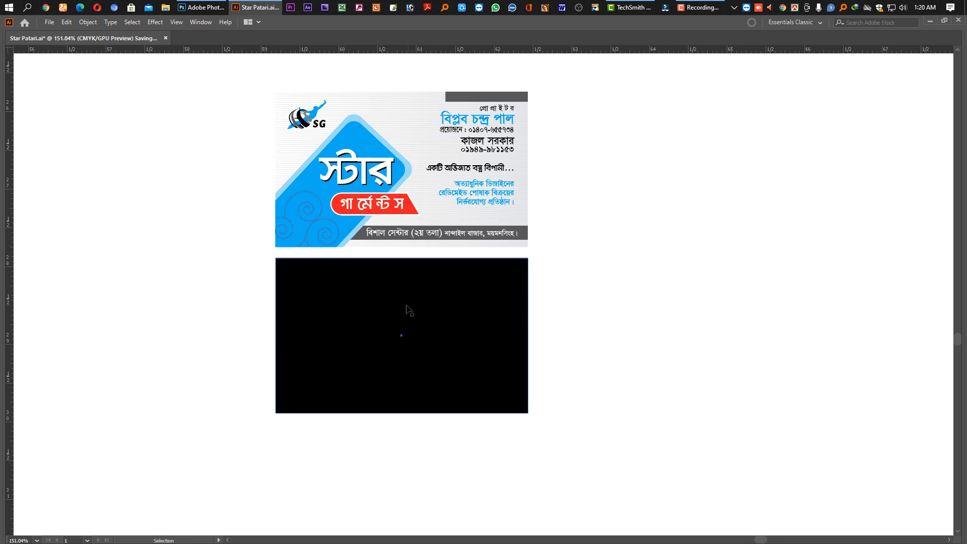
pyautogui.click(376, 308)
pyautogui.hotkey('ctrl', '2')
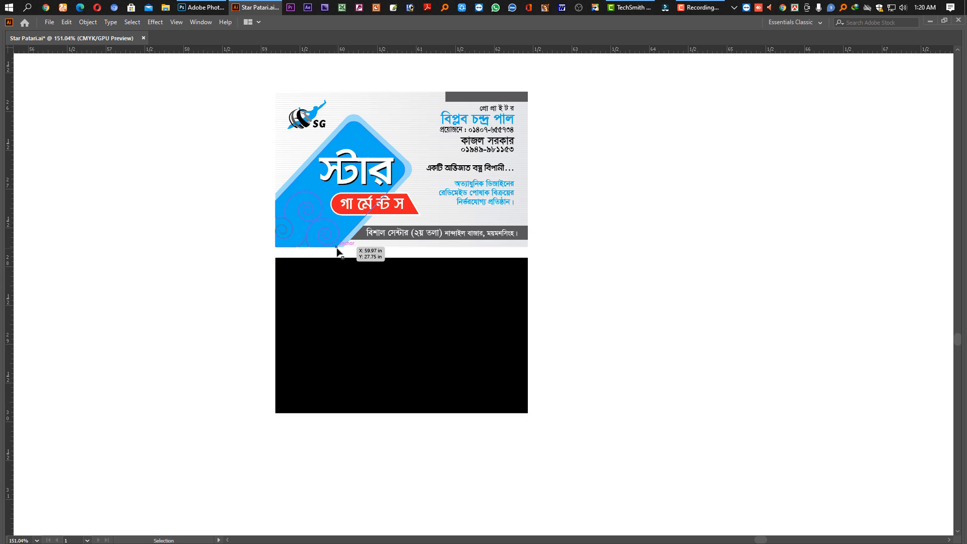
# - Copy the SG logo from the front card to the upper middle of the black back card and enlarge the copy
pyautogui.click(310, 122)
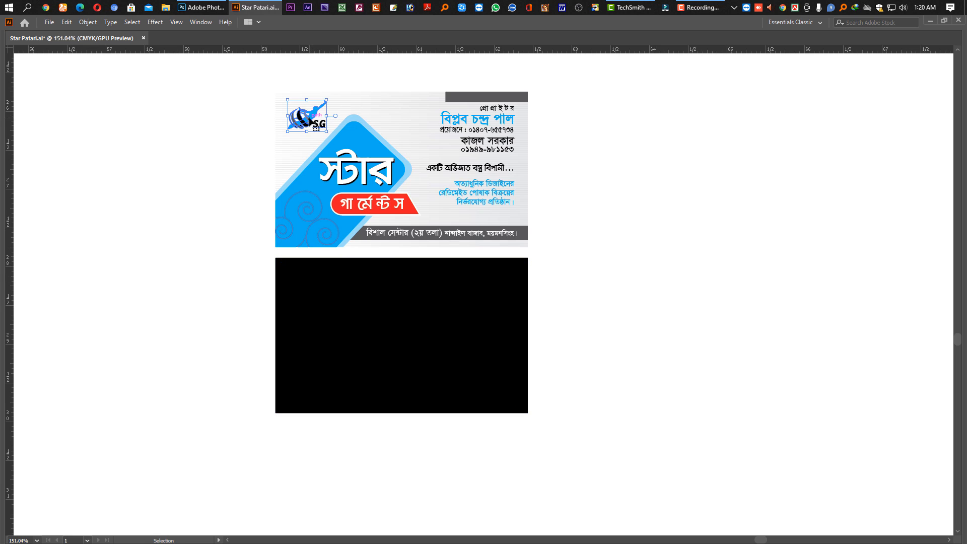
pyautogui.moveTo(309, 120); pyautogui.dragTo(403, 320)
pyautogui.click(544, 316)
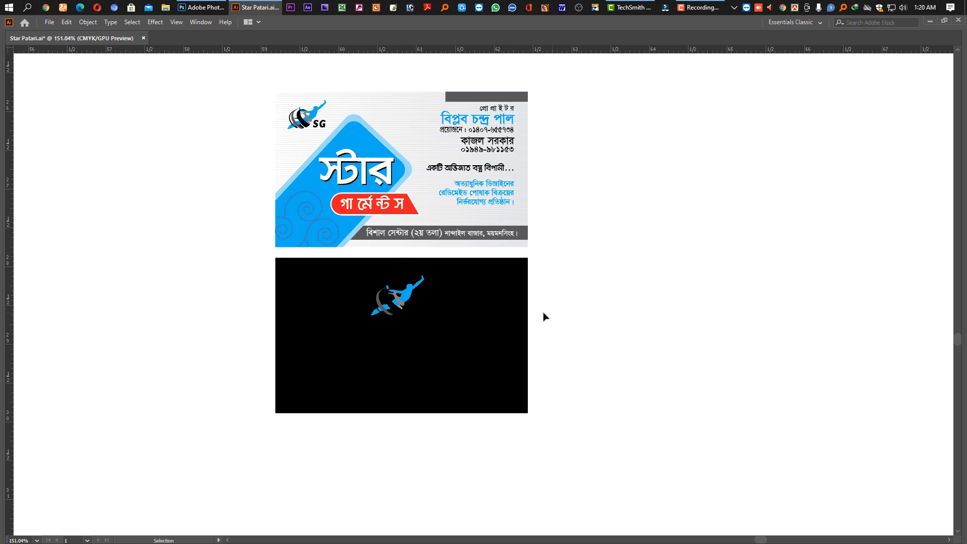
pyautogui.click(397, 302)
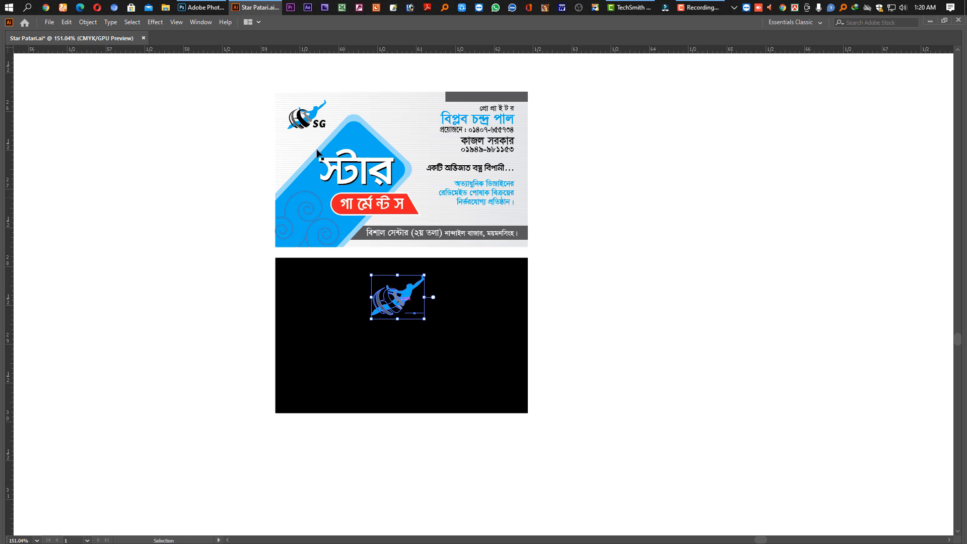
# - Duplicate the black back rectangle in place and shrink the copy to about 1.04 × 0.93 in around the logo
pyautogui.click(436, 343)
pyautogui.click(479, 346)
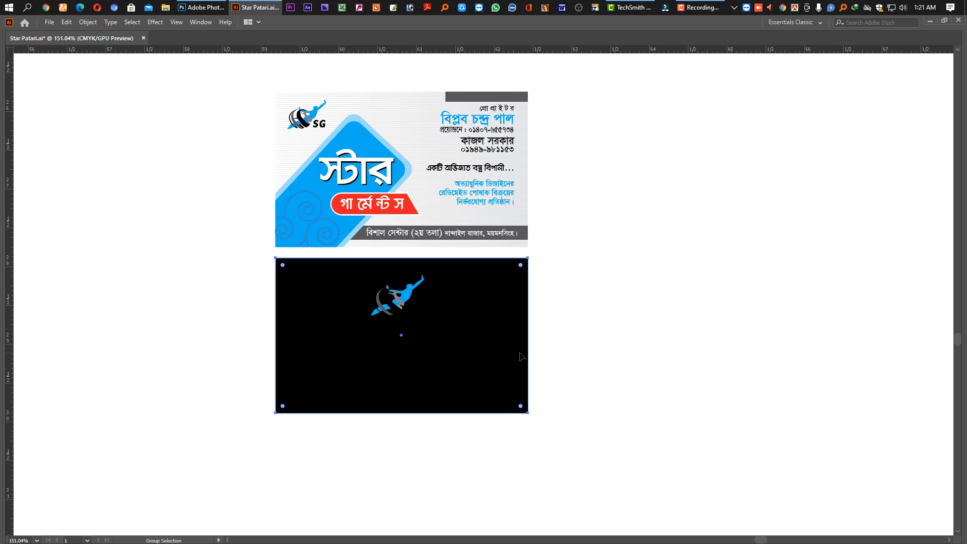
pyautogui.hotkey('ctrl', 'c')
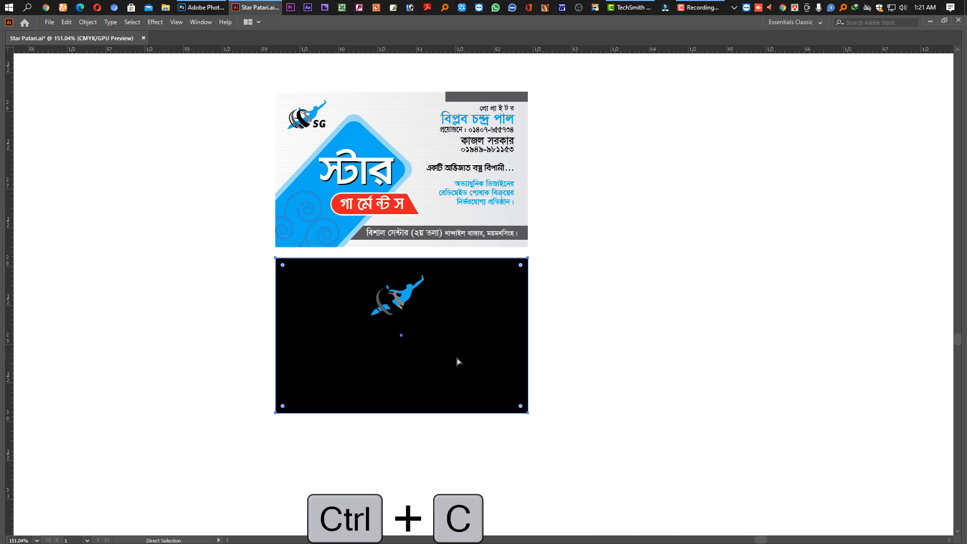
pyautogui.hotkey('ctrl', 'f')
pyautogui.moveTo(401, 413); pyautogui.dragTo(396, 331)
pyautogui.moveTo(463, 296); pyautogui.dragTo(443, 293)
# - Fill the small rectangle behind the back-side logo with white
pyautogui.press('a')
pyautogui.press('Tab')
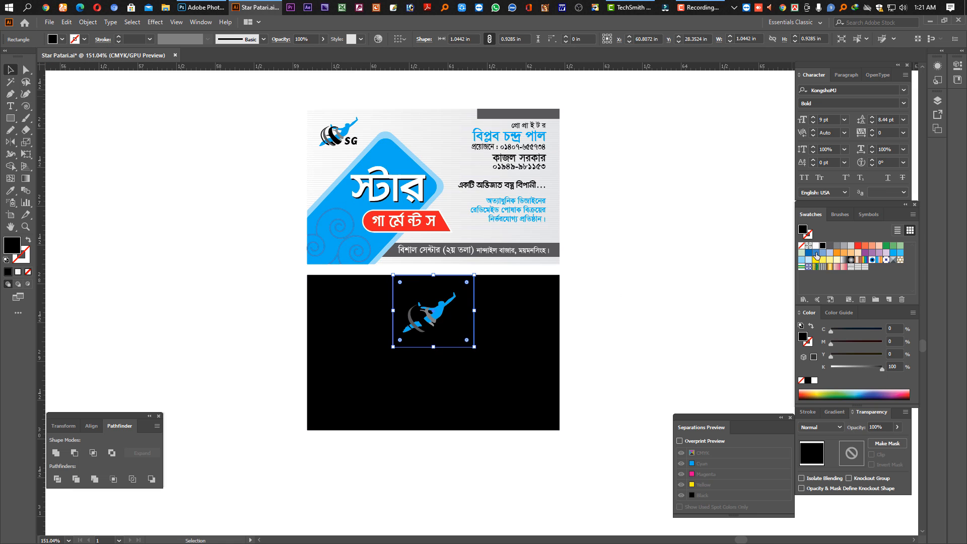
pyautogui.click(815, 245)
pyautogui.hotkey('ctrl', '=')
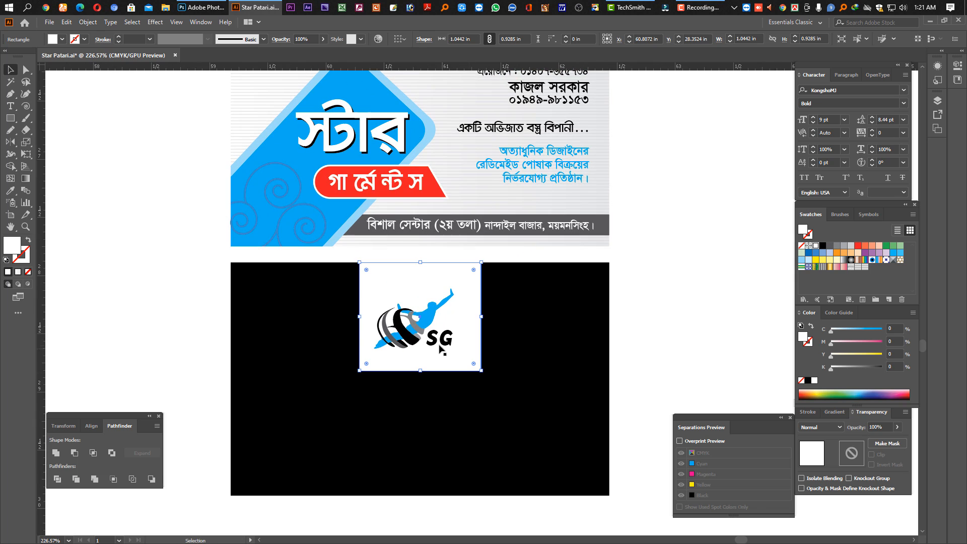
# - Centre the back card's logo, white rectangle and black background horizontally on each other and move them up closer to the front card
pyautogui.moveTo(678, 358); pyautogui.dragTo(223, 385)
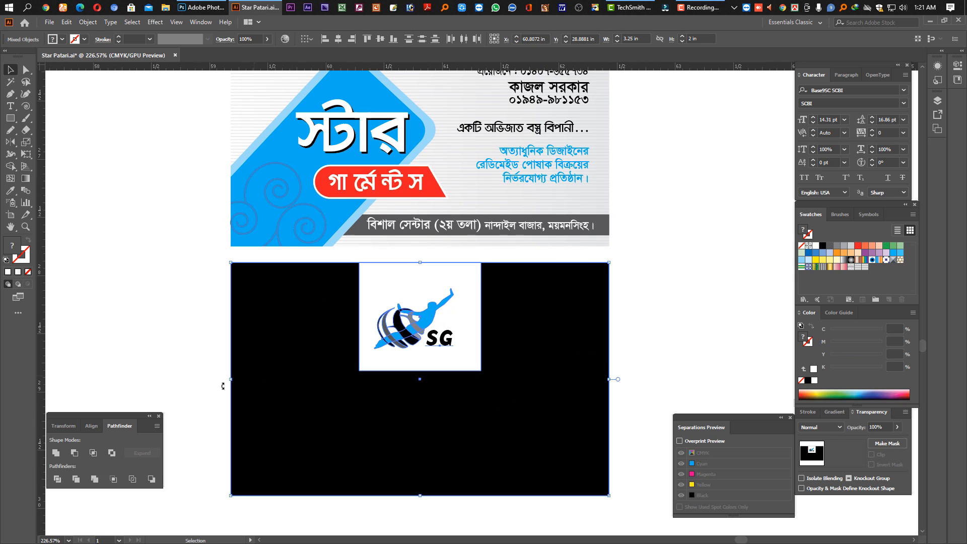
pyautogui.click(91, 426)
pyautogui.click(73, 452)
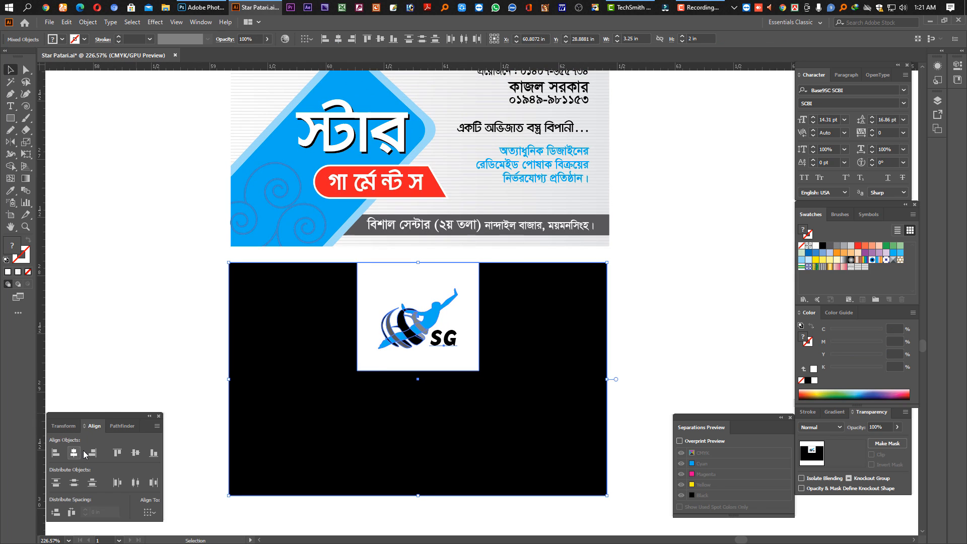
pyautogui.moveTo(510, 333); pyautogui.dragTo(512, 327)
pyautogui.click(534, 360)
pyautogui.hotkey('ctrl', 'shift', 'a')
# - Duplicate the white rectangle behind the back-side logo in place and shrink the copy to about 0.95 × 0.88 in
pyautogui.press('a')
pyautogui.click(480, 343)
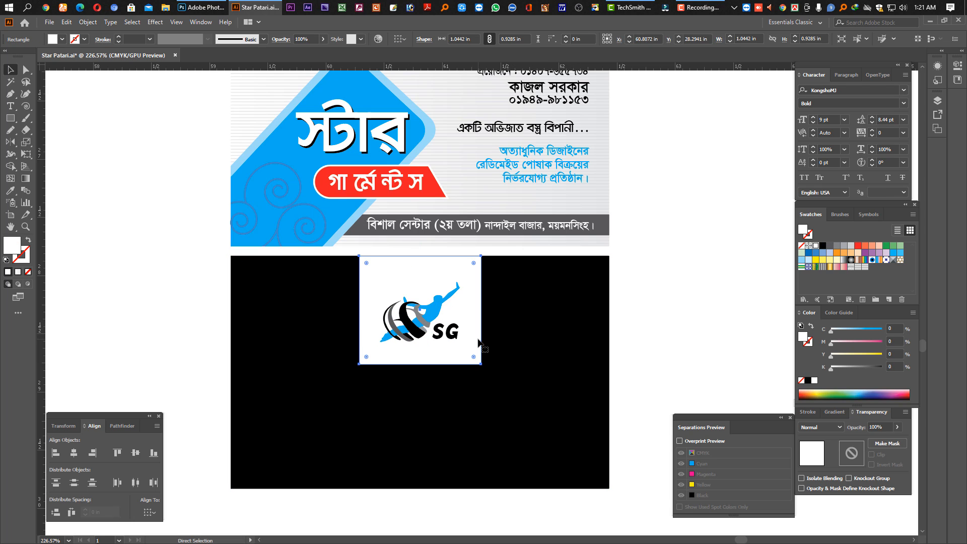
pyautogui.press('v')
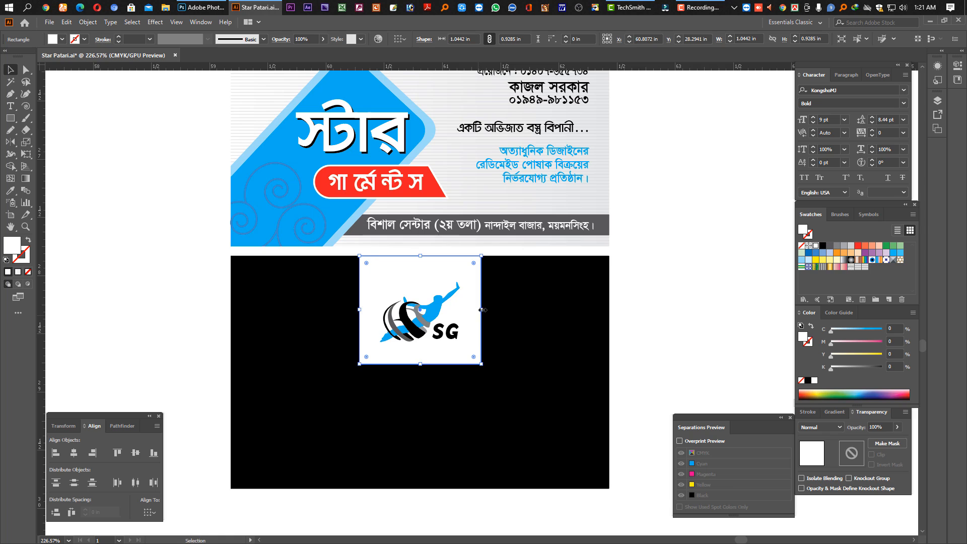
pyautogui.moveTo(480, 310); pyautogui.dragTo(475, 310)
pyautogui.moveTo(420, 364); pyautogui.dragTo(420, 358)
# - Round the two bottom corners of both white rectangles behind the back-side logo
pyautogui.press('a')
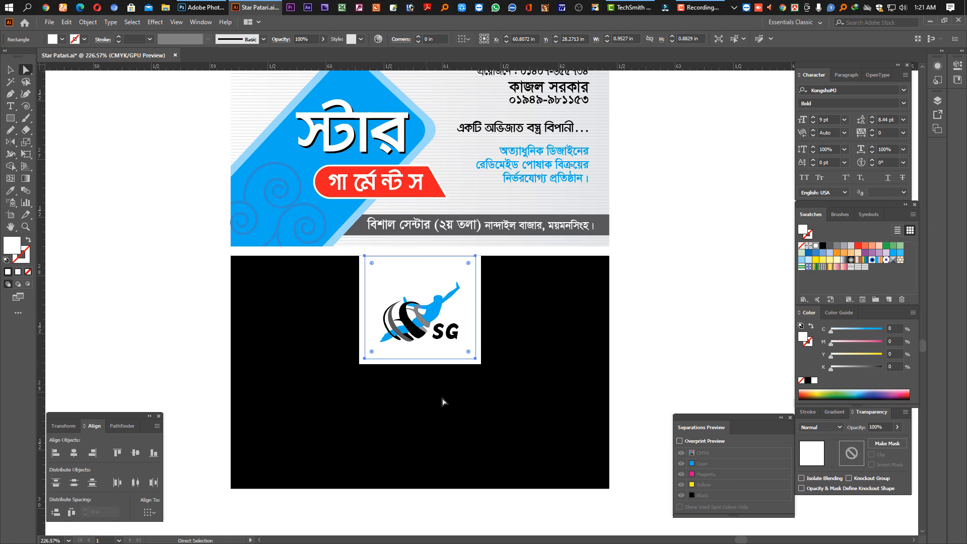
pyautogui.moveTo(517, 395); pyautogui.dragTo(352, 355)
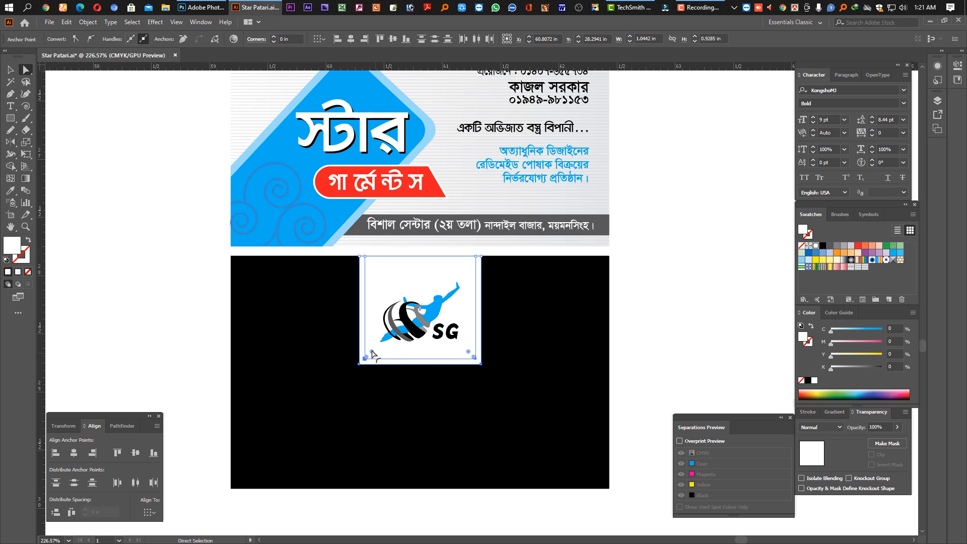
pyautogui.keyDown('alt'); pyautogui.scroll(5, 372, 353); pyautogui.keyUp('alt')
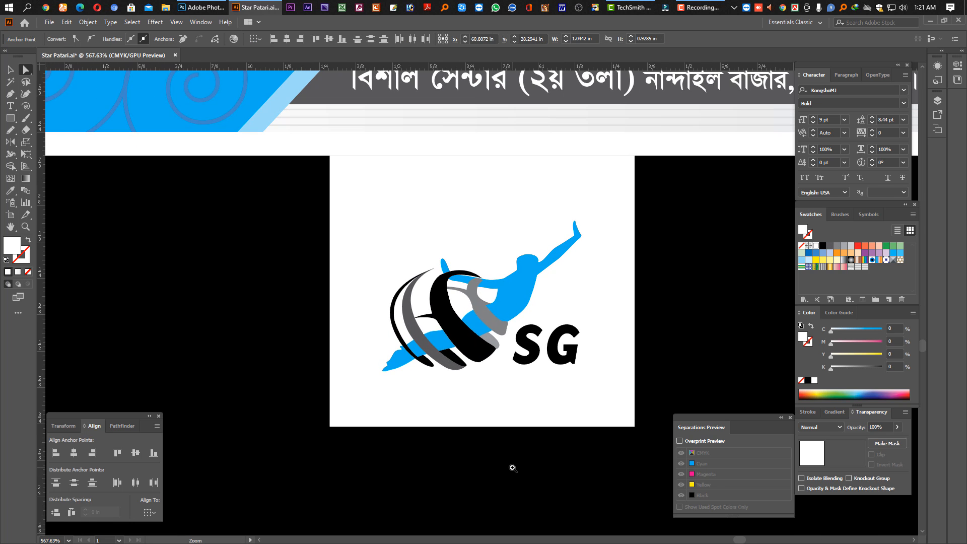
pyautogui.moveTo(354, 384); pyautogui.dragTo(368, 325)
pyautogui.click(469, 453)
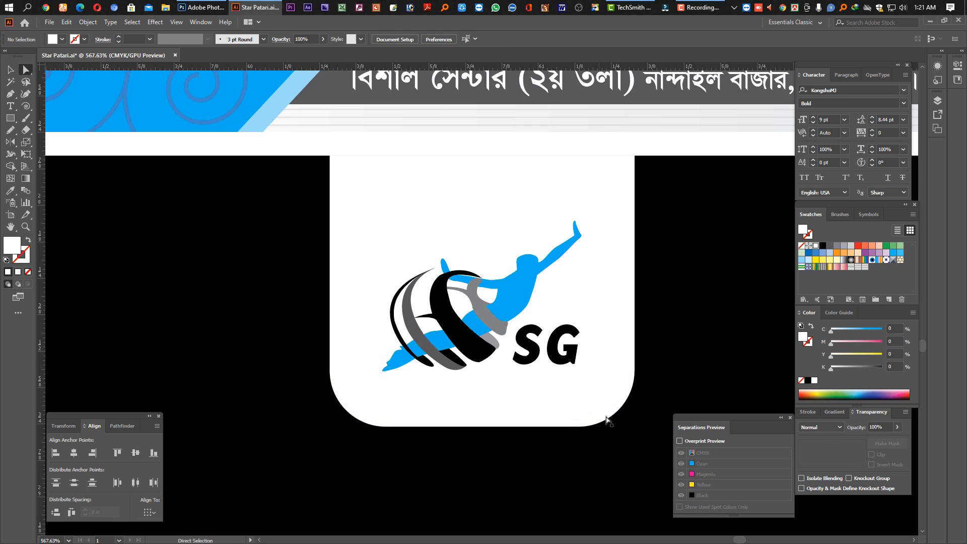
# - Fill the outer rounded panel behind the logo with 20% black and the inner panel with 10% black
pyautogui.click(606, 417)
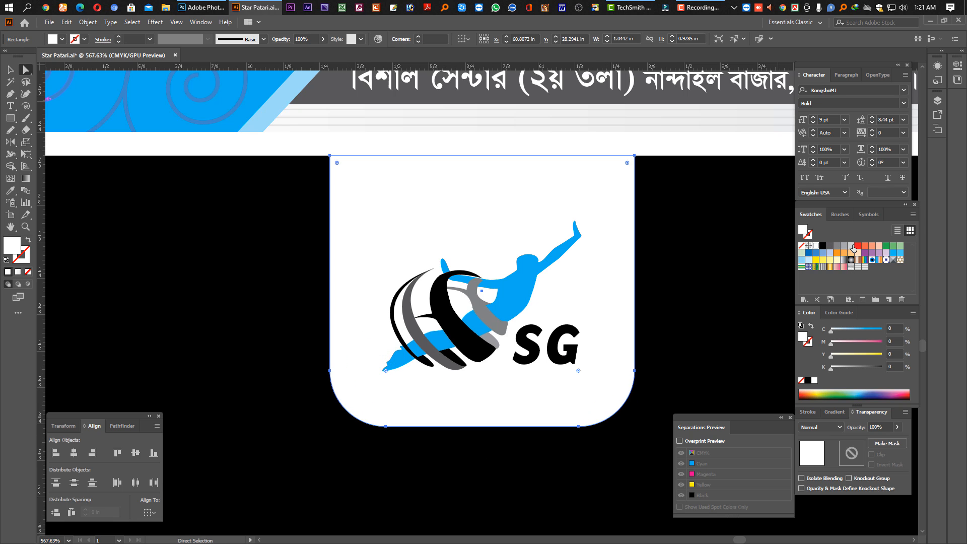
pyautogui.click(850, 246)
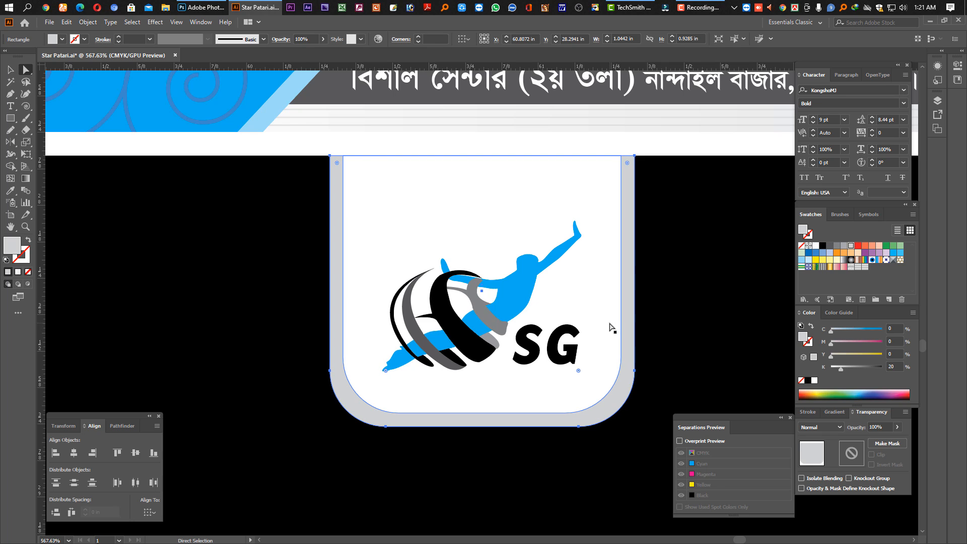
pyautogui.click(611, 327)
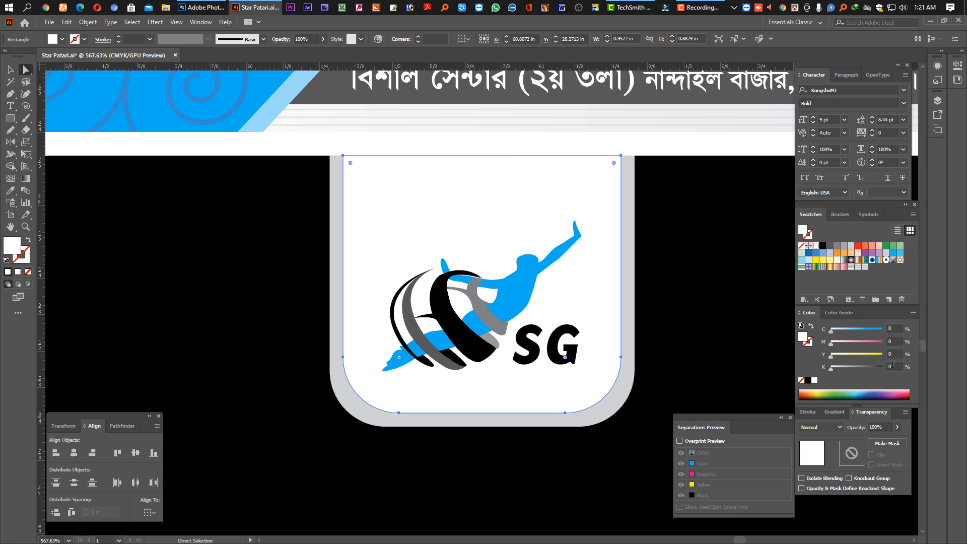
pyautogui.write('10')
pyautogui.press('Return')
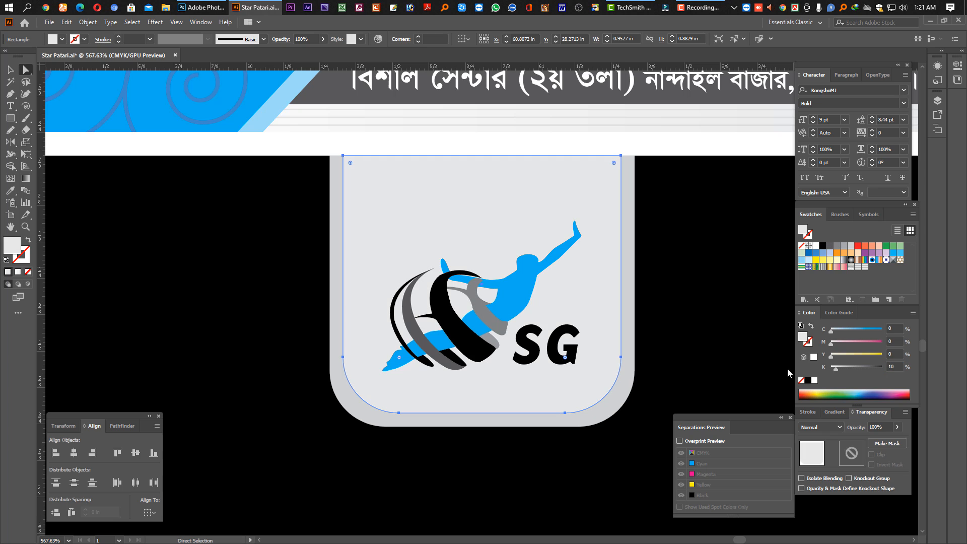
# - Recolour the outer rounded panel behind the back-side logo, trying 30% black and settling on light blue
pyautogui.click(629, 371)
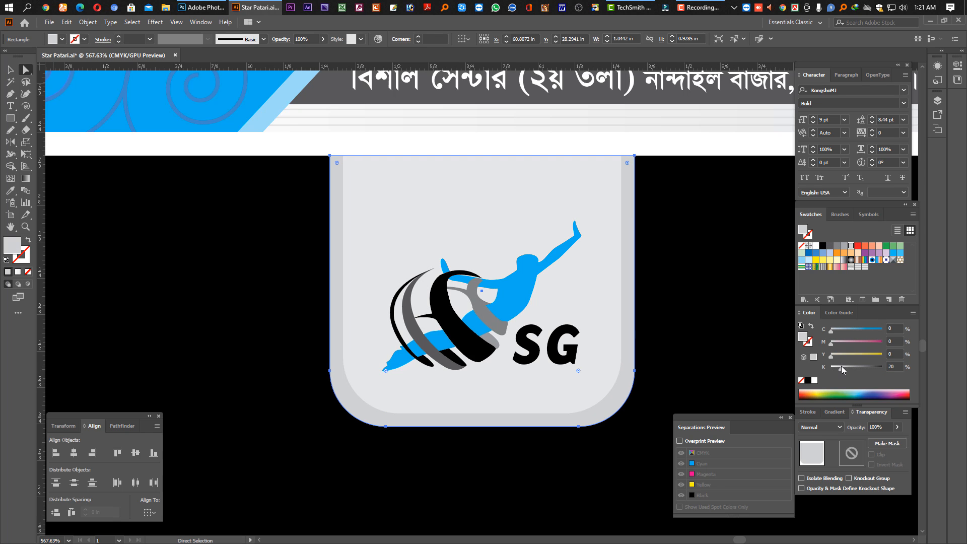
pyautogui.moveTo(842, 370); pyautogui.dragTo(849, 372)
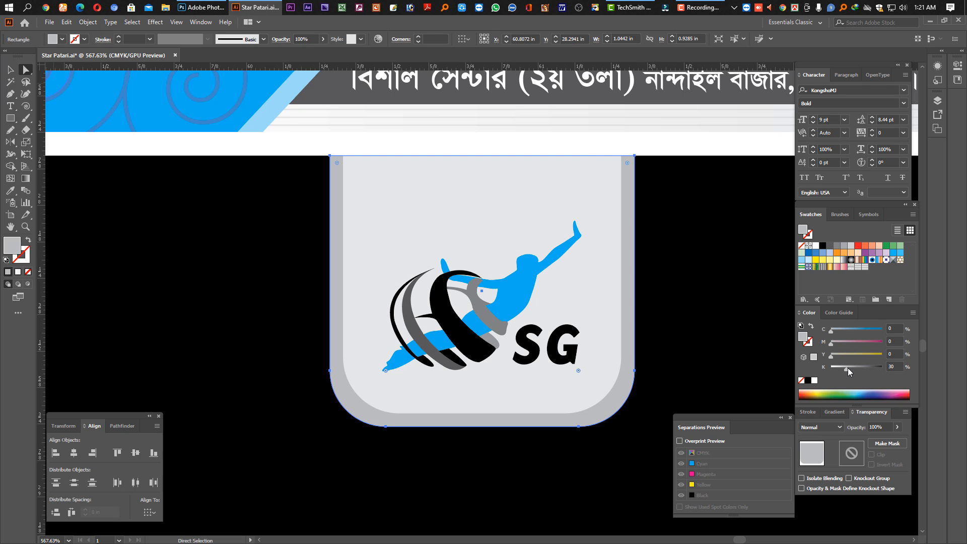
pyautogui.click(900, 252)
pyautogui.click(744, 321)
pyautogui.moveTo(611, 335); pyautogui.dragTo(540, 329)
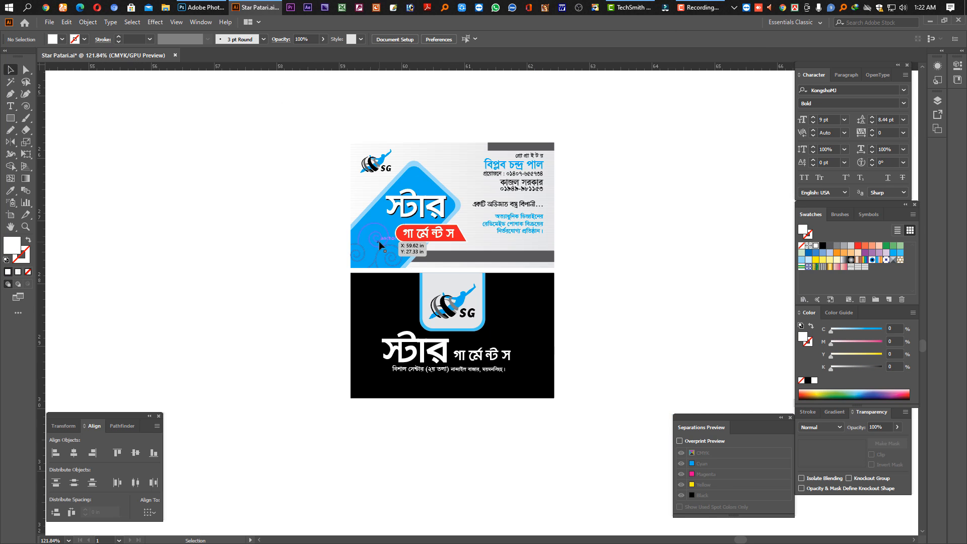
# - Copy the front card's blue diagonal shape with swirls beside the cards and delete the copy's blue background shapes
pyautogui.click(379, 244)
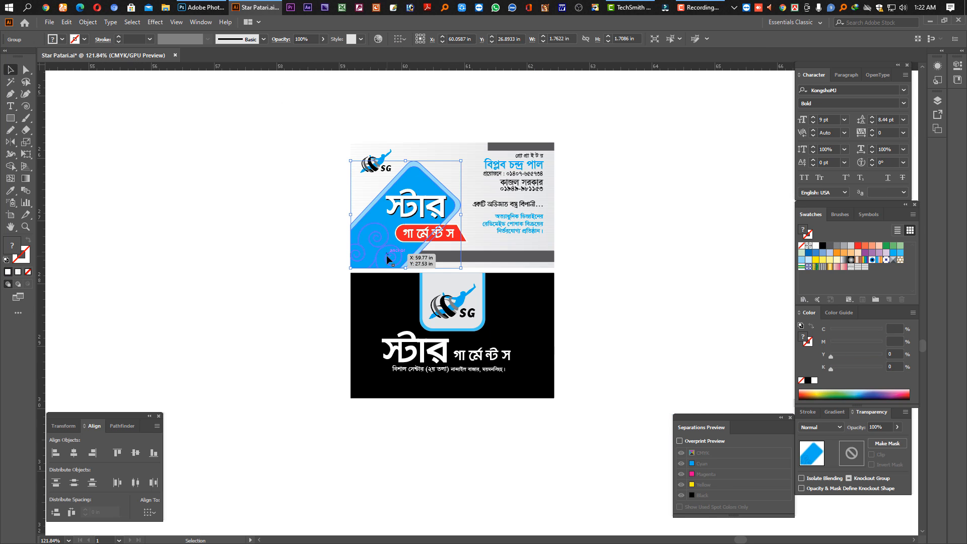
pyautogui.moveTo(381, 243); pyautogui.dragTo(299, 396)
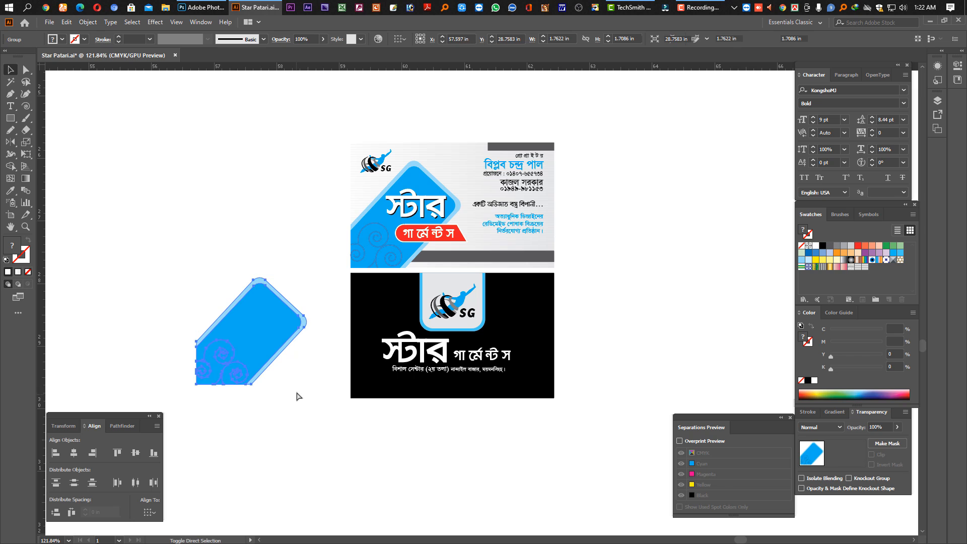
pyautogui.click(285, 291)
pyautogui.click(291, 346)
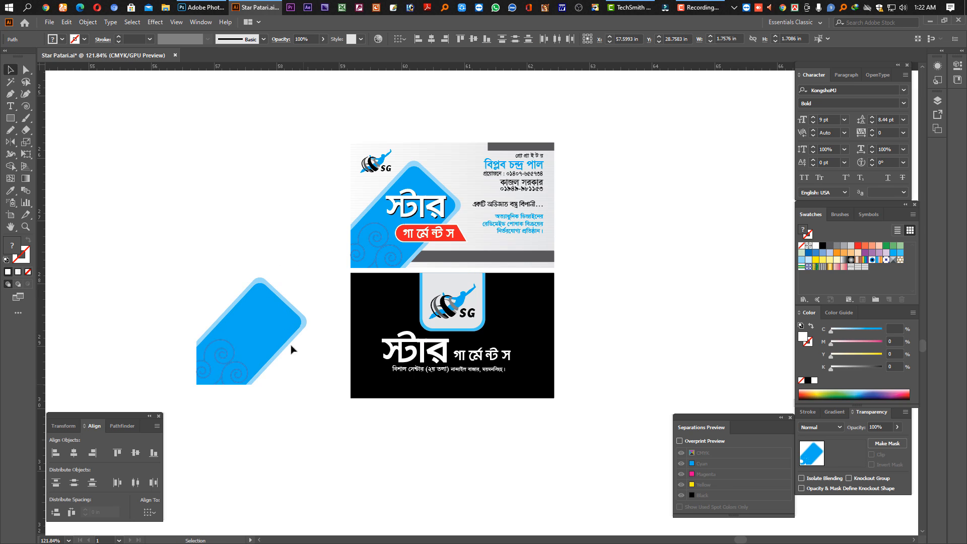
pyautogui.click(281, 321)
pyautogui.press('Delete')
# - Delete the leftover solid blue pieces between the copied swirls so that only the swirl lines remain
pyautogui.hotkey('ctrl', 'space')
pyautogui.moveTo(205, 340); pyautogui.dragTo(290, 429)
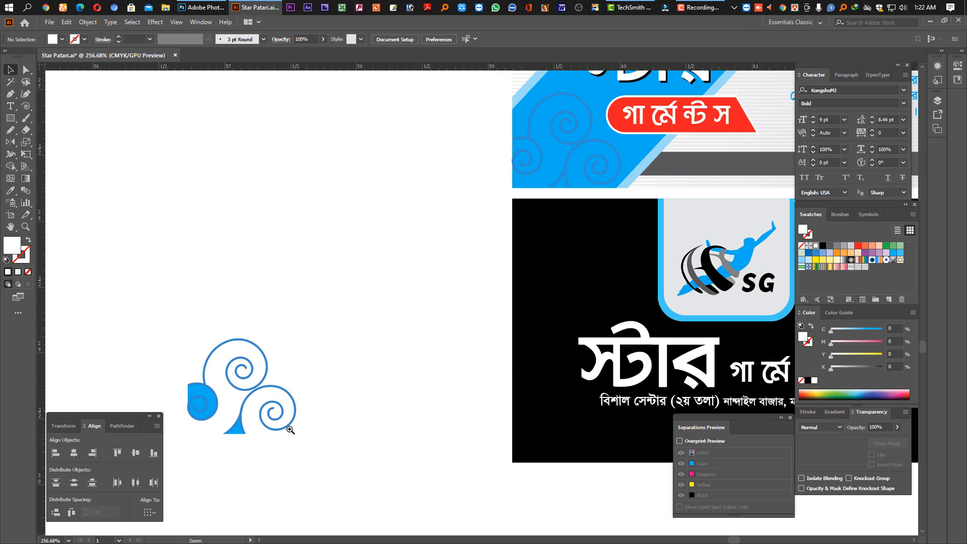
pyautogui.click(214, 402)
pyautogui.press('Delete')
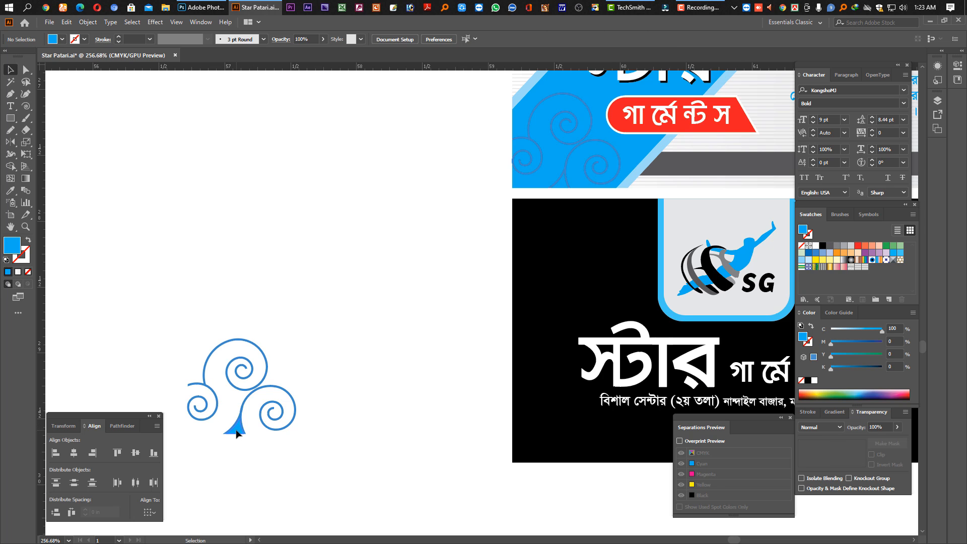
pyautogui.click(236, 429)
pyautogui.press('Delete')
# - Flip the swirl ornament vertically and place it in the upper right corner of the black back card
pyautogui.moveTo(353, 456); pyautogui.dragTo(147, 312)
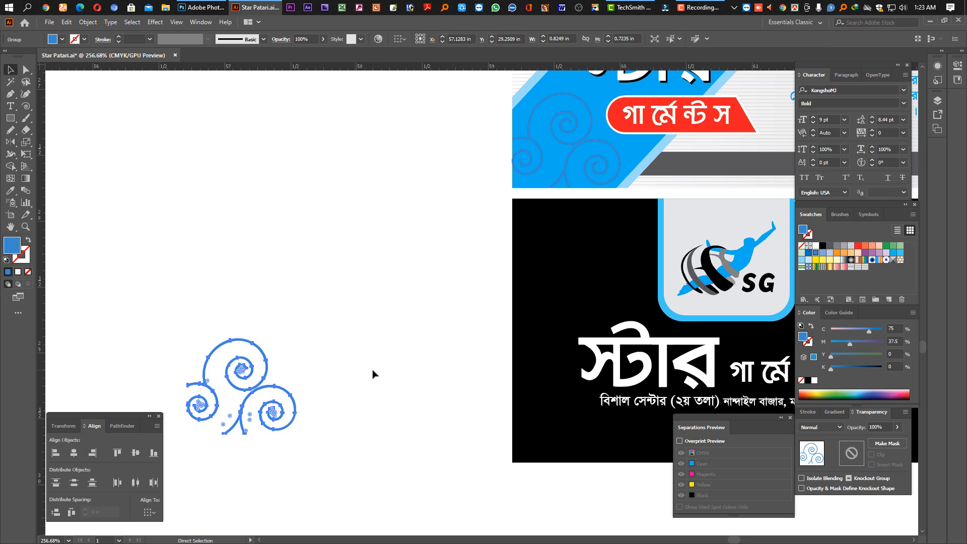
pyautogui.press('space')
pyautogui.moveTo(281, 286); pyautogui.dragTo(173, 175)
pyautogui.press('Tab')
pyautogui.press('space')
pyautogui.moveTo(230, 368); pyautogui.dragTo(282, 507)
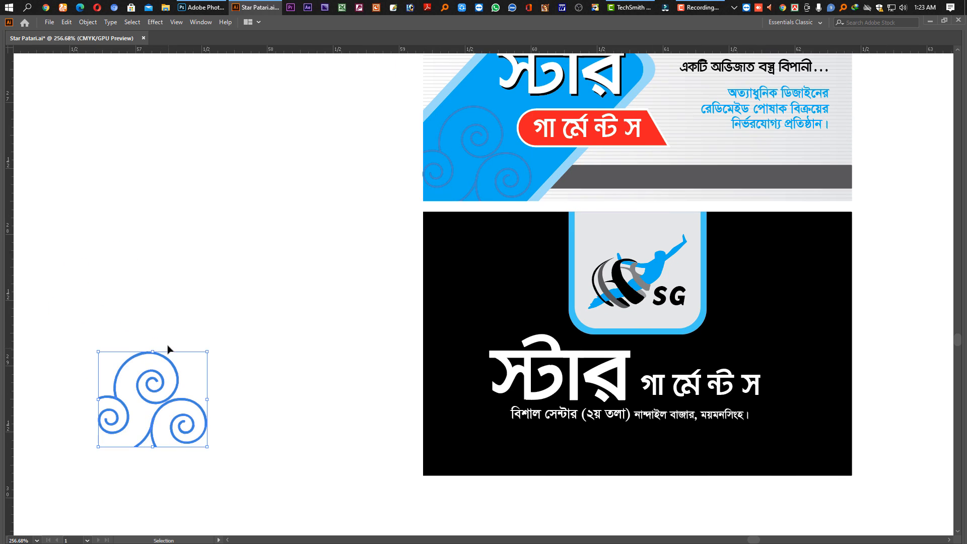
pyautogui.moveTo(157, 348); pyautogui.dragTo(168, 479)
pyautogui.moveTo(179, 397); pyautogui.dragTo(846, 256)
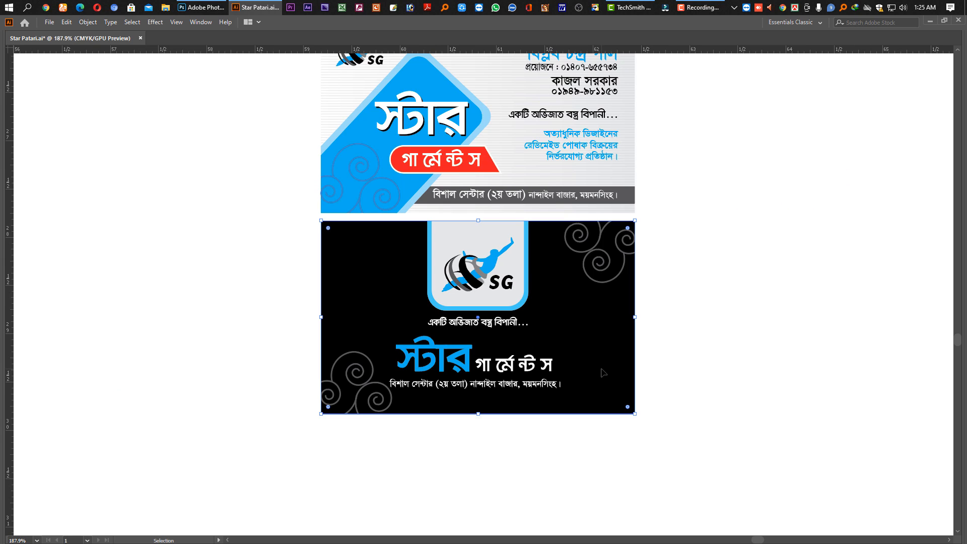
# - Shrink the black rectangle copy to a thin strip along the back card's bottom edge, as wide as the address line
pyautogui.press('a')
pyautogui.press('v')
pyautogui.moveTo(478, 221); pyautogui.dragTo(477, 396)
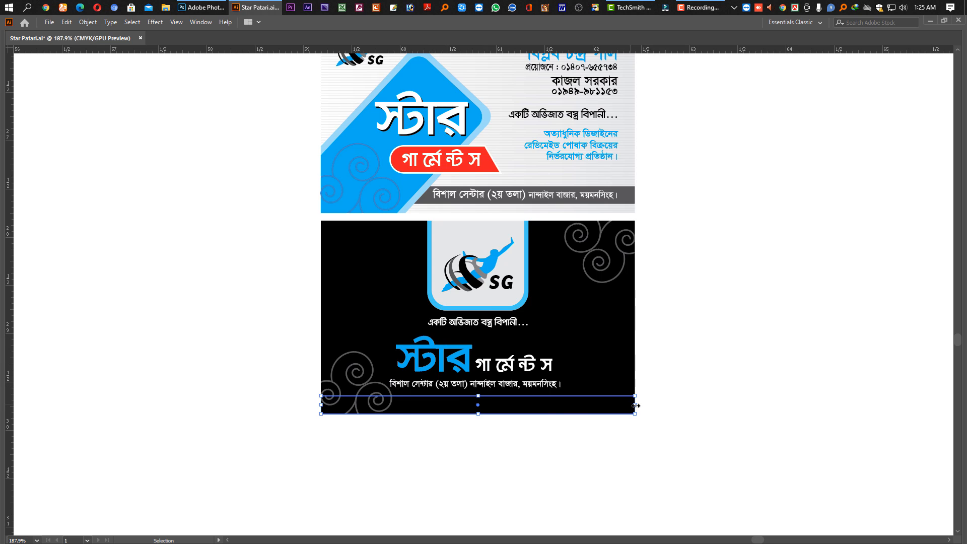
pyautogui.moveTo(635, 405); pyautogui.dragTo(560, 407)
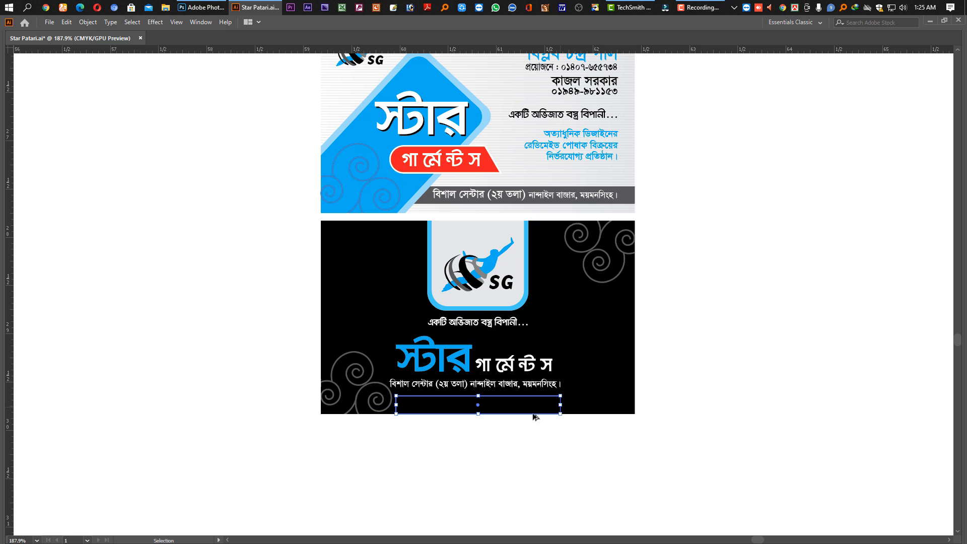
pyautogui.click(389, 403)
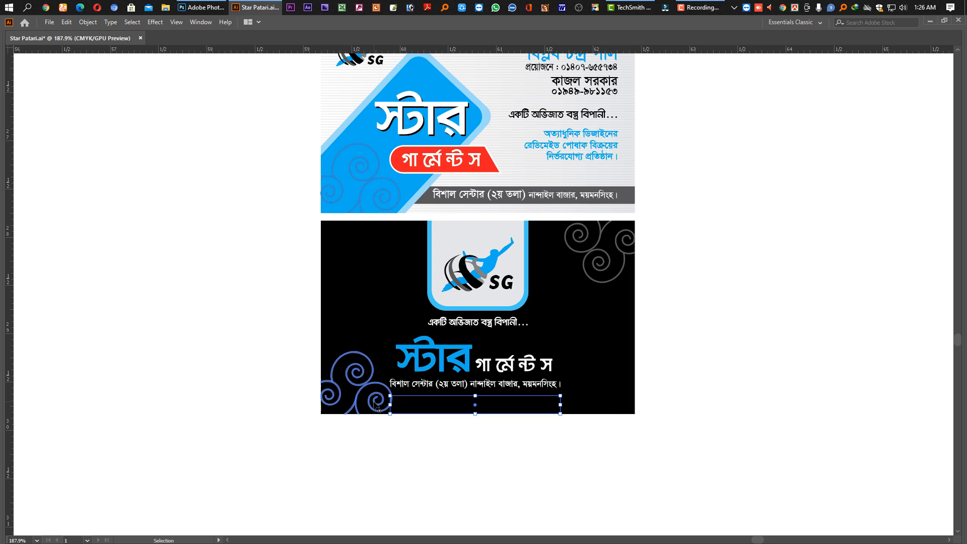
# - Scale the back card's lower-left swirl to about 0.64 × 0.57 in and reduce the bottom strip's height to about 0.16 in
pyautogui.moveTo(392, 351); pyautogui.dragTo(383, 359)
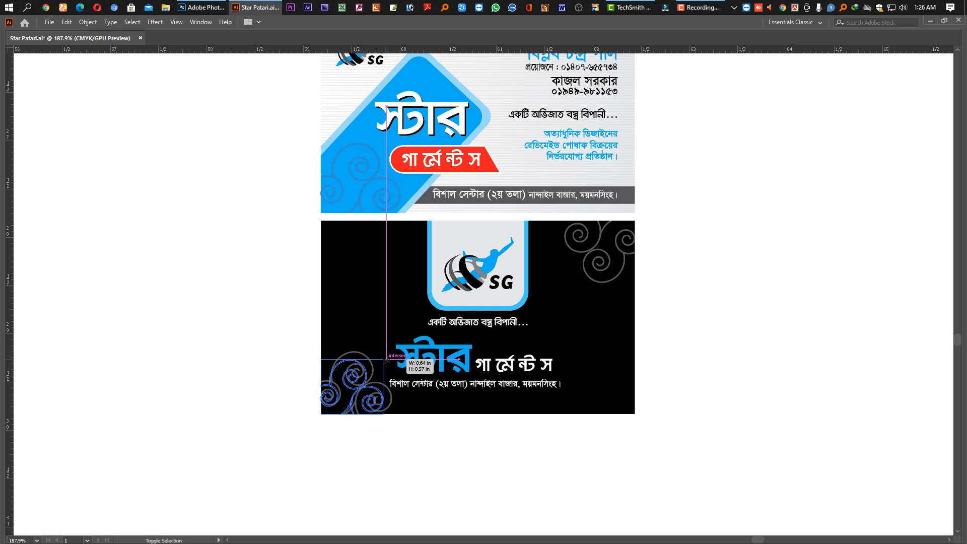
pyautogui.click(410, 413)
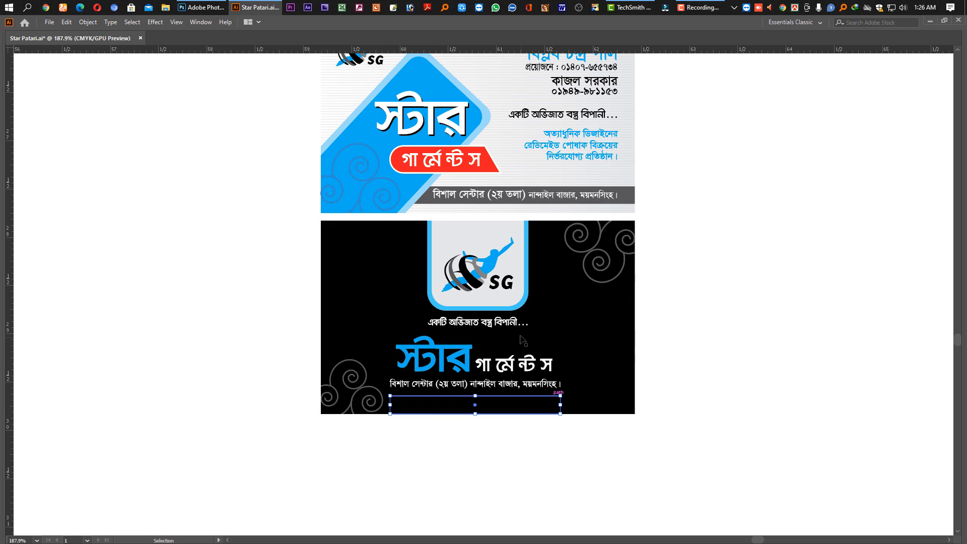
pyautogui.moveTo(475, 395); pyautogui.dragTo(474, 401)
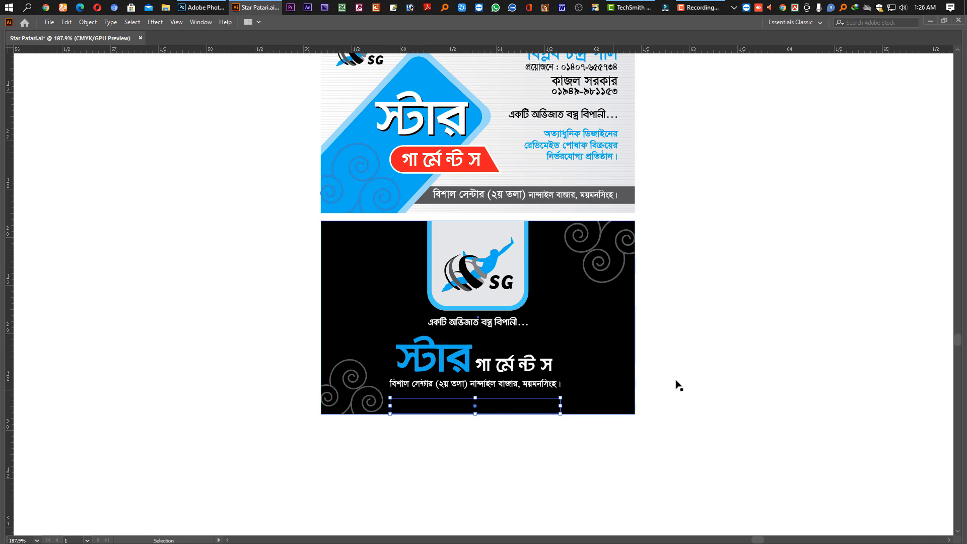
# - Fill the bottom strip with a linear gradient running from blue through black back to blue
pyautogui.press('Tab')
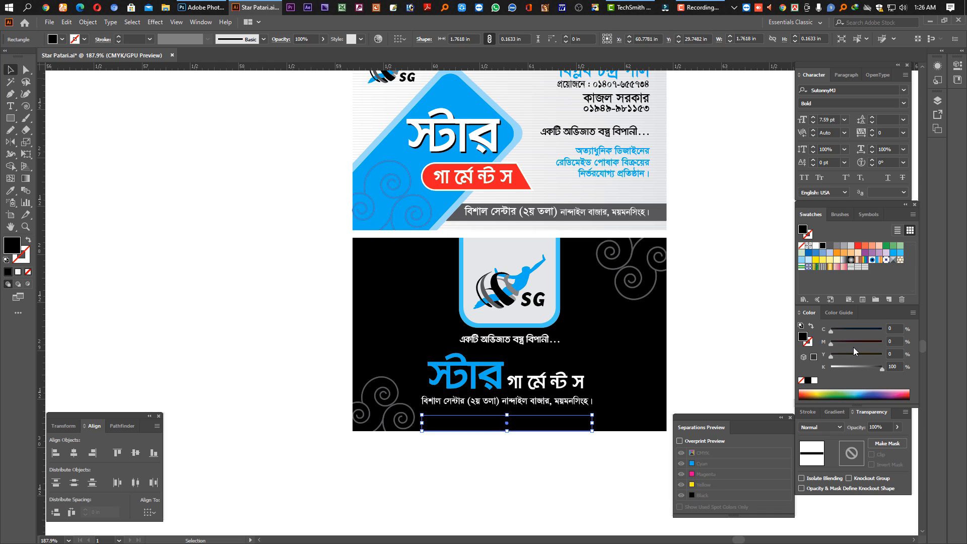
pyautogui.press('.')
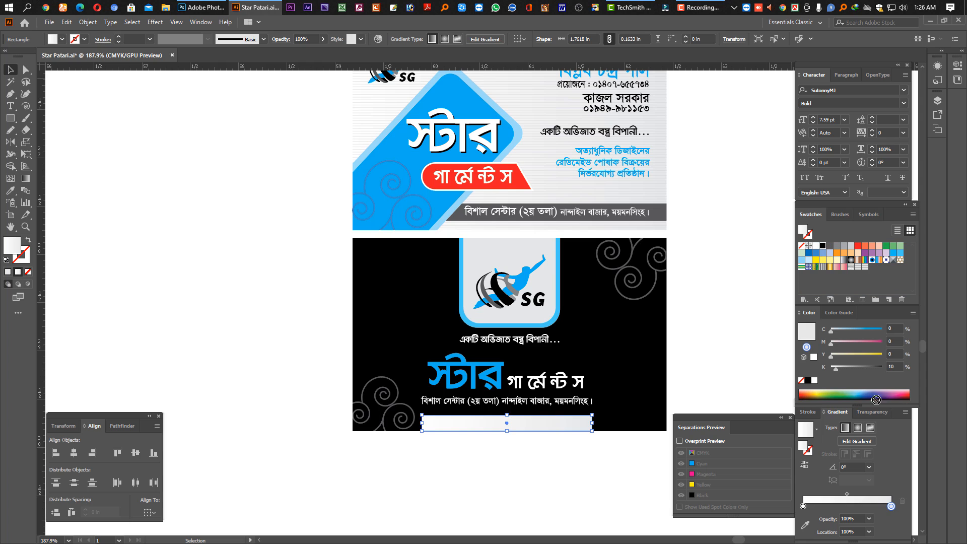
pyautogui.moveTo(894, 510); pyautogui.dragTo(890, 506)
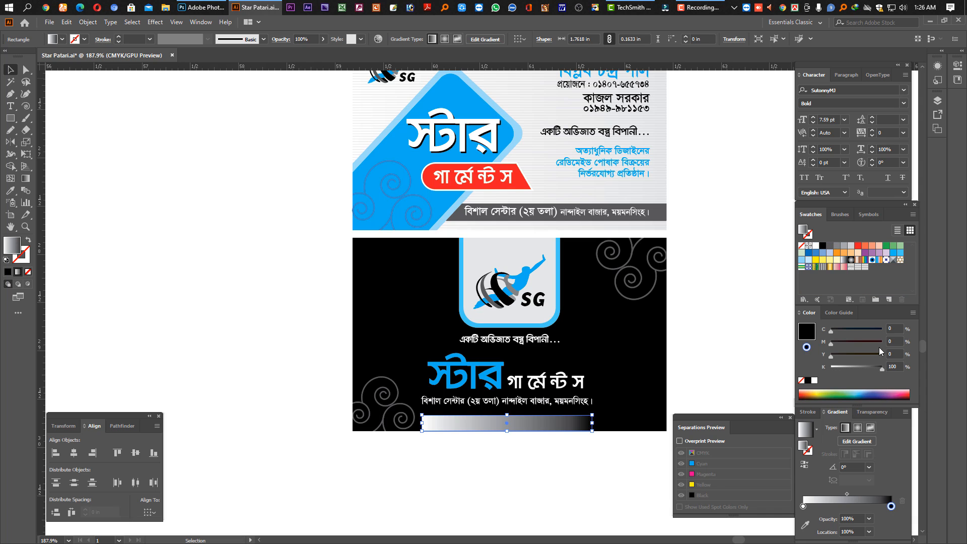
pyautogui.click(803, 506)
pyautogui.moveTo(895, 252); pyautogui.dragTo(804, 505)
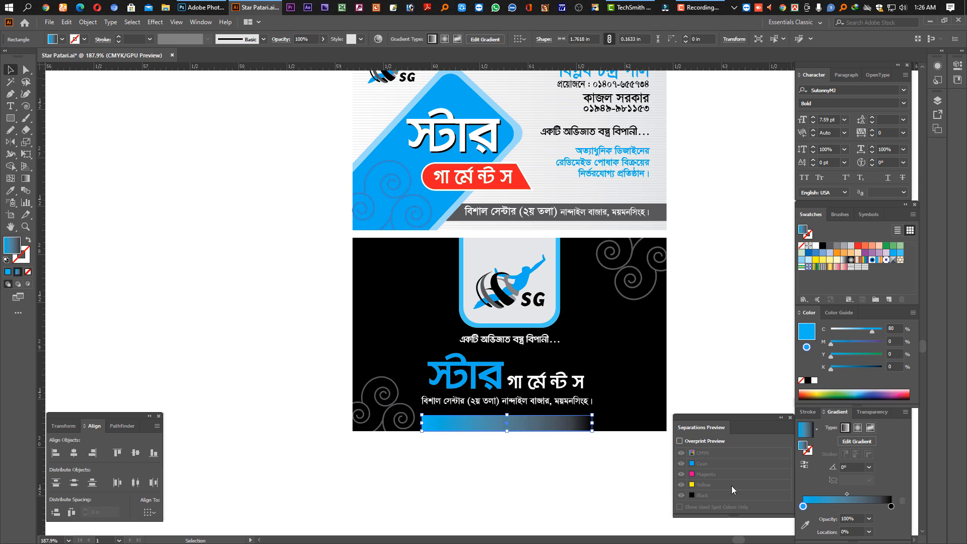
pyautogui.click(625, 472)
pyautogui.click(585, 426)
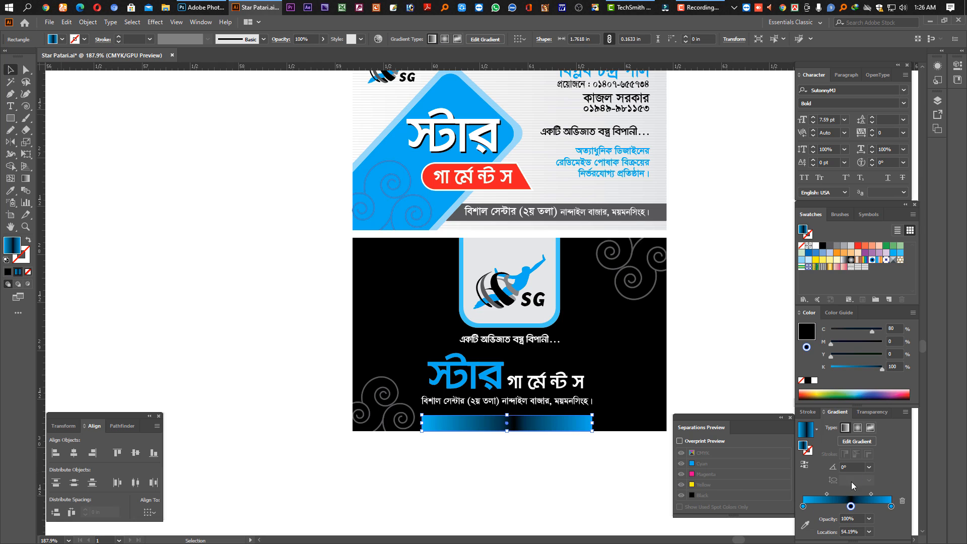
# - Set the gradient's middle black stop to 100% cyan and add a second black stop beside it
pyautogui.click(851, 507)
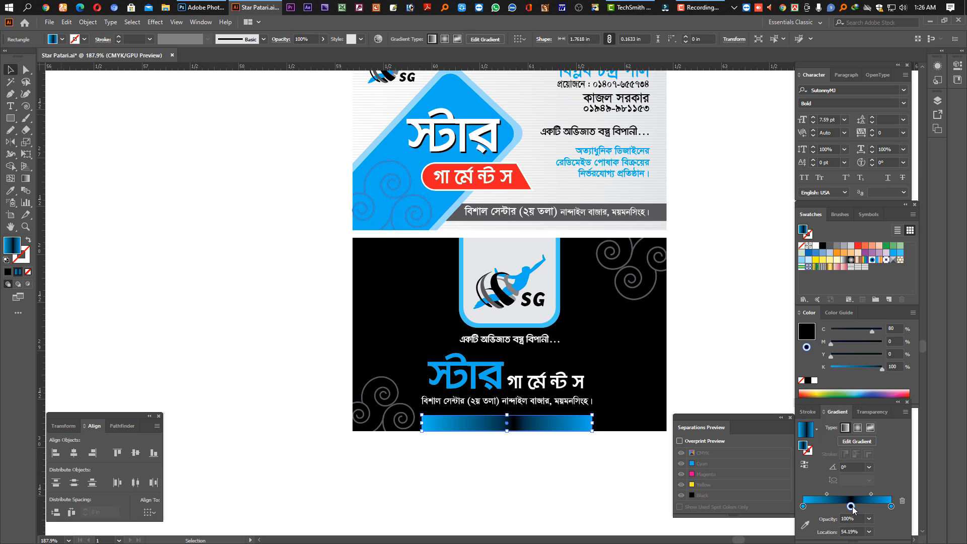
pyautogui.moveTo(872, 331); pyautogui.dragTo(965, 346)
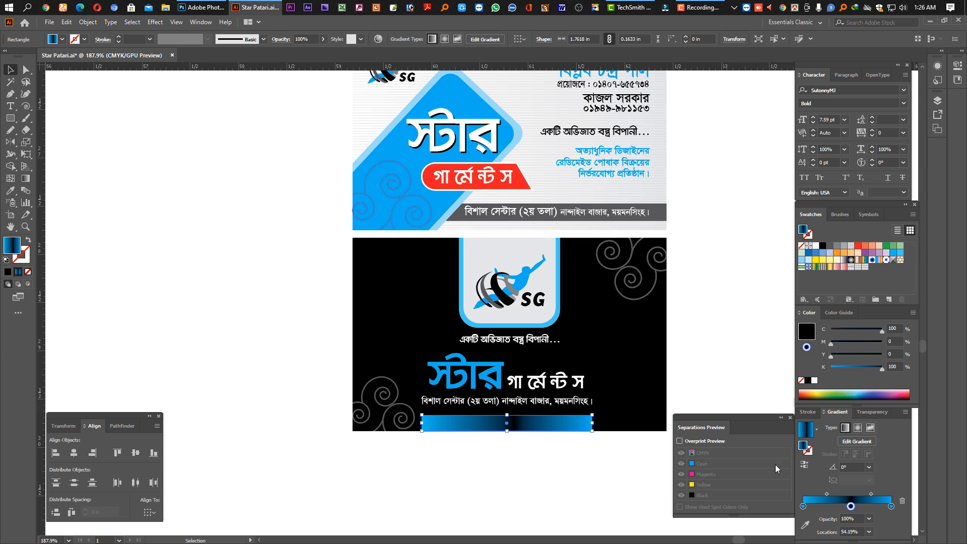
pyautogui.click(842, 506)
pyautogui.moveTo(851, 506)
pyautogui.mouseDown()
pyautogui.moveTo(828, 506)
pyautogui.moveTo(841, 506)
pyautogui.mouseUp()
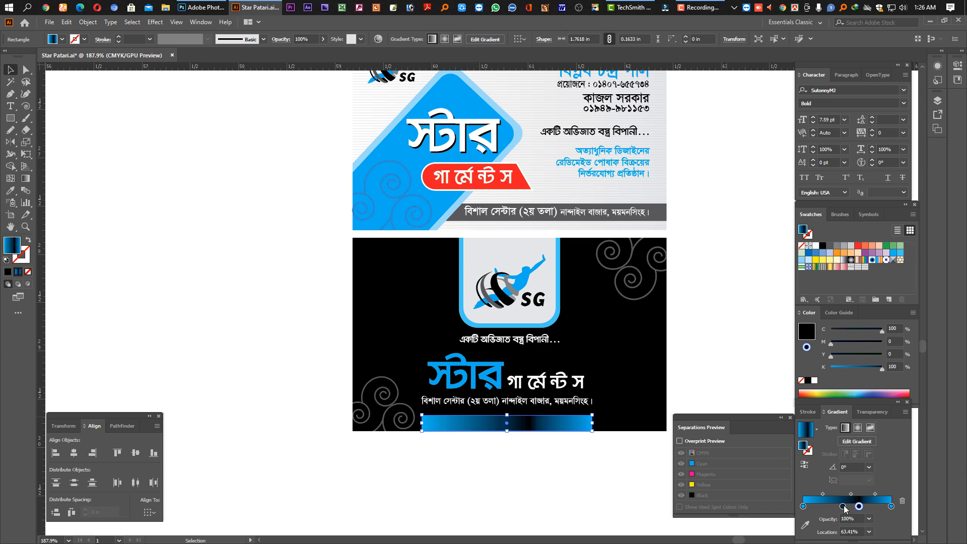